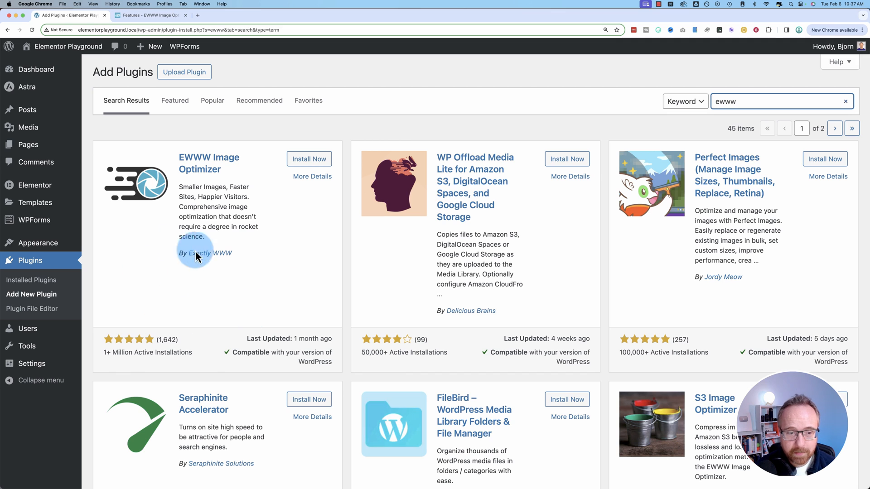
Step: Install and activate the EWWW Image Optimizer plugin from the search results
left_click_drag(173, 345, 19, 346)
left_click(185, 334)
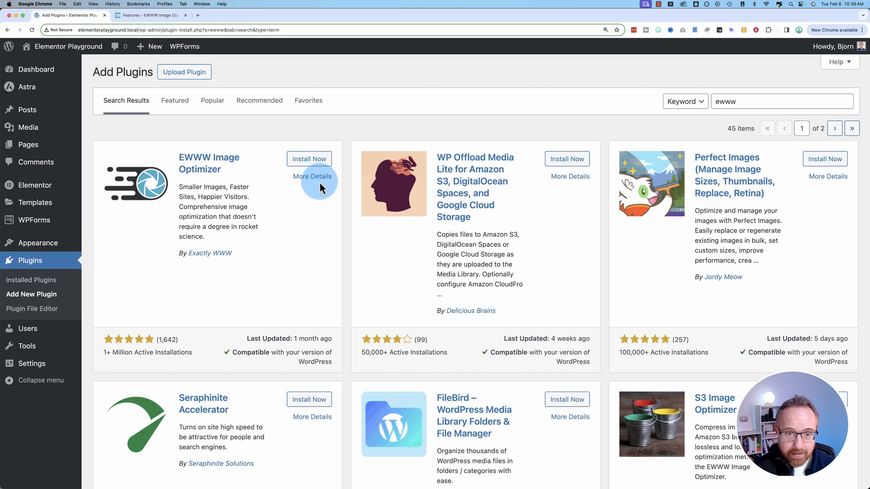
left_click(309, 159)
left_click(321, 163)
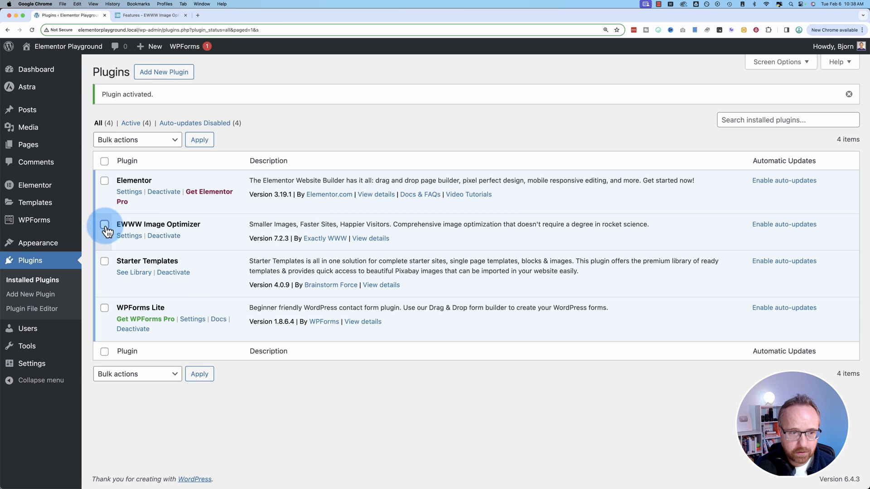
left_click_drag(108, 224, 201, 233)
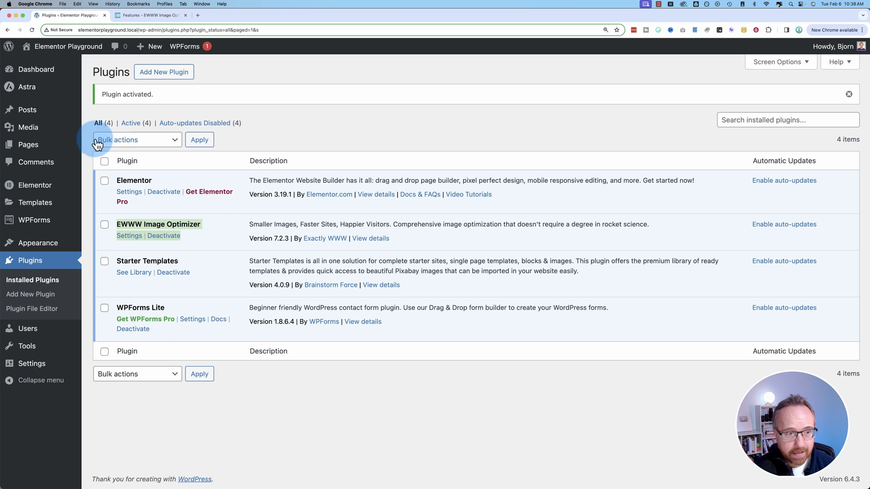
Step: Open the EWWW Image Optimizer settings page
mouse_move(28, 131)
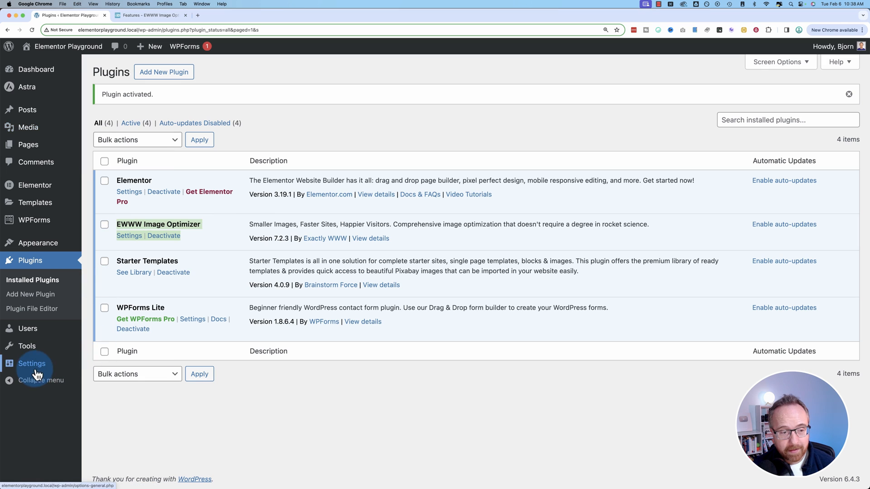
mouse_move(36, 363)
left_click(146, 430)
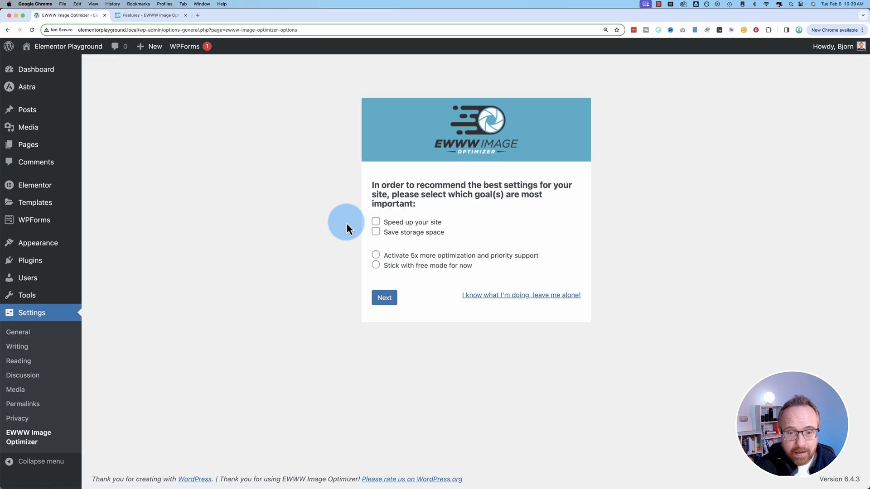
Step: Choose the goals Speed up your site and Save storage space, stick with free mode, and continue the setup
left_click(376, 222)
left_click(376, 232)
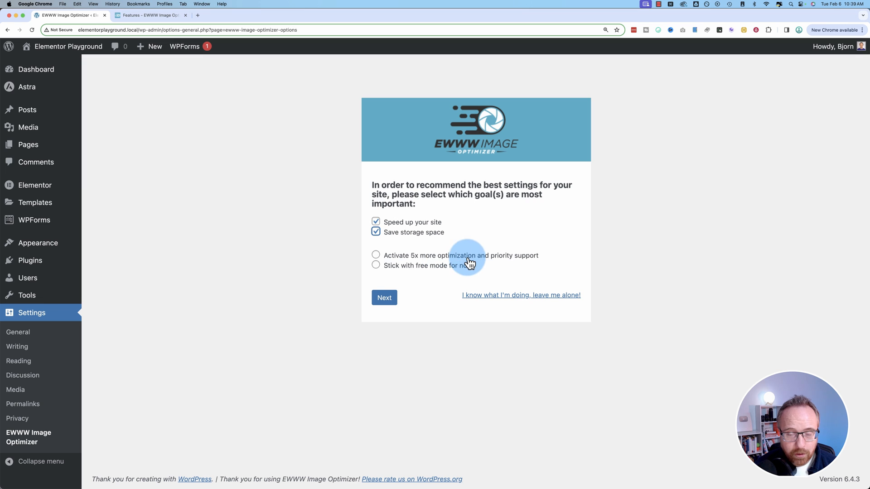
left_click(377, 266)
left_click(388, 297)
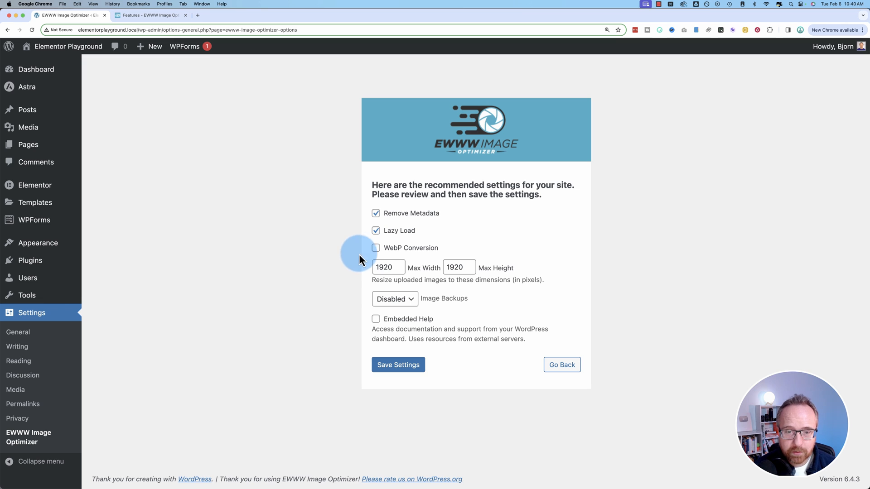
Step: Enable WebP Conversion and accept the increased storage requirements without Easy IO
left_click(376, 249)
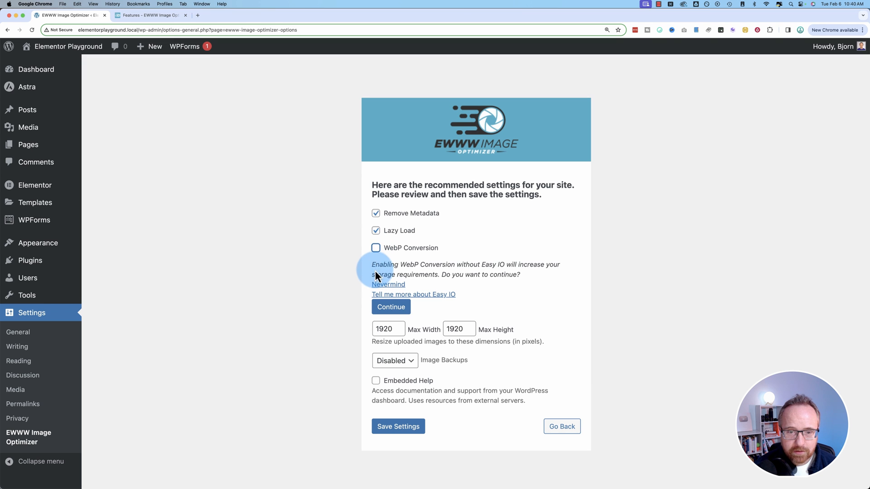
left_click_drag(482, 264, 504, 265)
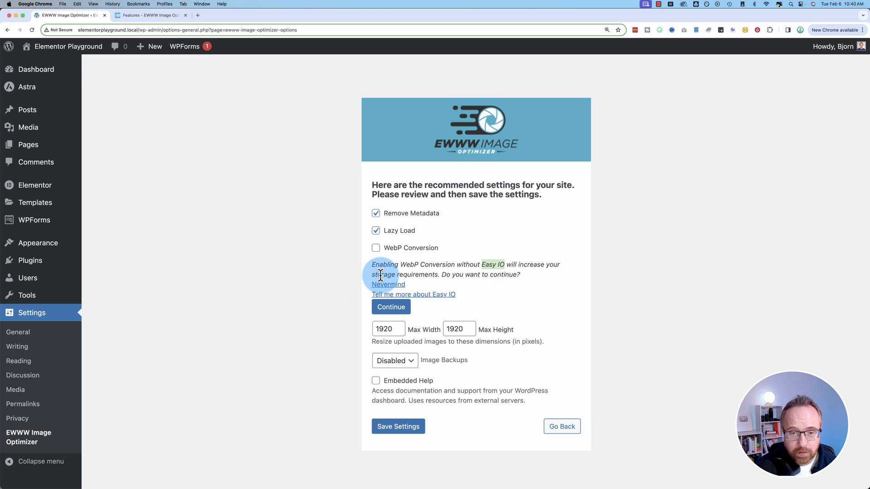
left_click(391, 307)
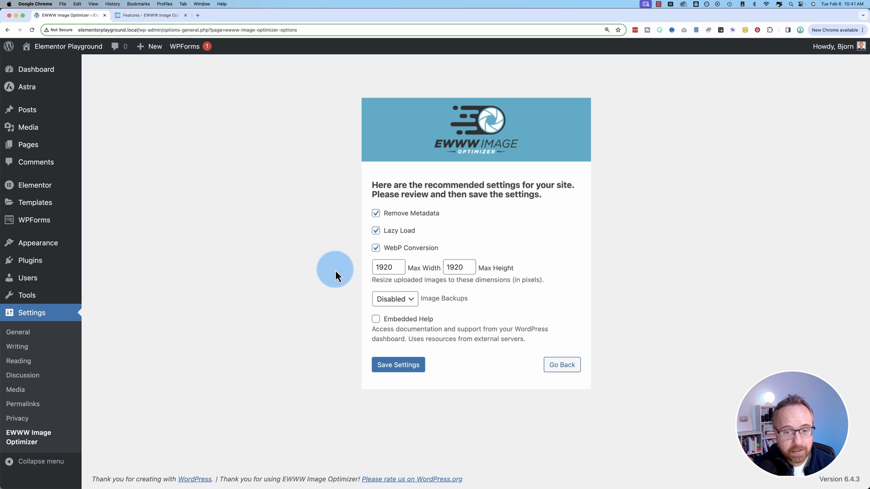
Step: Set the maximum width and maximum height for uploaded images to 2000 pixels each
left_click_drag(393, 270, 371, 270)
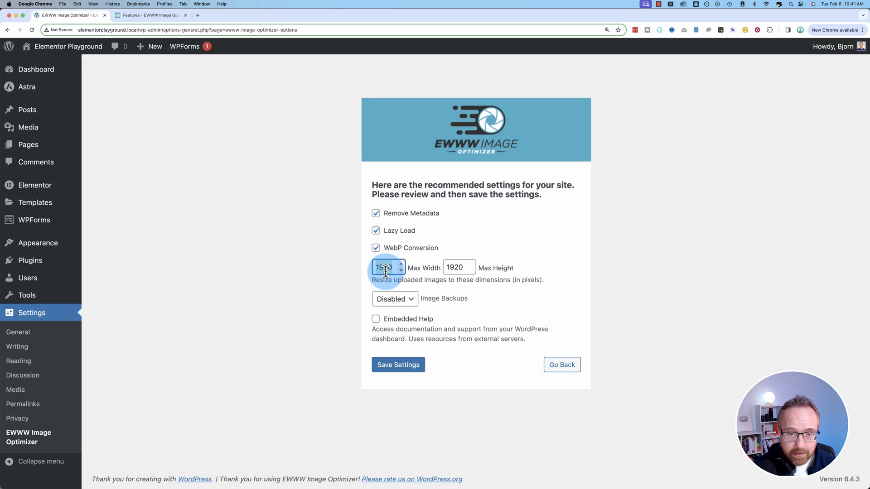
type("2000")
key("Tab")
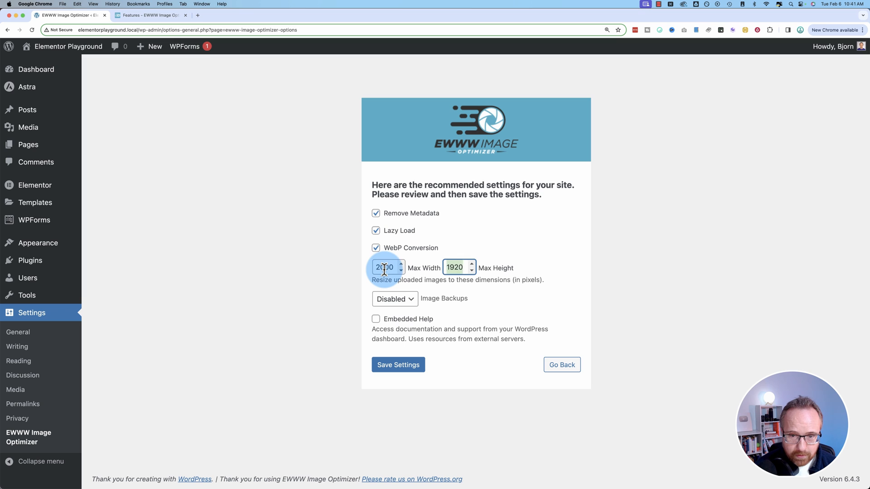
type("2000")
Step: Check the Image Backups options, keep backups disabled, and save the recommended settings
left_click(393, 307)
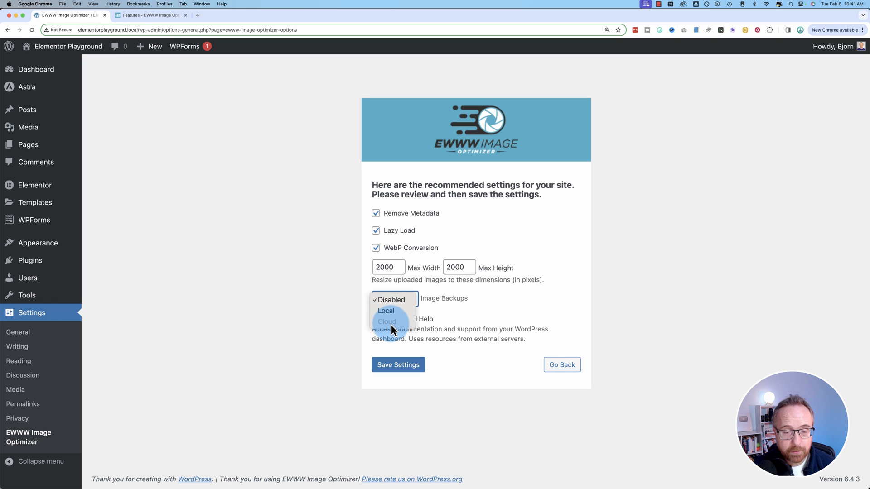
left_click(393, 301)
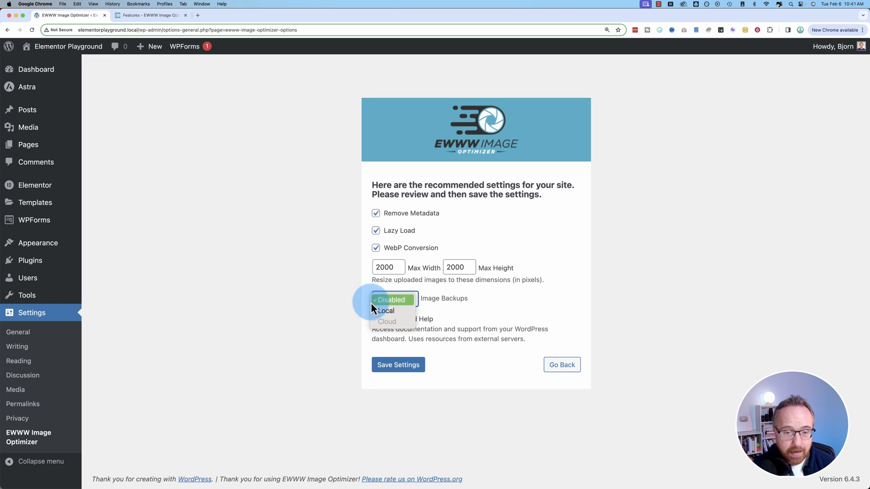
left_click(355, 334)
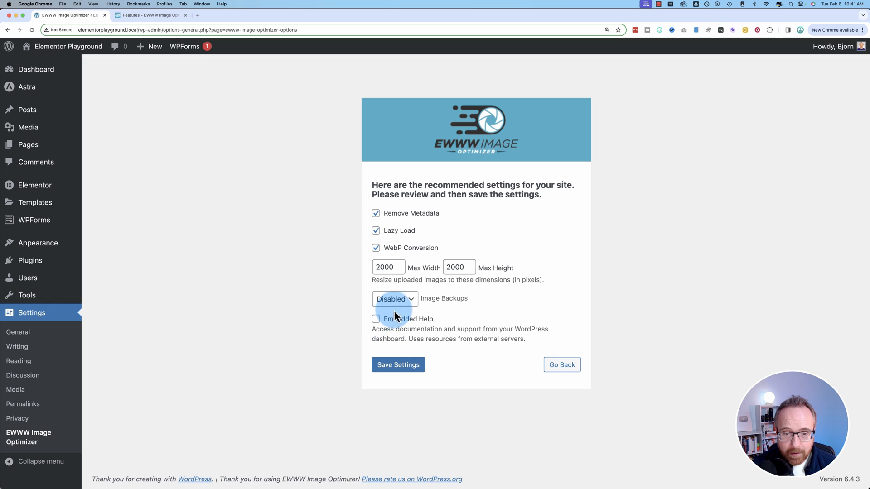
left_click(398, 367)
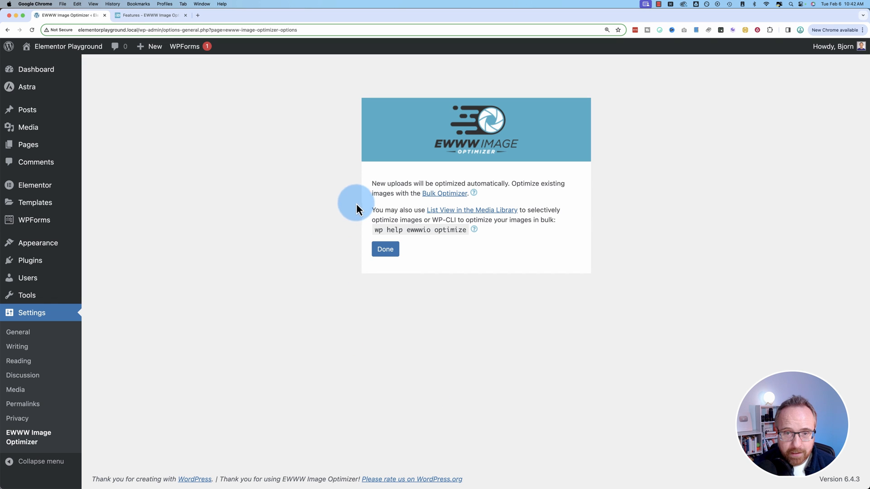
Step: Read the note on automatic optimization of new uploads and finish the setup wizard
left_click_drag(373, 184, 529, 181)
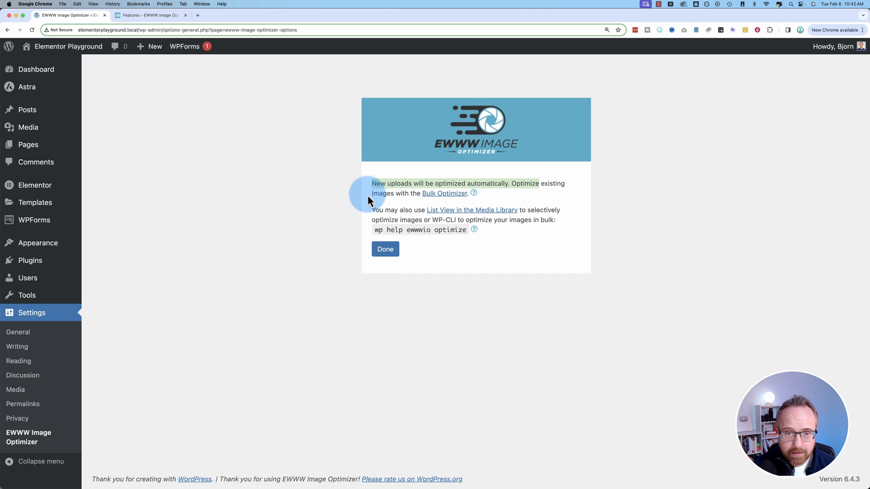
left_click(344, 236)
left_click(381, 252)
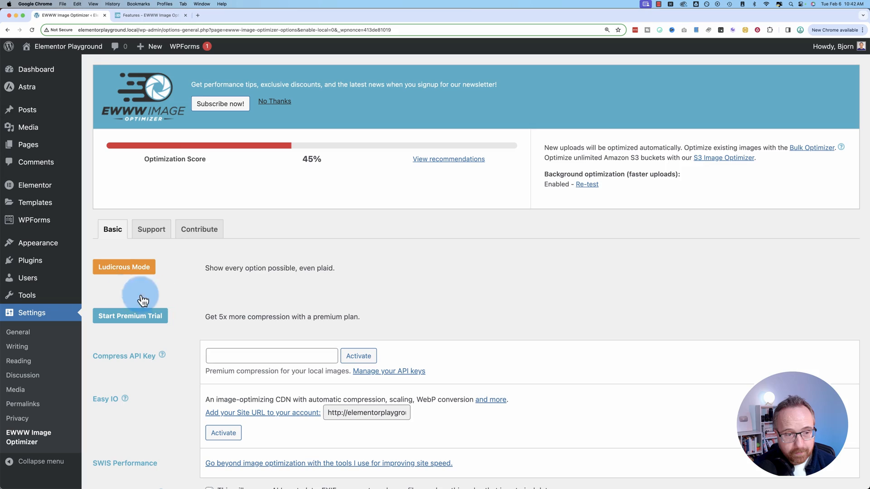
Step: Compare Ludicrous Mode with Easy Mode and leave the plugin settings in Ludicrous Mode
left_click(123, 273)
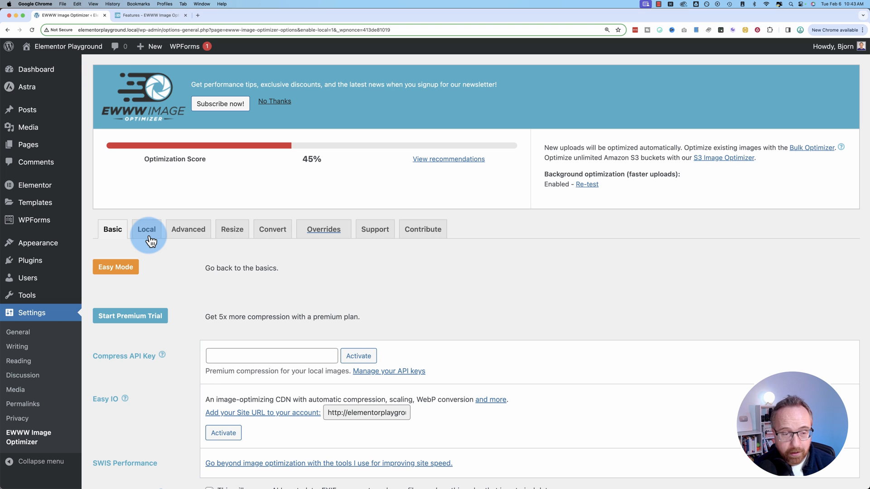
left_click(131, 268)
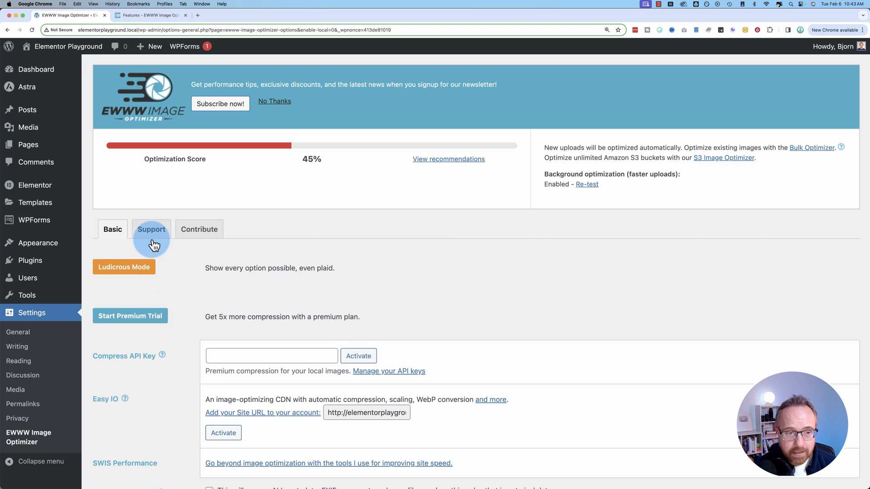
left_click(122, 268)
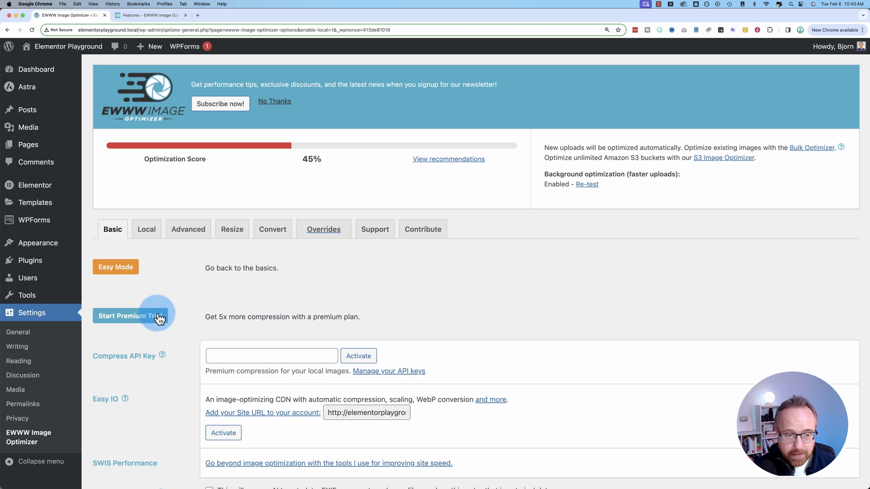
Step: Examine the plugin's Basic, Local, Advanced, Resize and Convert settings, including the Scheduled Optimization option
scroll(159, 317, "down", 5)
scroll(160, 319, "down", 4)
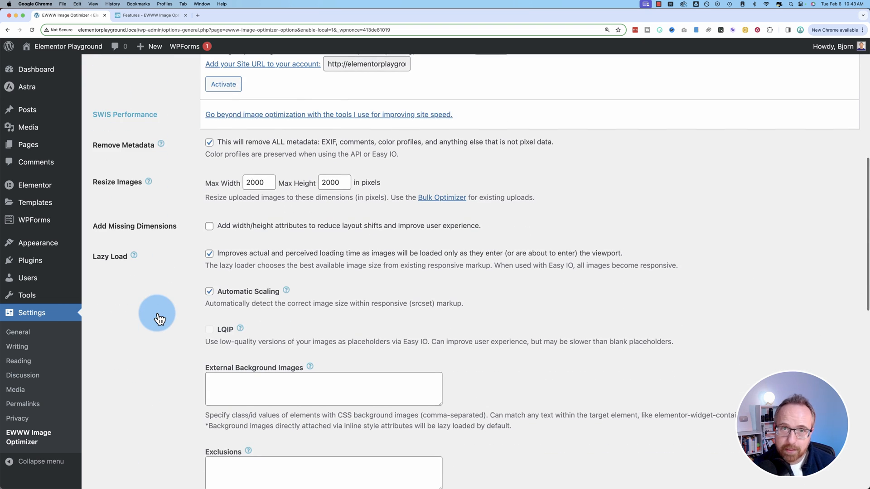
scroll(159, 319, "down", 10)
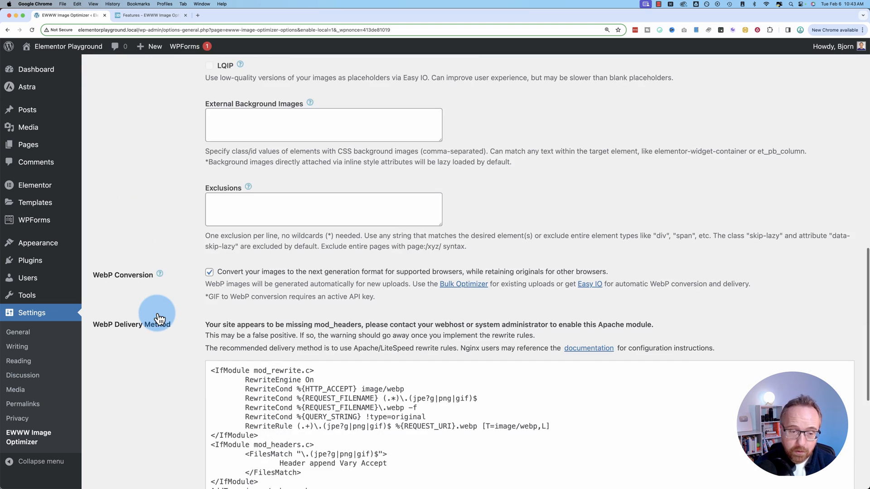
scroll(158, 380, "up", 20)
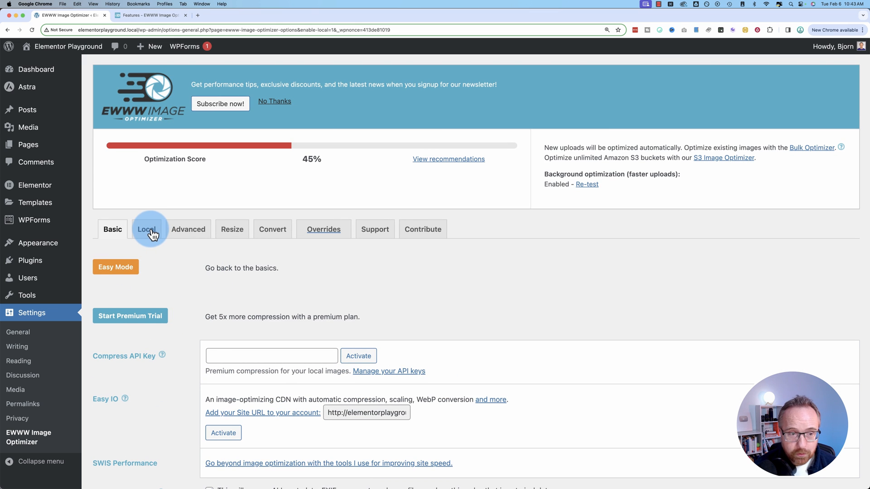
left_click(152, 233)
scroll(165, 325, "down", 2)
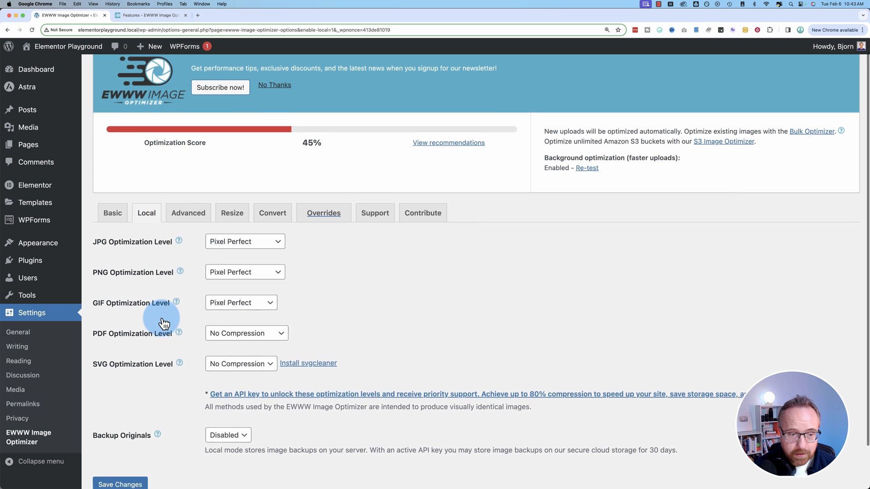
left_click(190, 201)
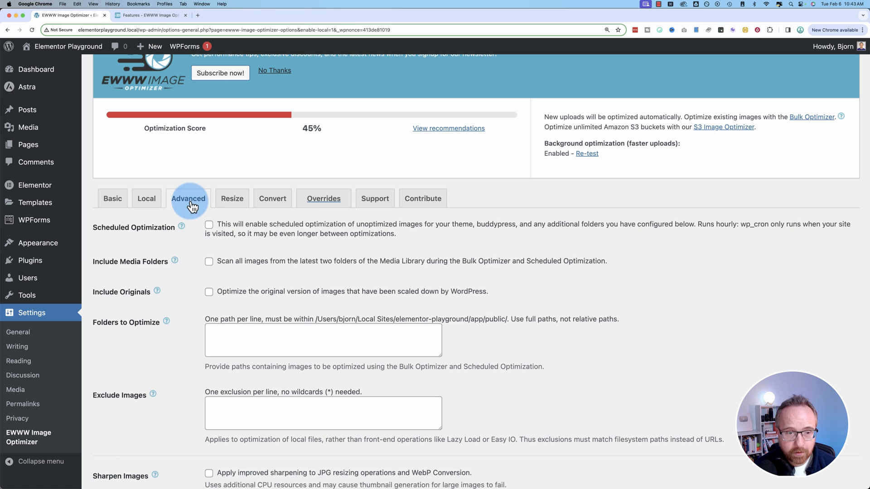
scroll(179, 301, "down", 5)
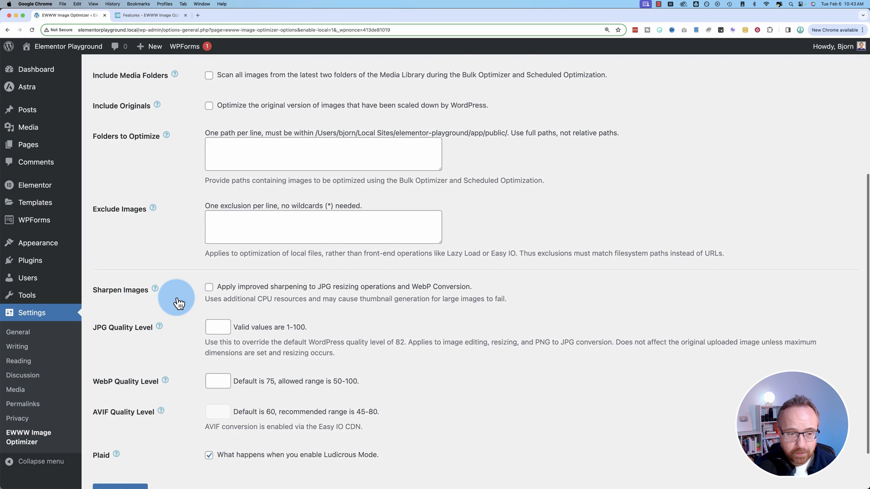
scroll(178, 301, "up", 6)
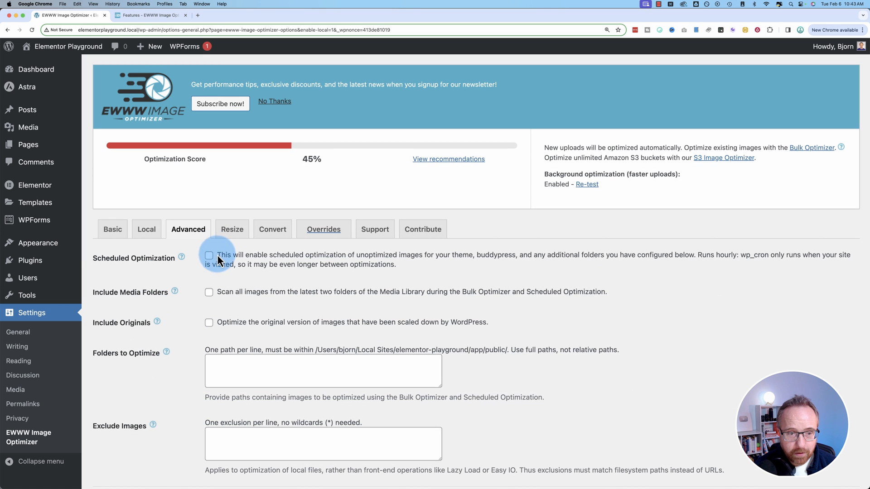
left_click_drag(216, 255, 416, 267)
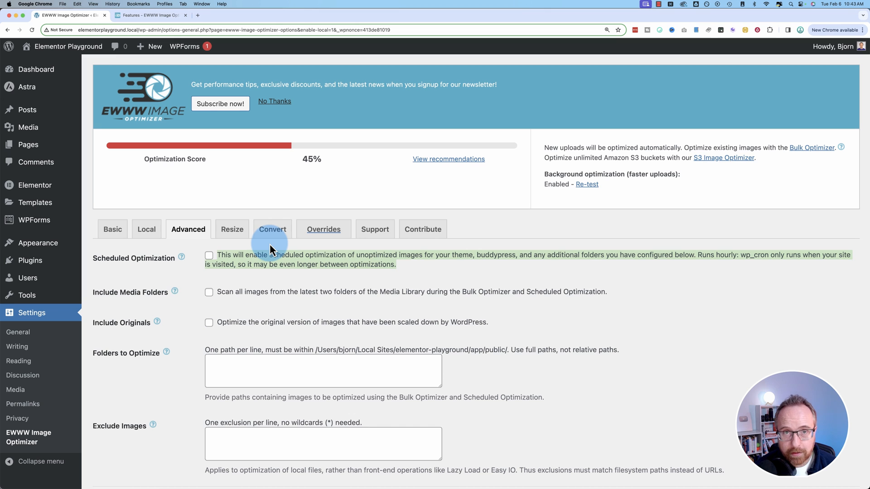
left_click(235, 229)
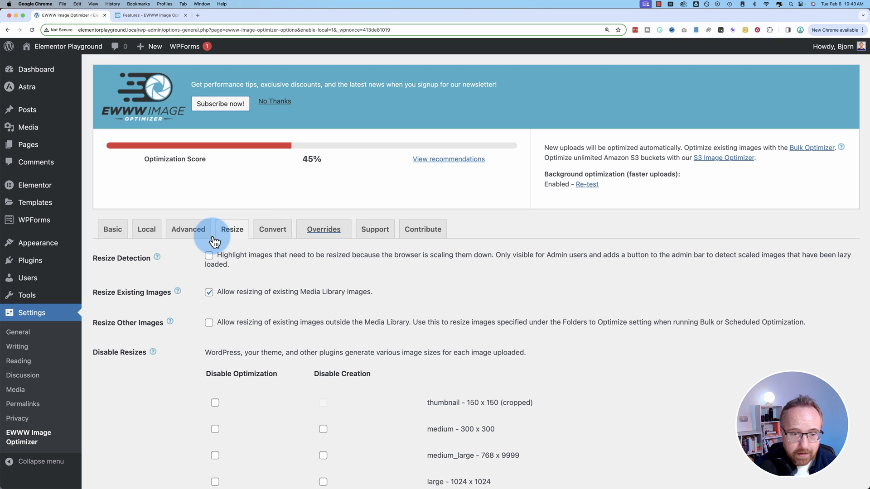
left_click(252, 294)
left_click(273, 231)
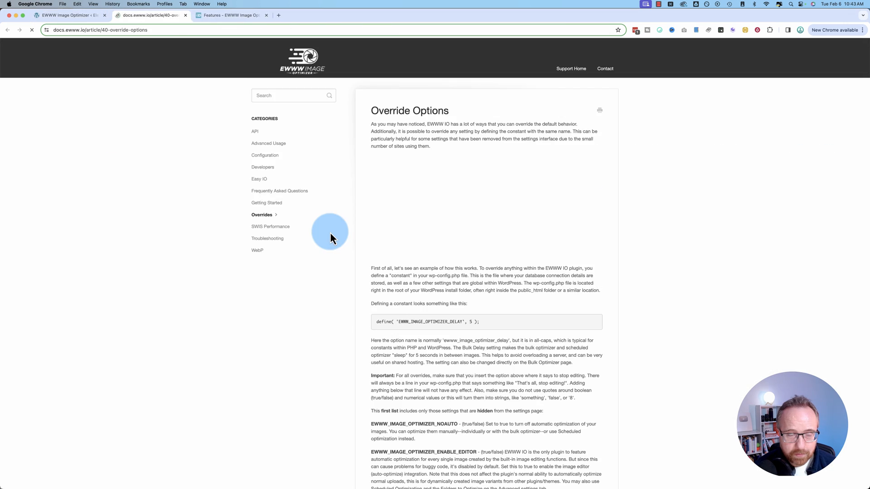
Step: Skim the Override Options documentation page, close it, and return to the plugin's Basic settings
left_click(317, 231)
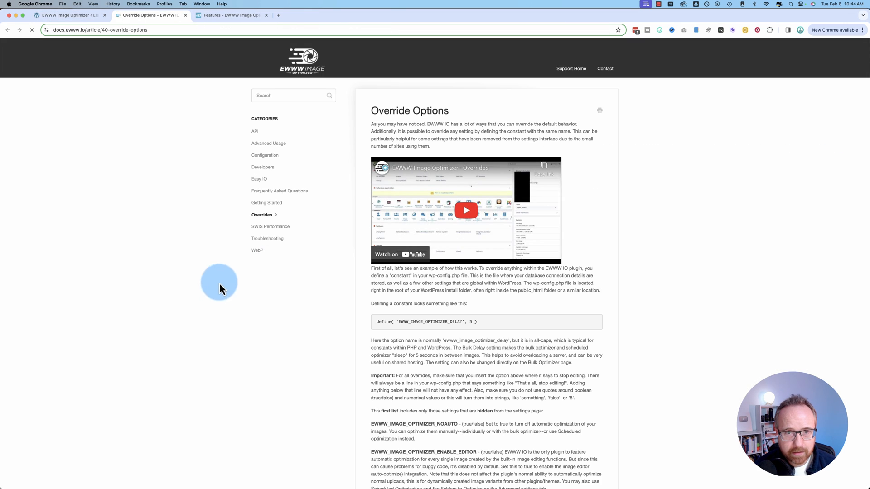
scroll(200, 341, "down", 5)
scroll(201, 337, "down", 5)
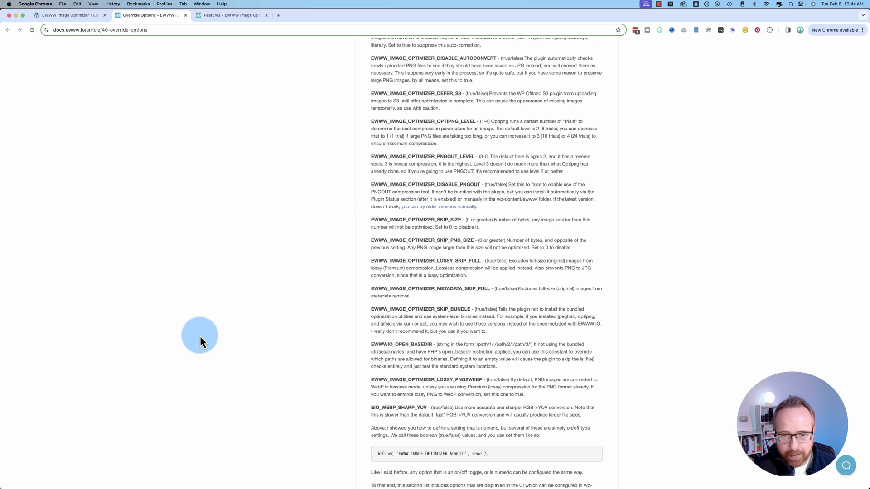
scroll(200, 336, "up", 1)
left_click(185, 16)
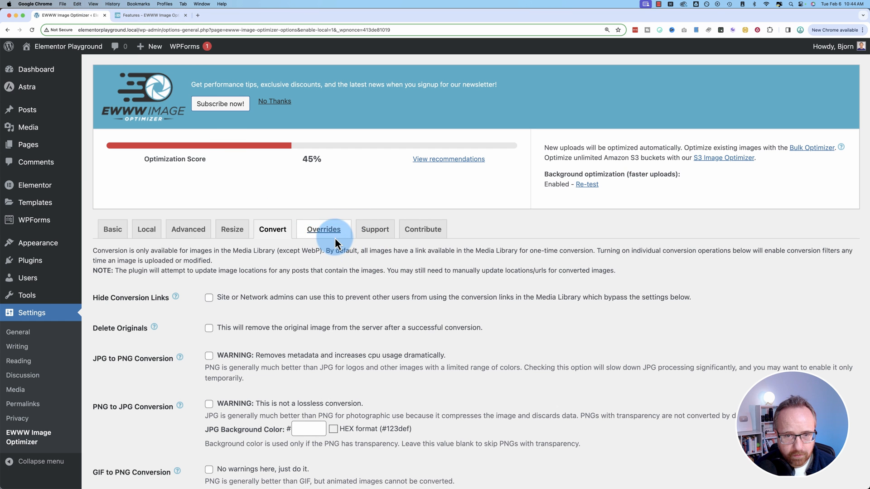
left_click(113, 230)
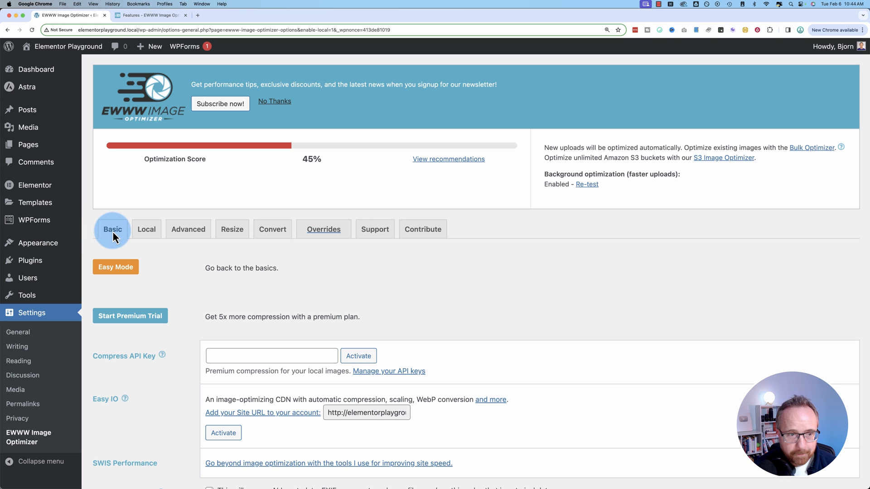
Step: Review the Compress API Key, Easy IO, SWIS Performance and Remove Metadata options in the plugin's Basic settings
scroll(178, 295, "down", 5)
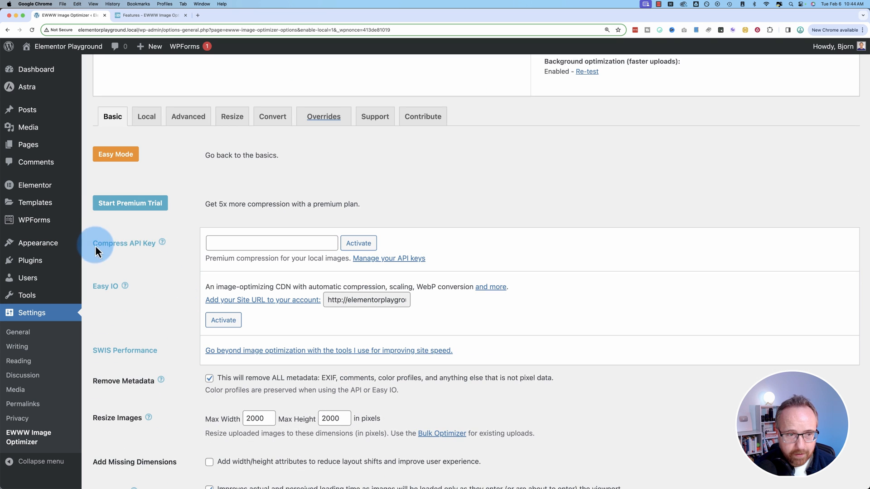
left_click_drag(95, 246, 157, 243)
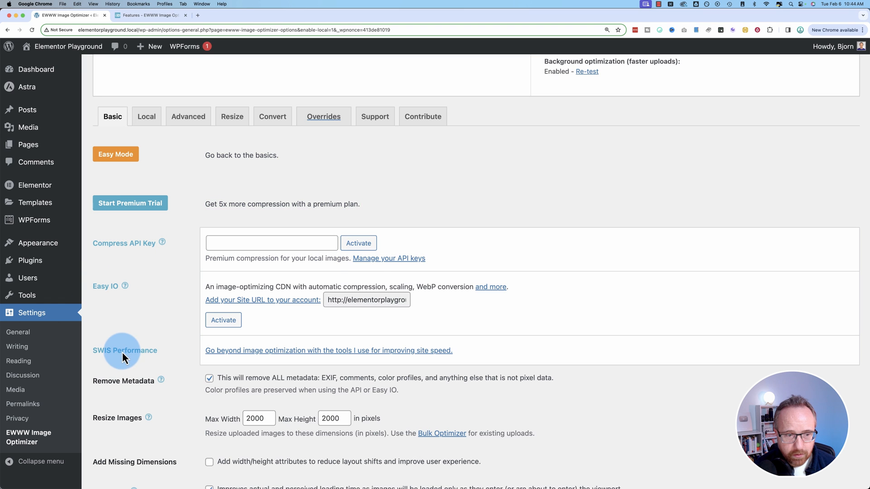
left_click_drag(94, 352, 158, 350)
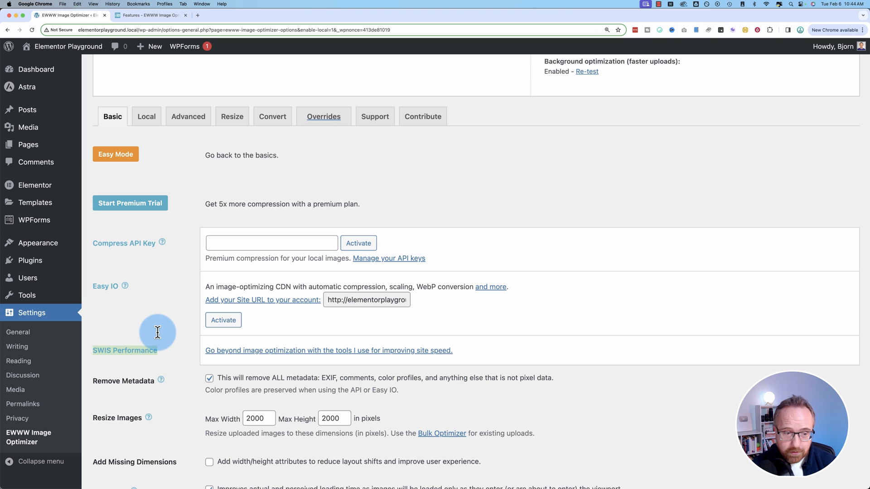
scroll(163, 331, "down", 5)
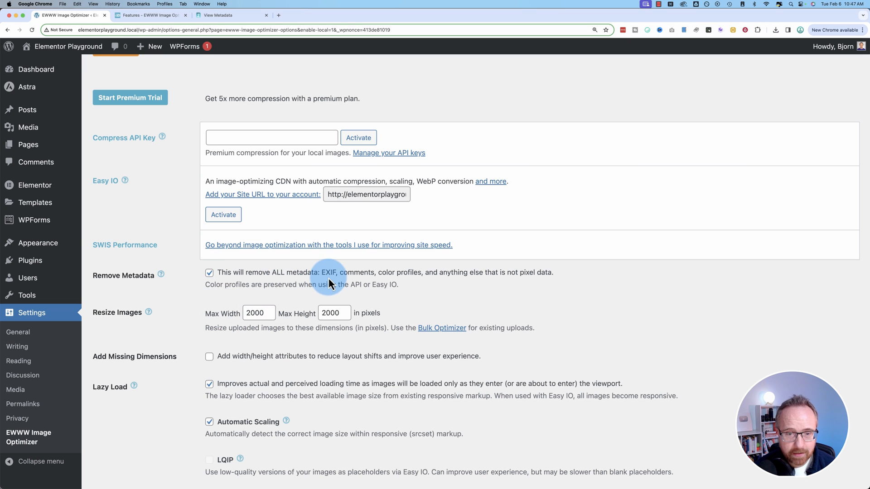
left_click_drag(330, 284, 444, 272)
left_click(444, 272)
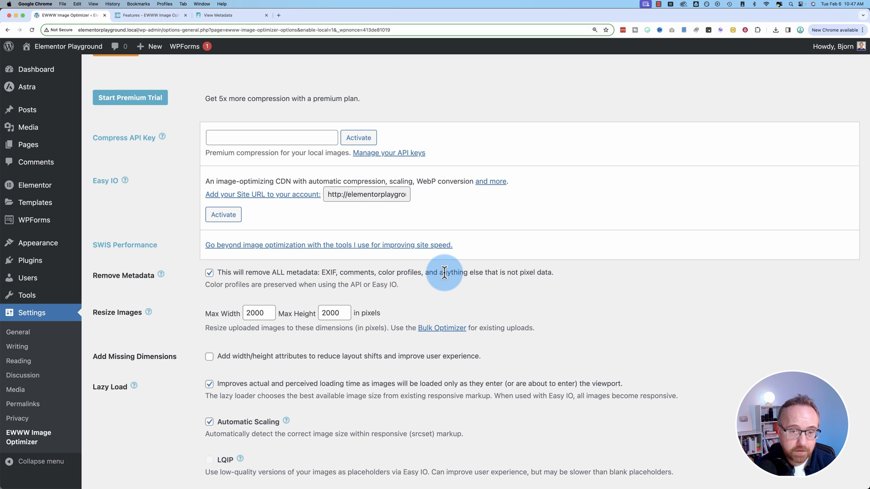
Step: Switch to the Metadata2Go site and load a Pexels JPG photo to view its metadata
left_click(225, 15)
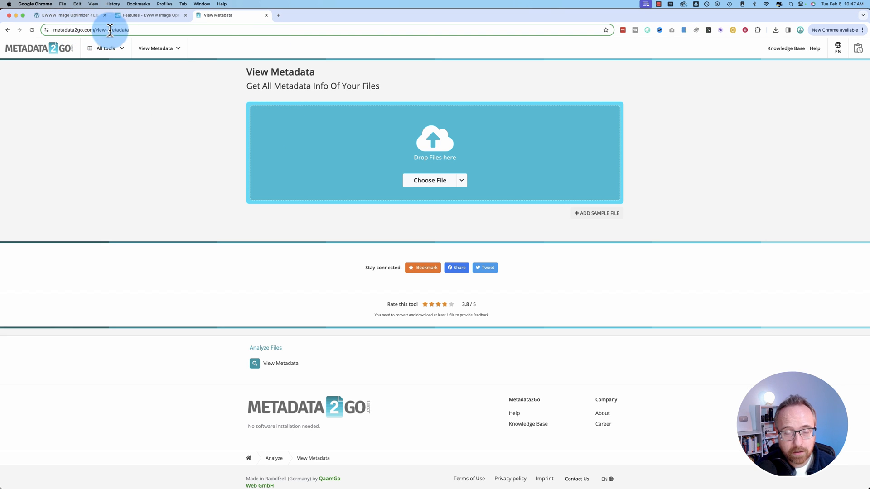
left_click_drag(351, 160, 351, 160)
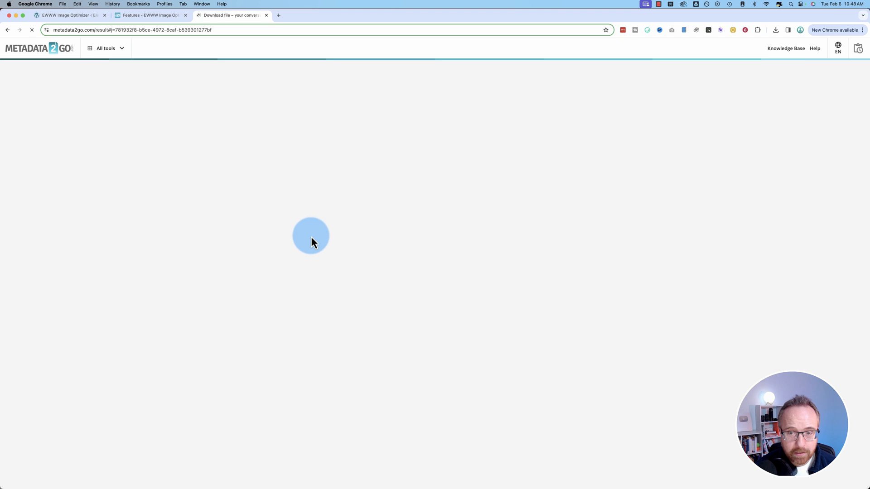
scroll(170, 234, "down", 3)
scroll(170, 234, "down", 2)
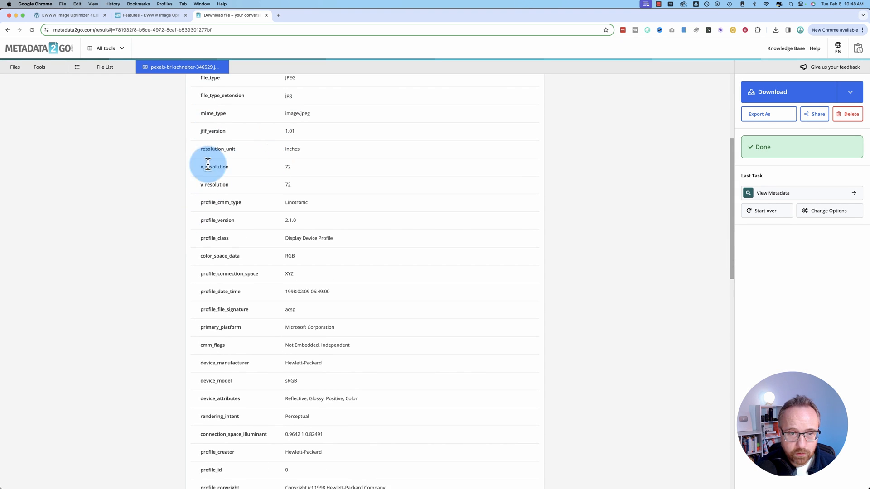
Step: Examine the photo's metadata listing, including profile class, primary platform, device manufacturer, color profile and image size entries
double_click(222, 204)
left_click_drag(222, 203, 307, 199)
left_click_drag(286, 237, 333, 239)
scroll(329, 263, "down", 2)
scroll(299, 218, "down", 2)
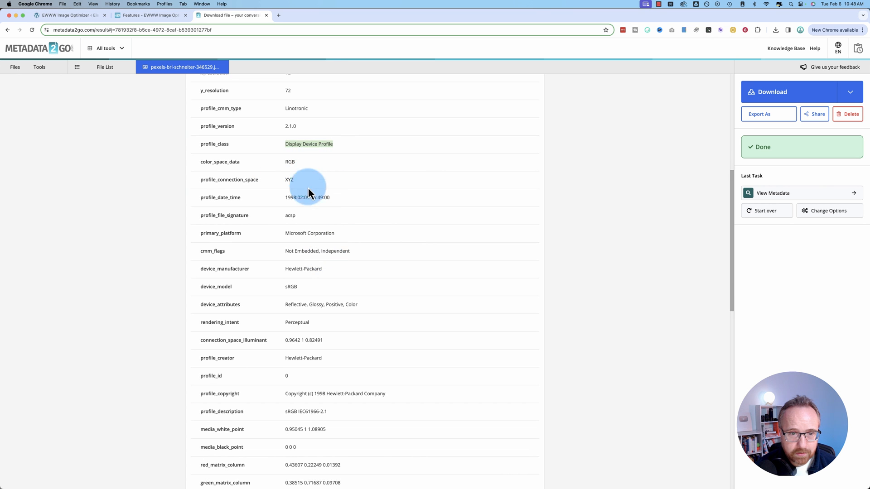
scroll(333, 212, "down", 1)
left_click_drag(286, 203, 332, 203)
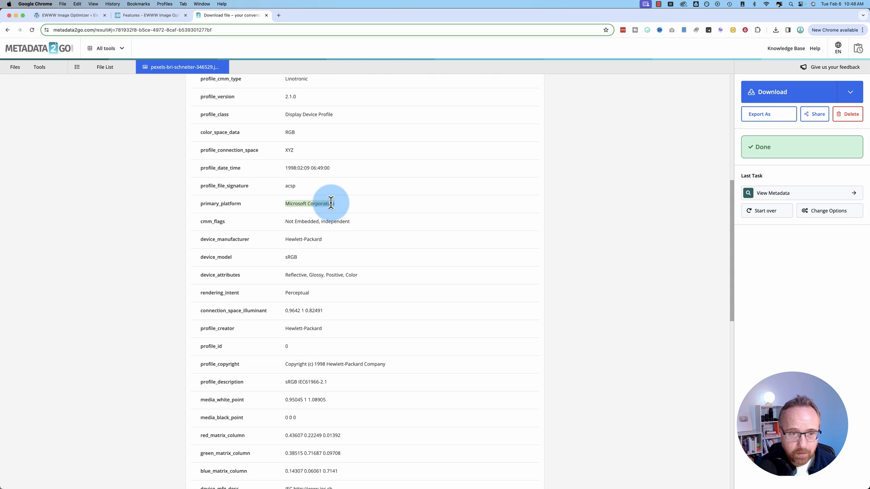
left_click_drag(286, 239, 325, 236)
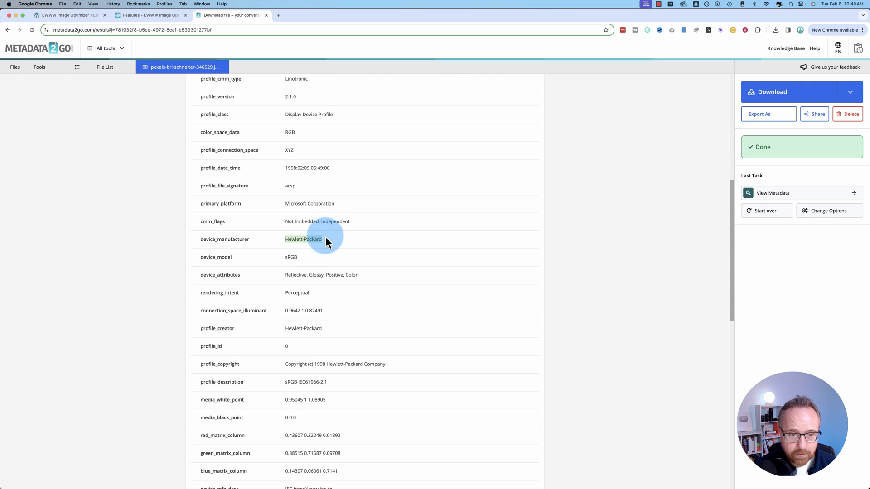
scroll(338, 254, "down", 3)
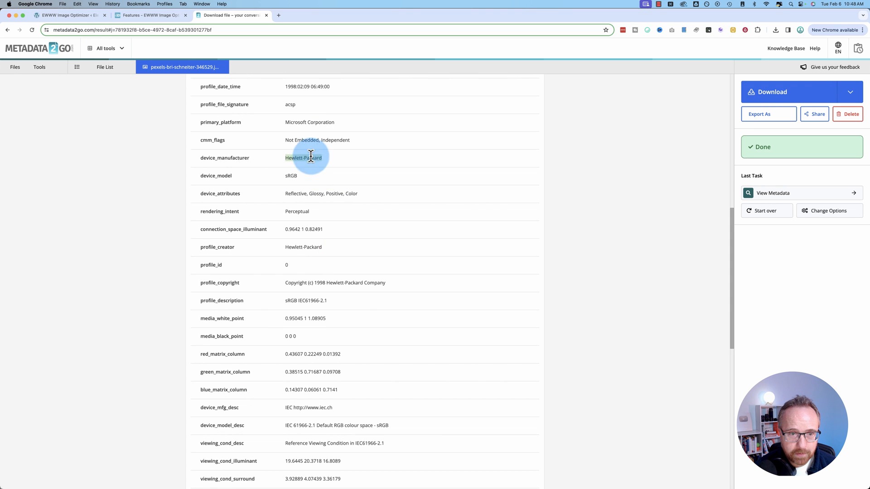
scroll(259, 229, "down", 3)
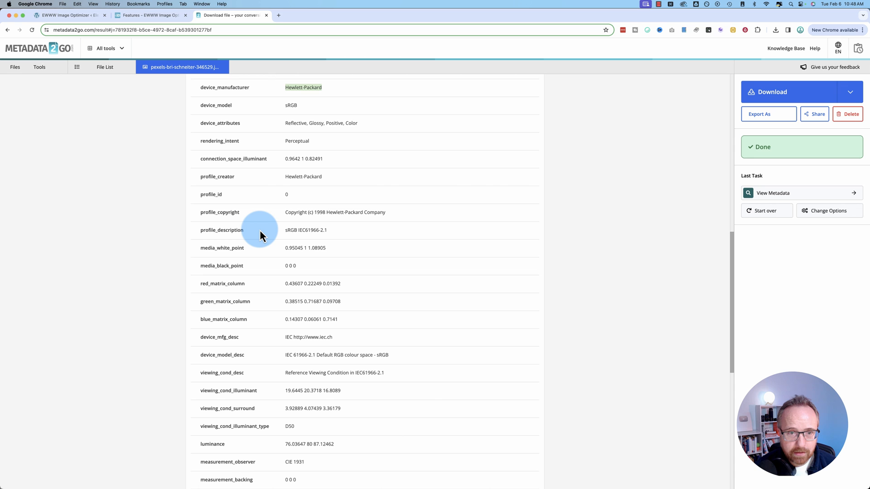
scroll(259, 230, "down", 4)
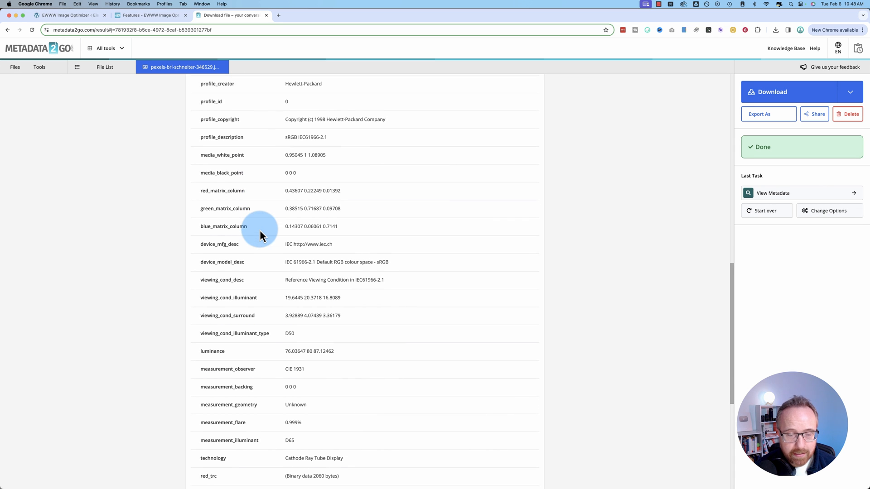
scroll(260, 230, "down", 5)
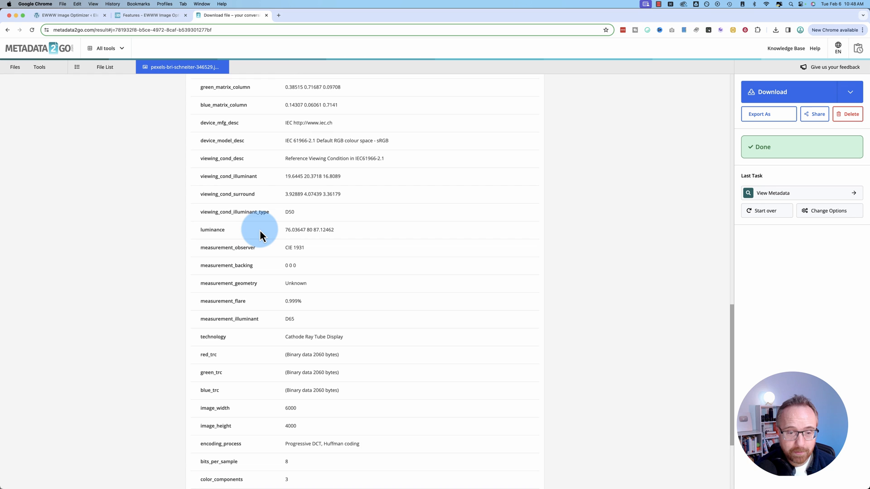
scroll(260, 230, "down", 5)
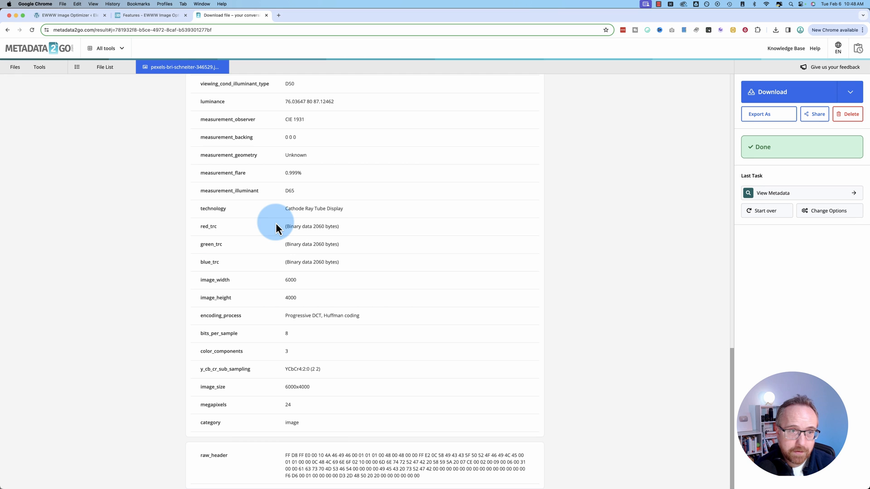
Step: Return to the EWWW Image Optimizer settings and enable Add Missing Dimensions for width/height attributes
left_click(61, 16)
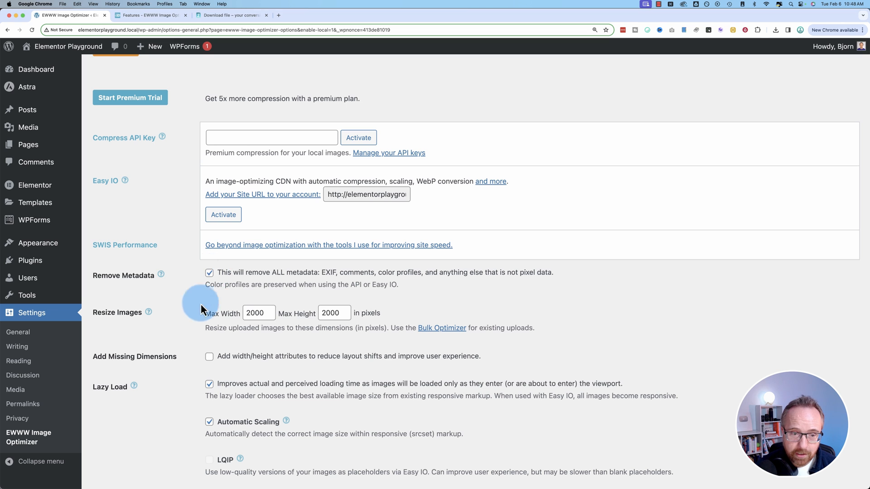
scroll(197, 322, "down", 4)
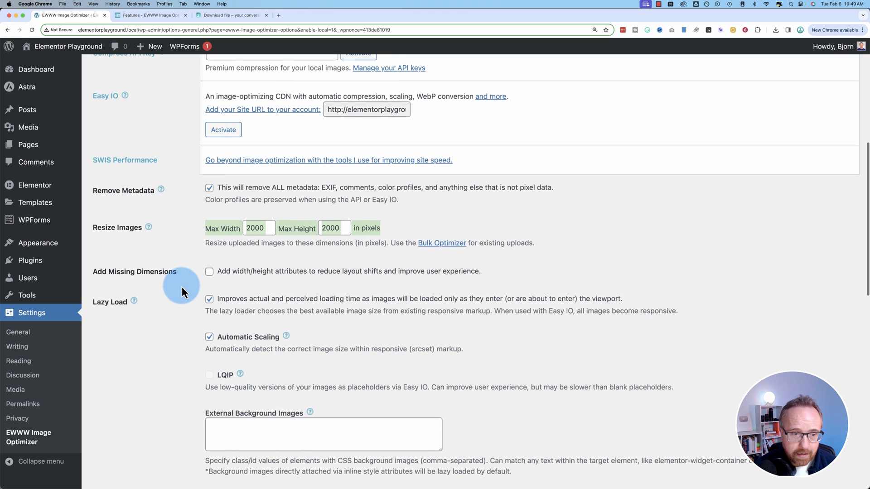
scroll(182, 287, "down", 1)
left_click(210, 249)
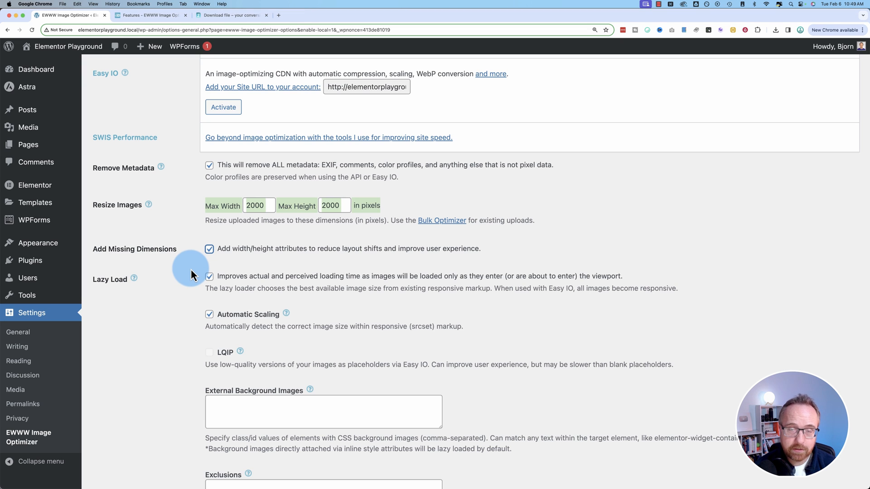
left_click(209, 248)
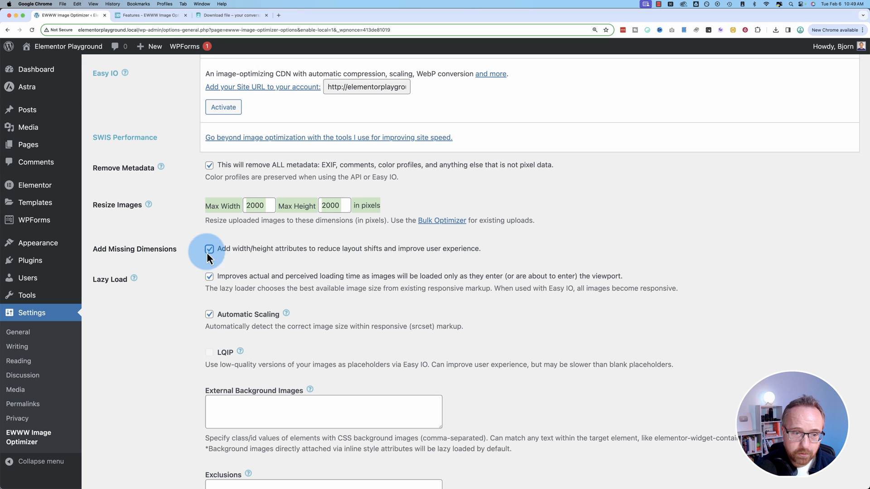
Step: Review the Lazy Load options, including Automatic Scaling, LQIP, External Background Images and Exclusions
scroll(178, 274, "down", 3)
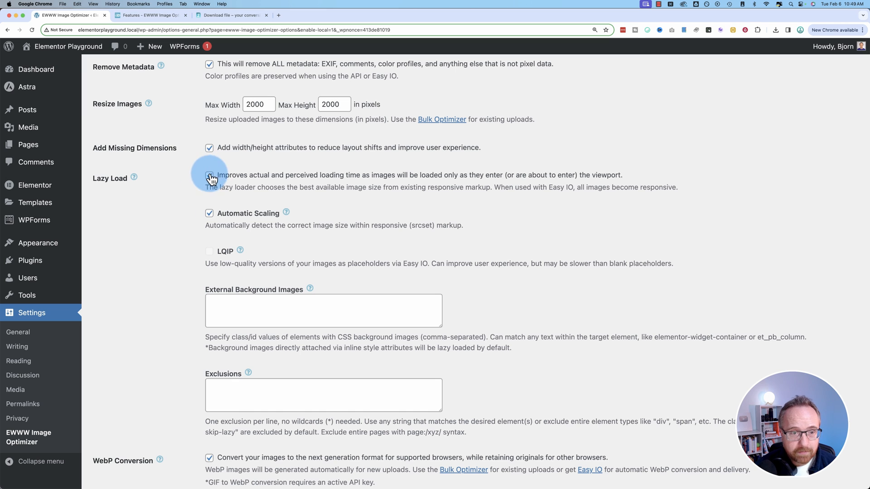
scroll(199, 213, "down", 2)
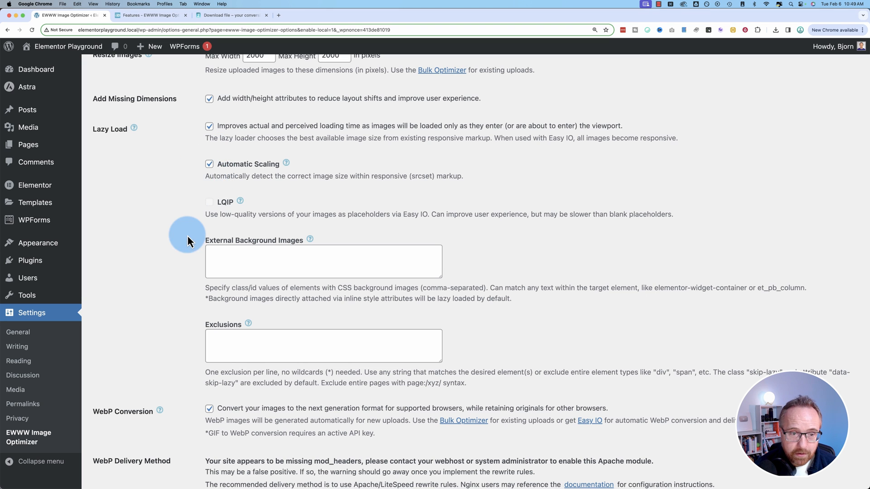
scroll(186, 236, "down", 2)
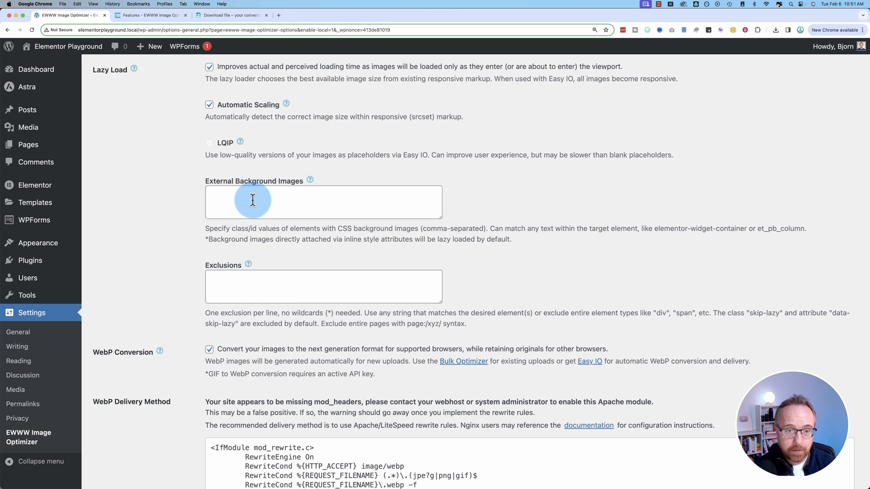
scroll(225, 257, "down", 3)
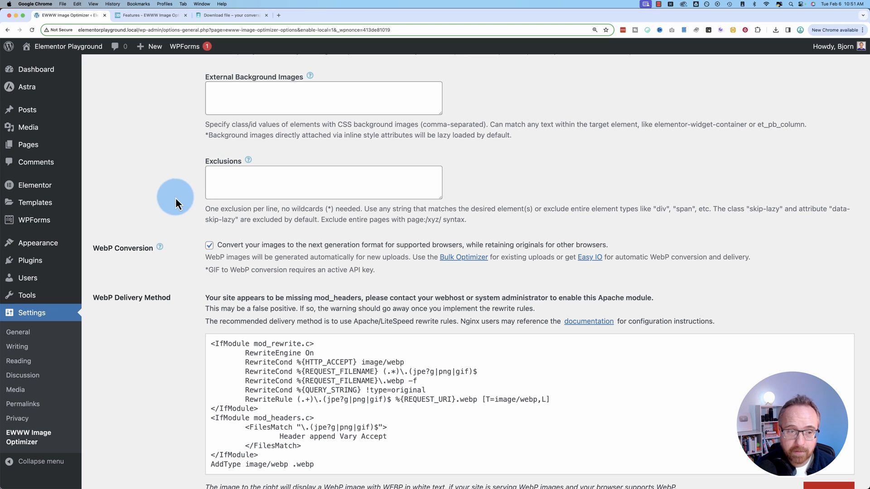
Step: Review the WebP Conversion option and read the WebP Delivery Method notice about the Apache module
scroll(190, 202, "down", 2)
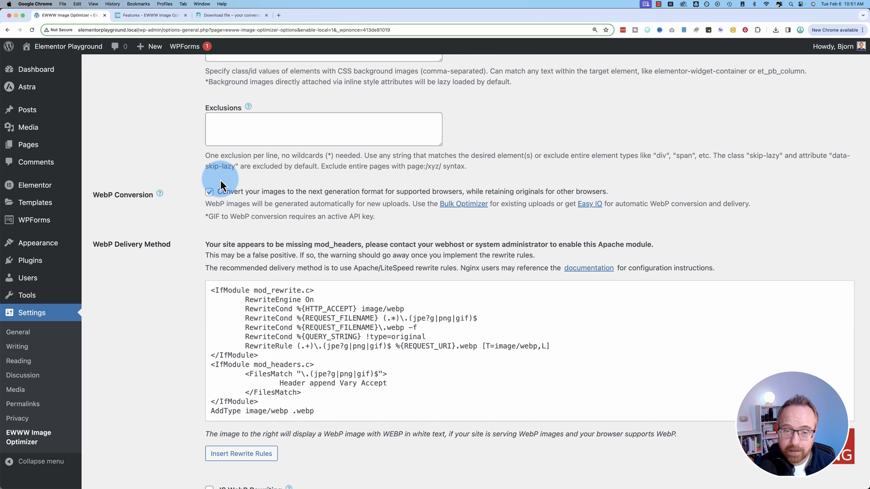
scroll(201, 233, "down", 1)
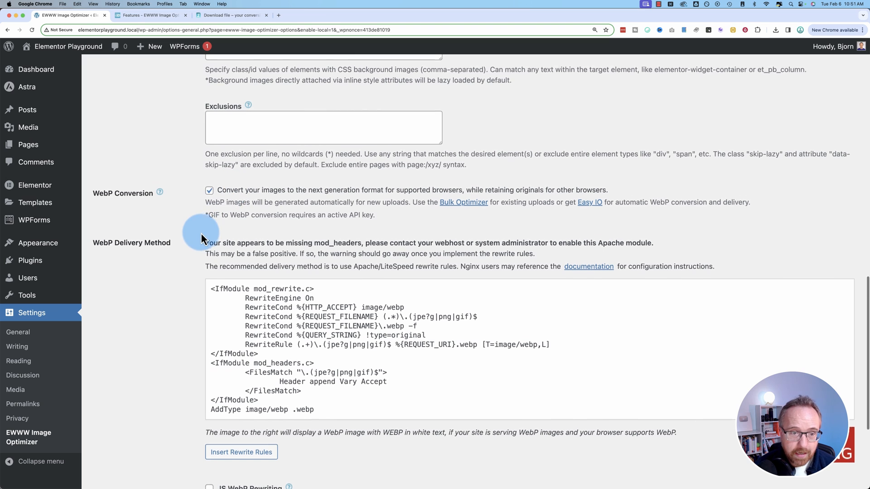
scroll(201, 233, "down", 2)
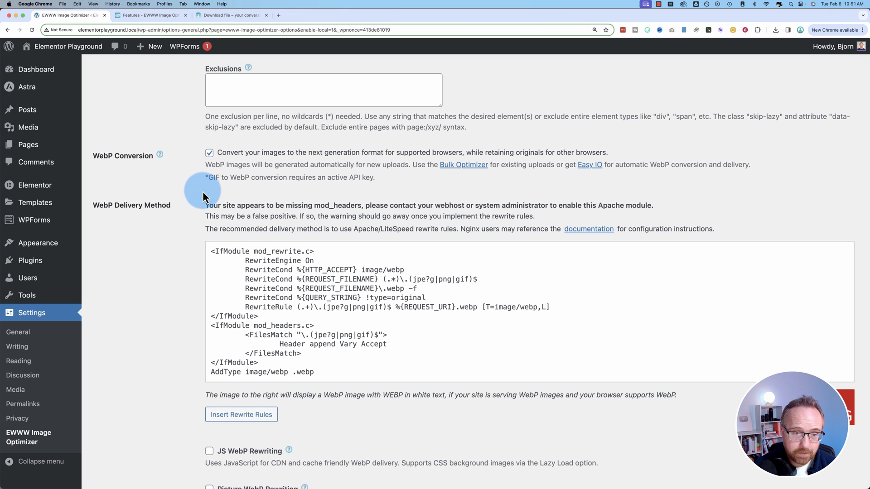
scroll(186, 200, "down", 1)
left_click_drag(97, 185, 177, 216)
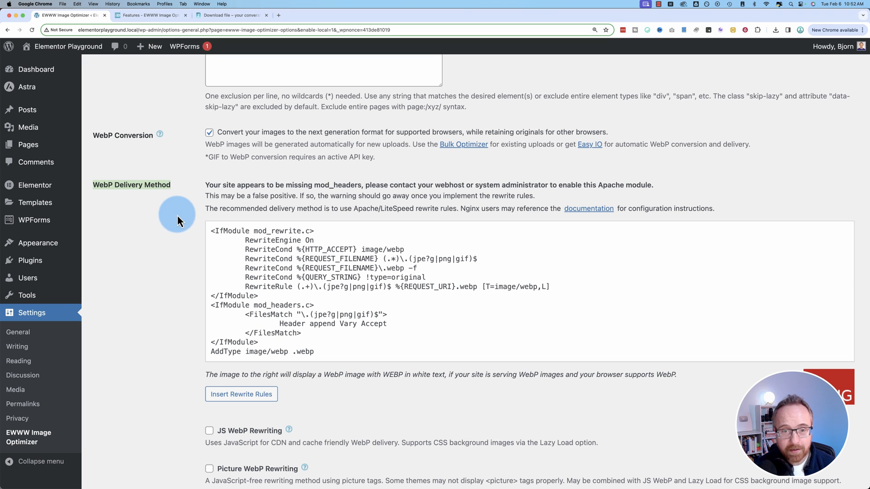
scroll(160, 227, "down", 2)
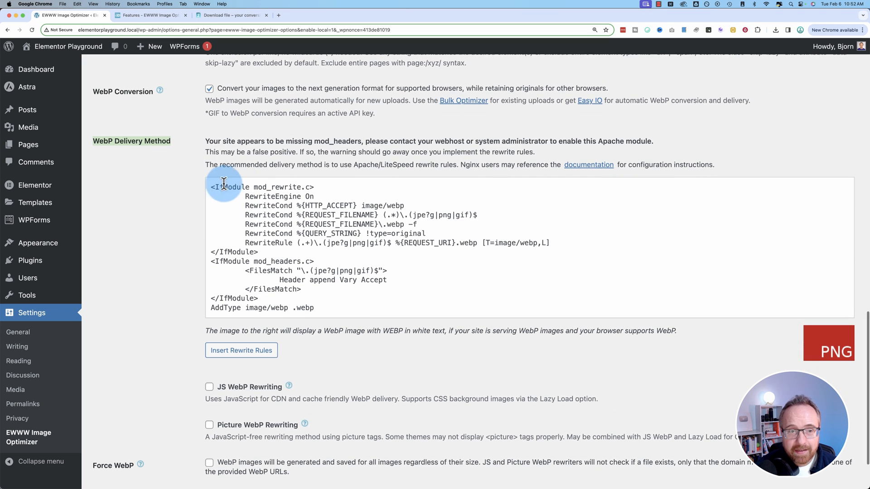
double_click(212, 142)
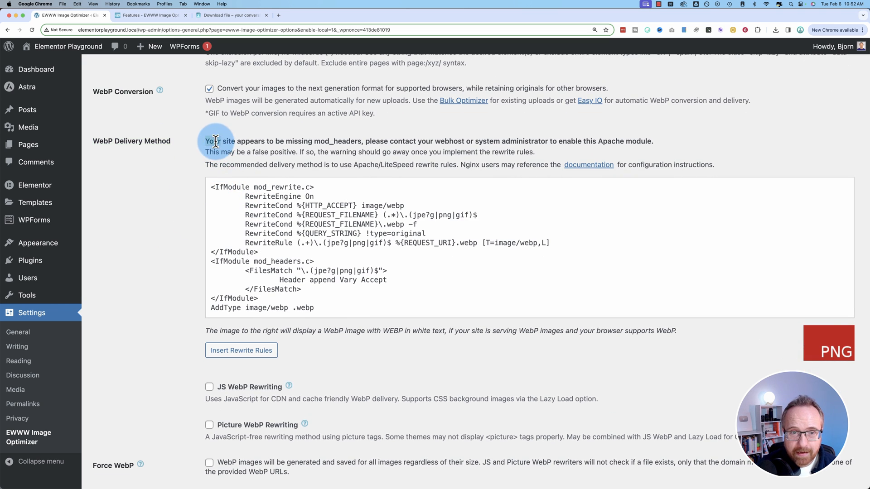
left_click_drag(353, 142, 554, 140)
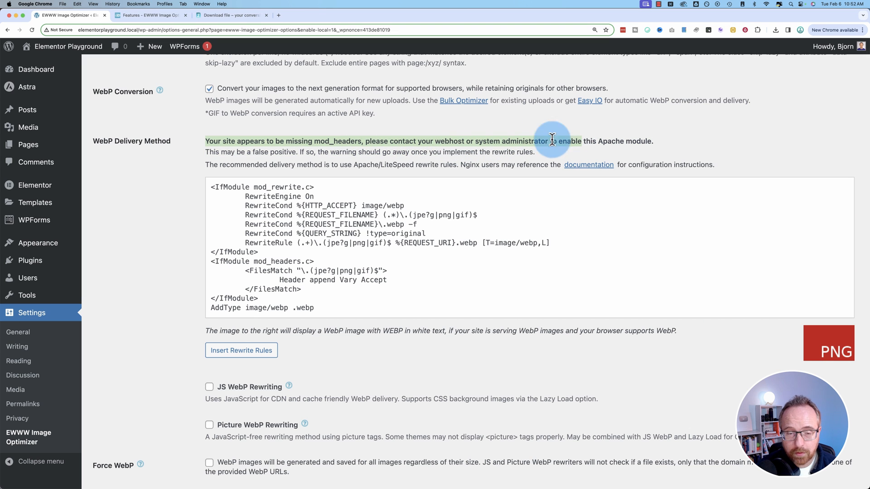
left_click(314, 203)
Step: Read the note below the rewrite rules and compare it with the WebP delivery test image
scroll(168, 276, "down", 3)
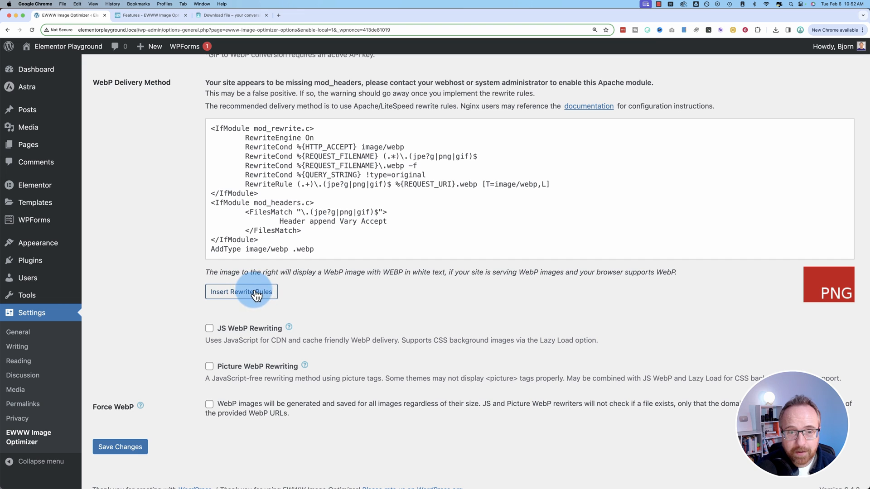
left_click_drag(205, 272, 381, 273)
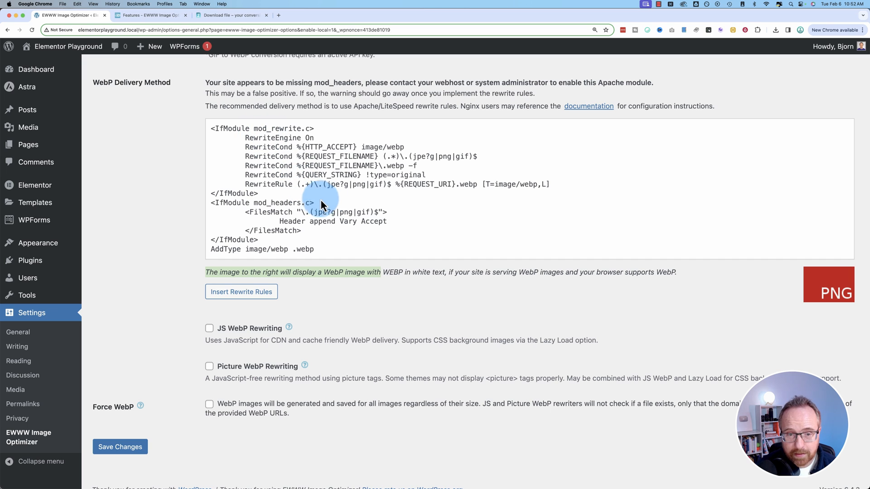
left_click_drag(323, 272, 341, 272)
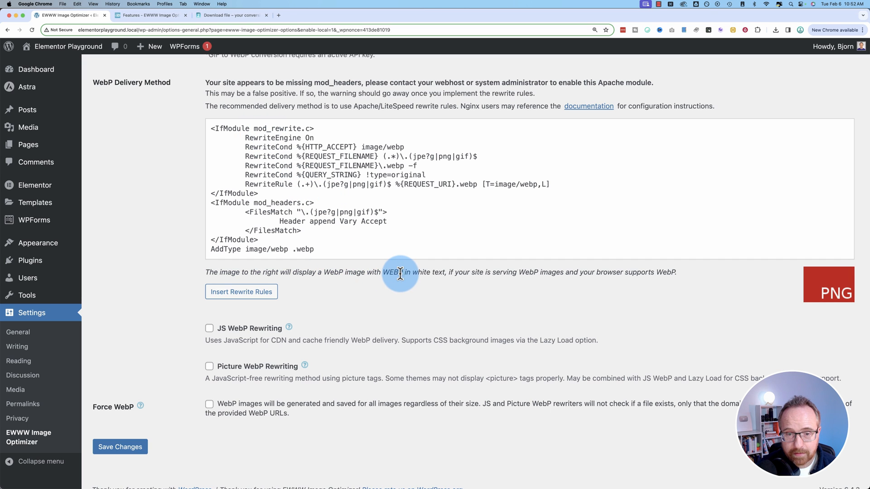
left_click_drag(403, 272, 383, 272)
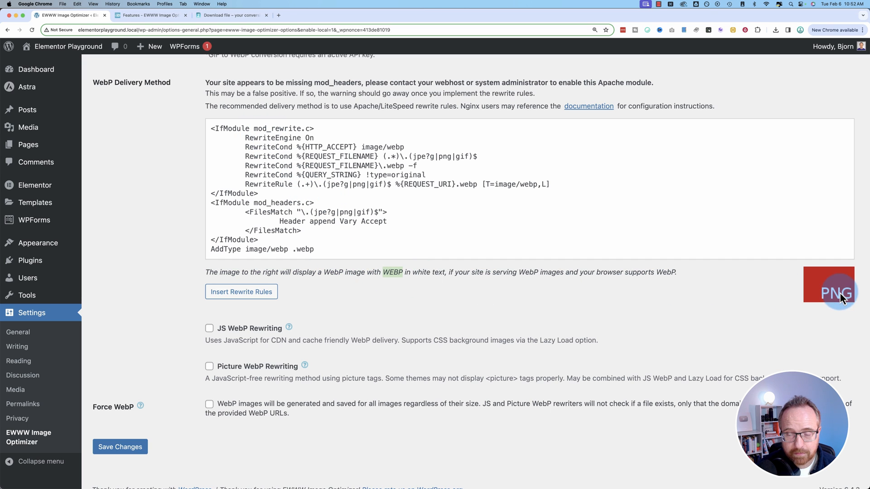
Step: Insert the WebP rewrite rules under WebP Delivery Method, read the insertion notice and save the settings
left_click(251, 294)
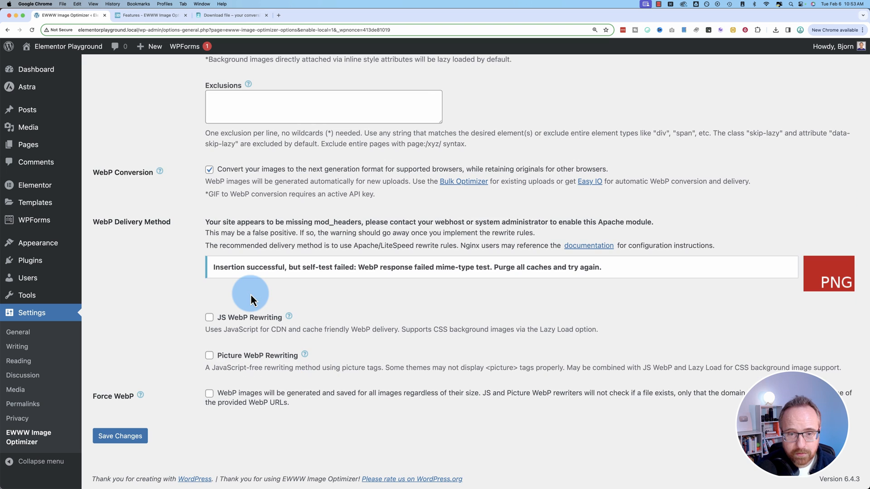
left_click_drag(213, 268, 598, 268)
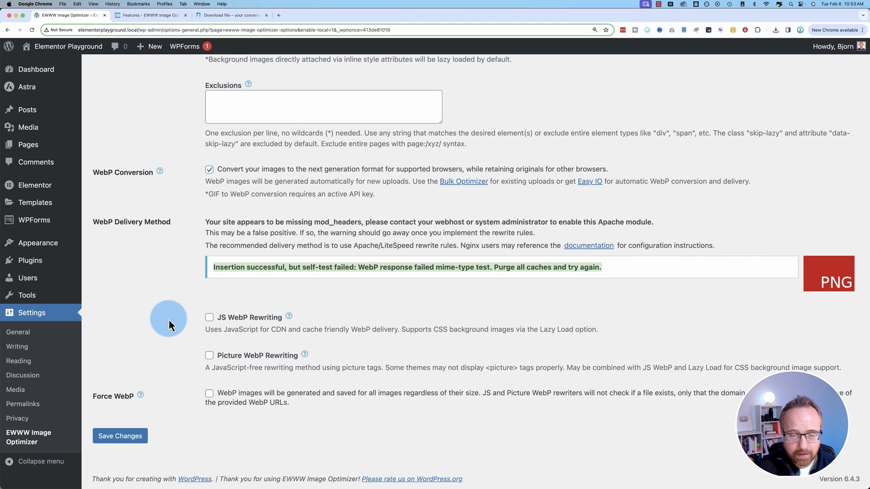
left_click(148, 352)
left_click(122, 436)
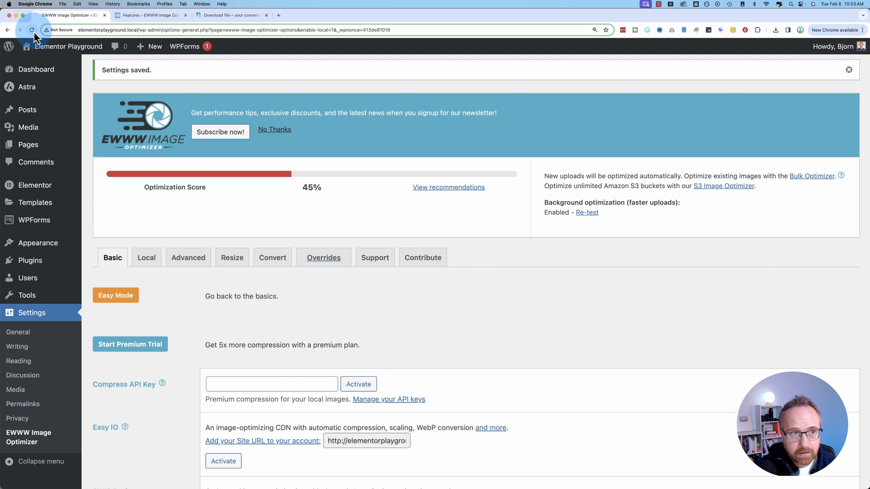
Step: Reload the settings page, recheck the WebP Delivery Method notice and rewriting options, and save the Basic settings
left_click(32, 31)
scroll(188, 298, "down", 15)
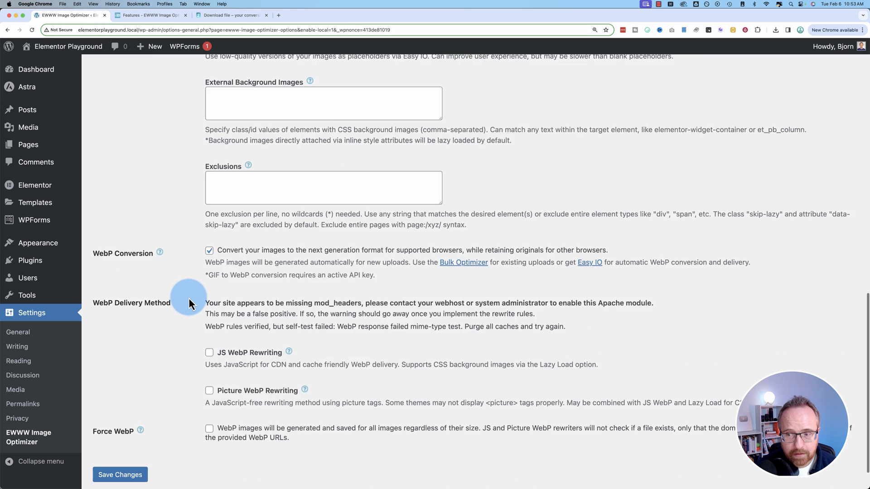
left_click_drag(211, 265, 364, 265)
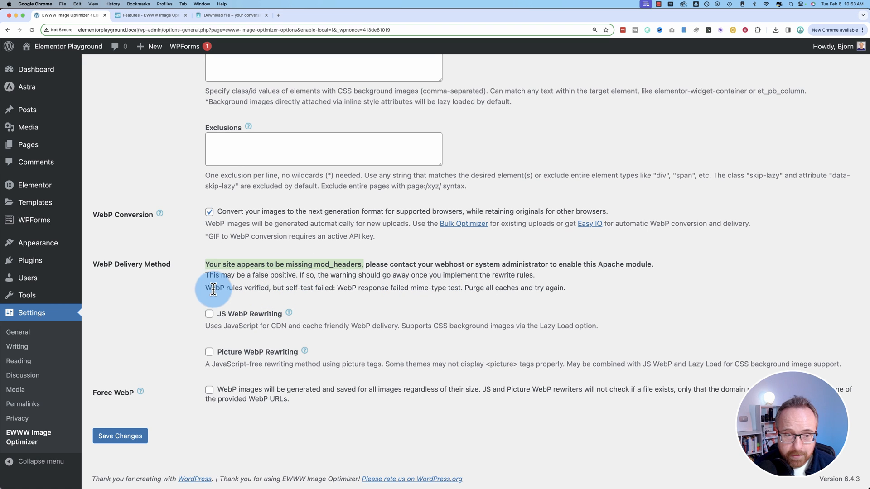
left_click(186, 300)
left_click_drag(175, 308, 338, 417)
left_click(155, 365)
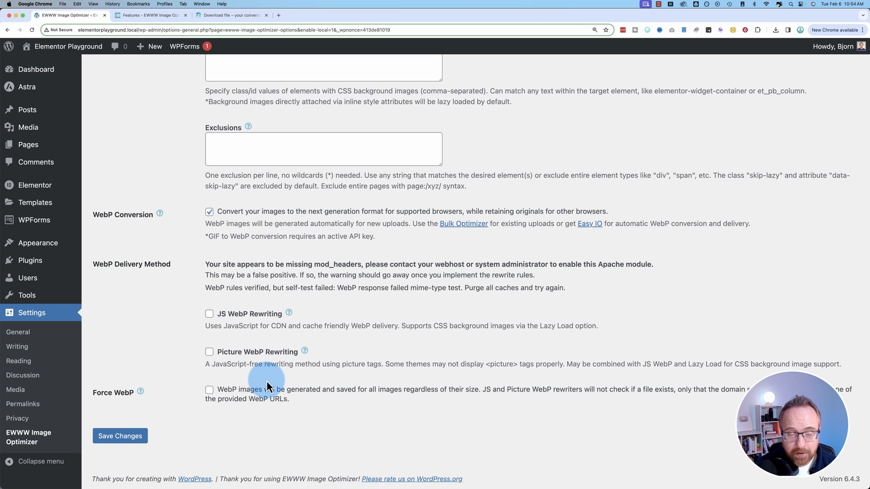
left_click(120, 436)
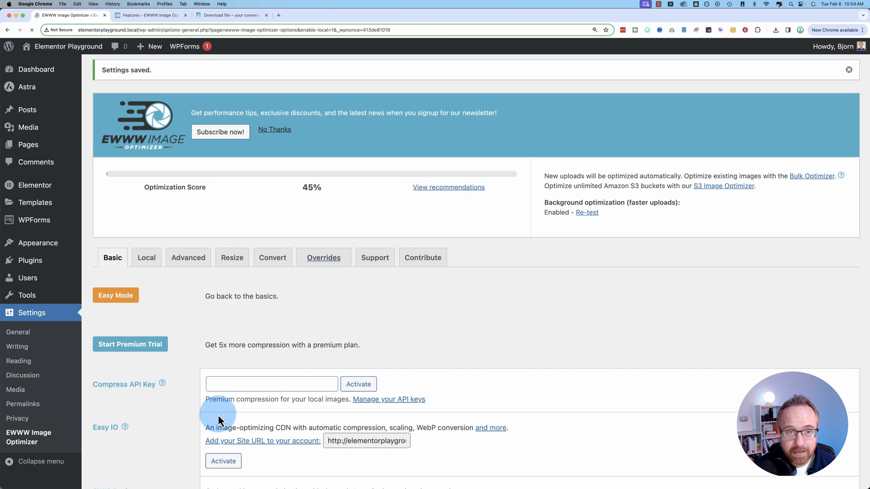
Step: In the Local settings, check the JPG compression choices and set the PNG Optimization Level to Premium
left_click(146, 258)
scroll(158, 290, "down", 3)
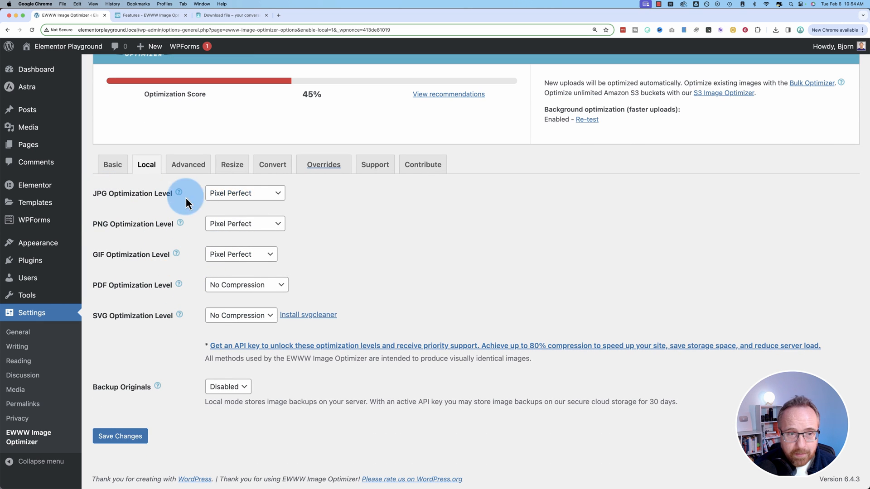
left_click(284, 200)
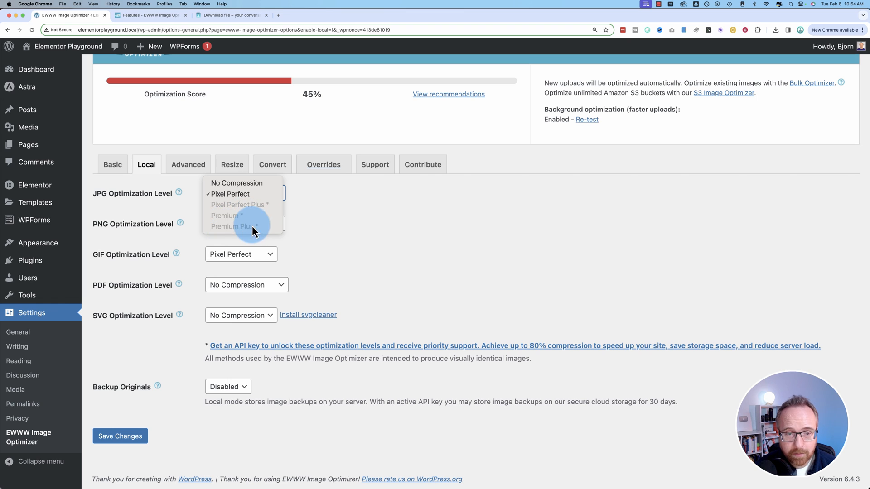
left_click(296, 224)
left_click(224, 224)
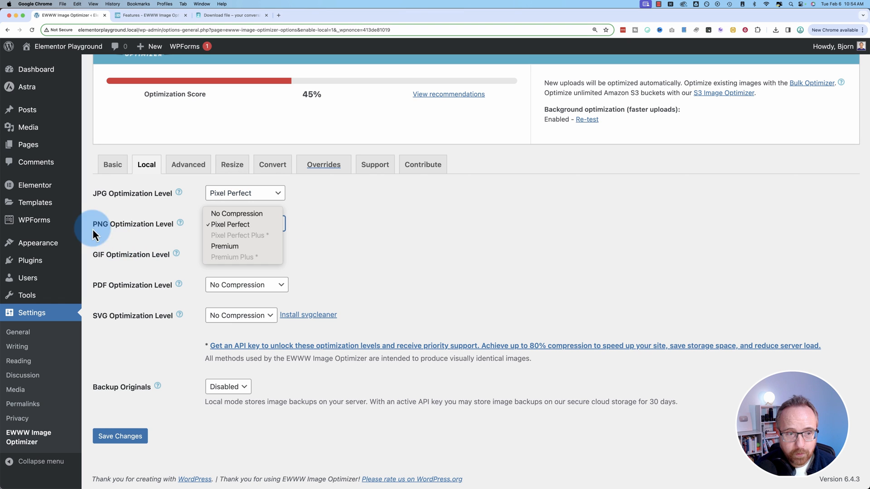
left_click(227, 249)
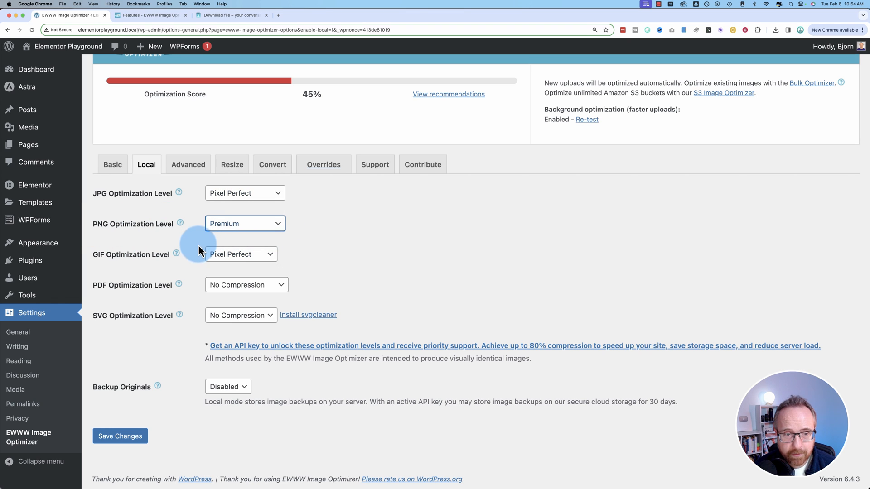
Step: Keep the GIF Optimization Level at Pixel Perfect and PDF and SVG at No Compression, and save the Local settings
left_click(234, 258)
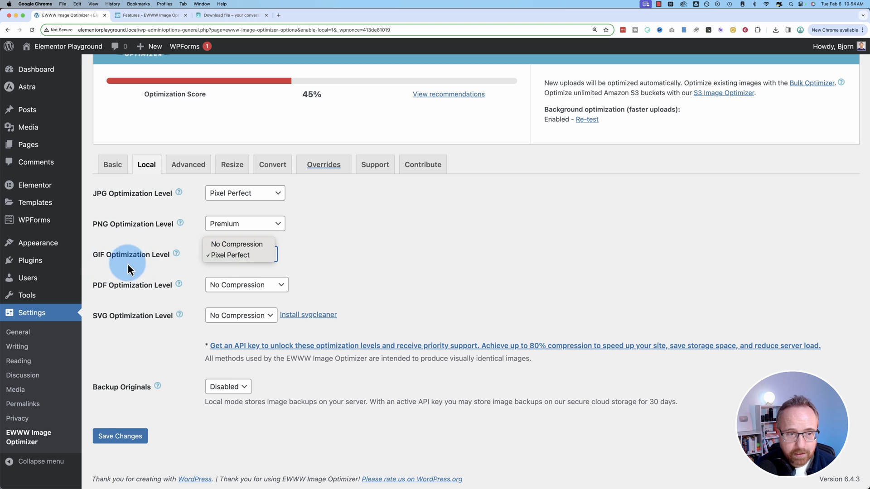
left_click(239, 255)
left_click(222, 285)
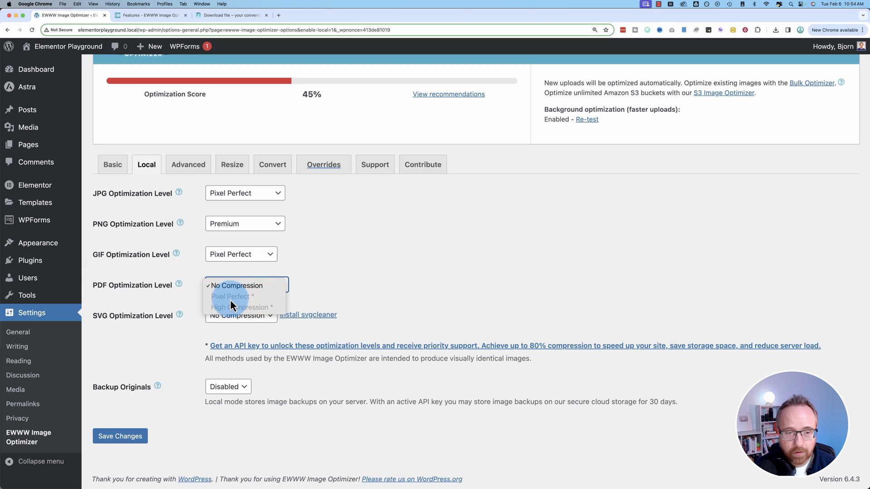
left_click(194, 300)
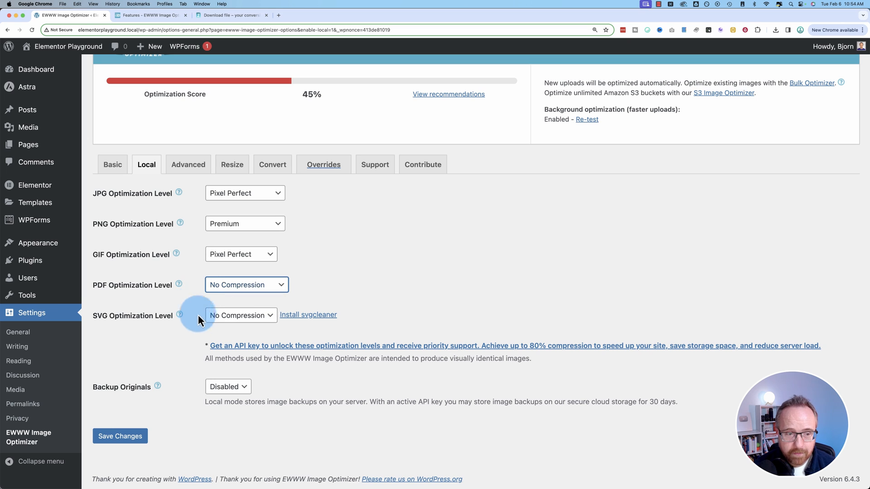
left_click(221, 316)
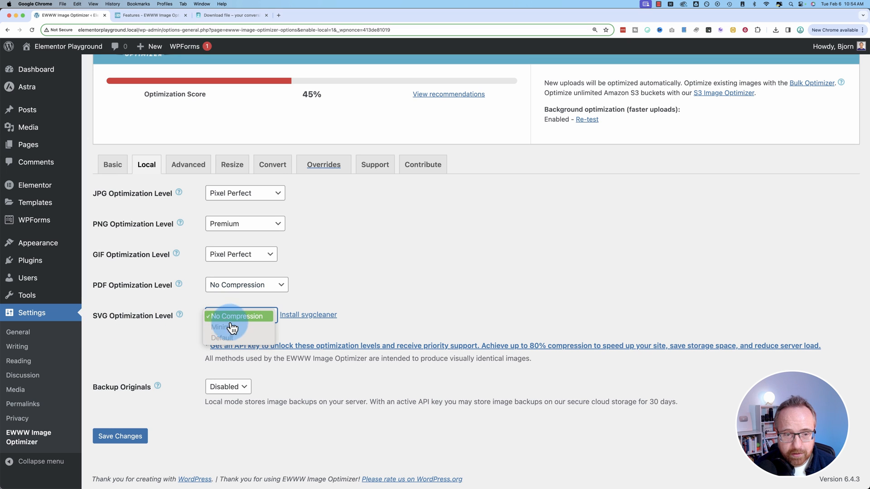
left_click(195, 334)
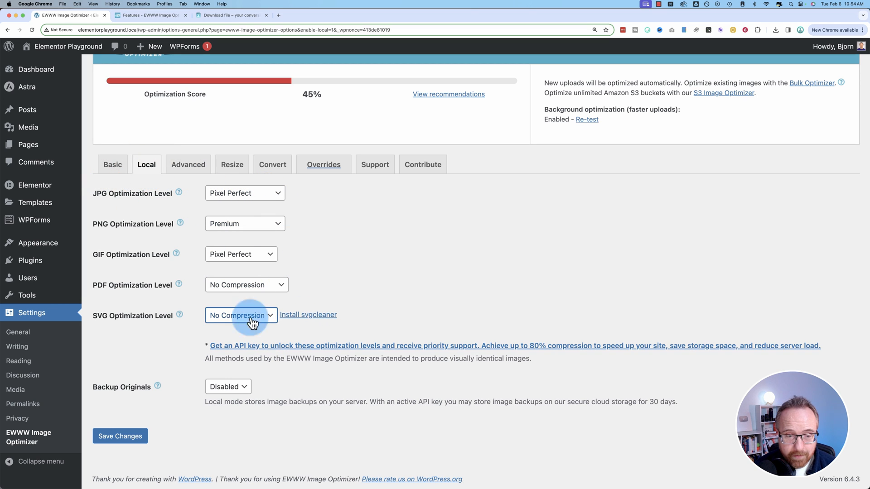
left_click(140, 438)
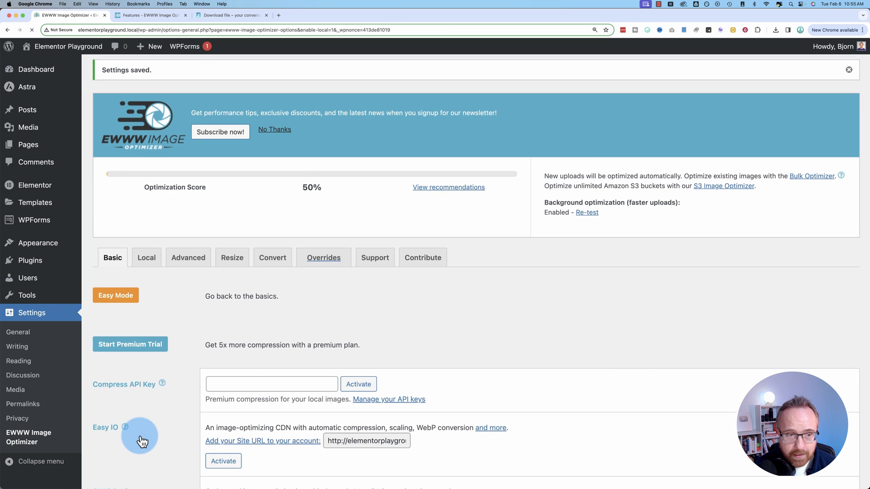
Step: Open the Advanced settings and read the Scheduled Optimization and Include Media Folders descriptions
left_click(188, 257)
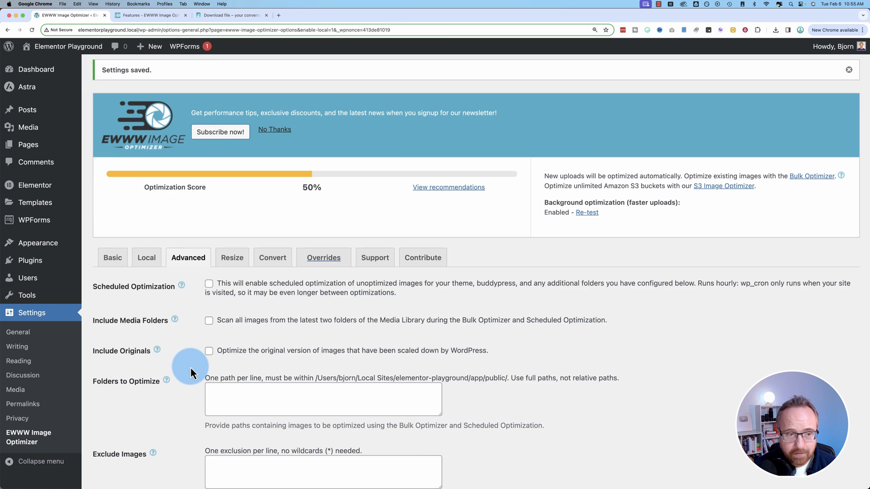
scroll(191, 368, "down", 3)
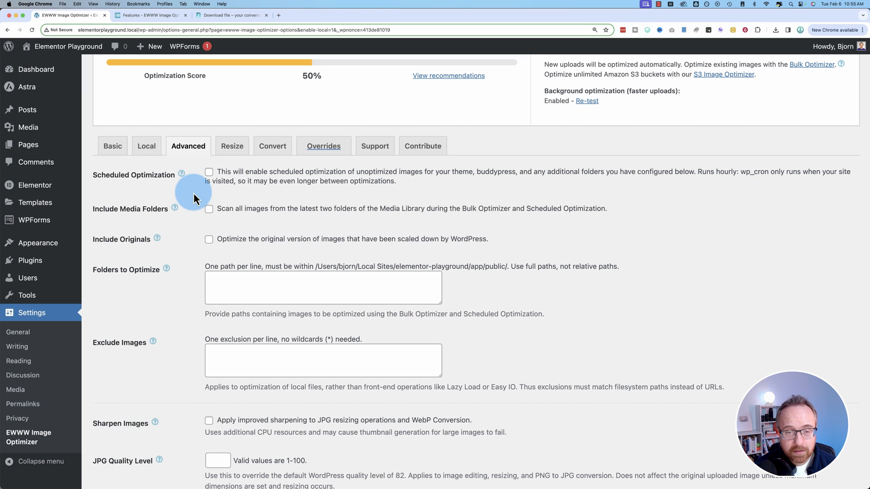
double_click(500, 172)
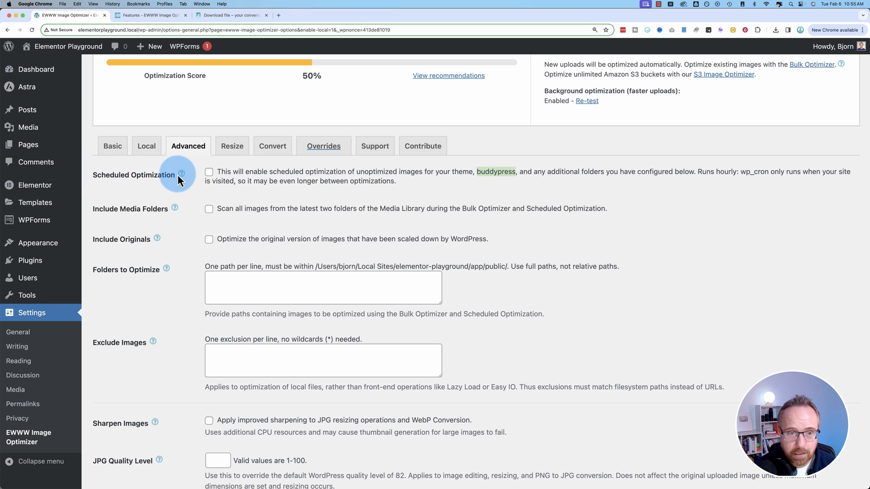
scroll(187, 190, "down", 2)
double_click(219, 165)
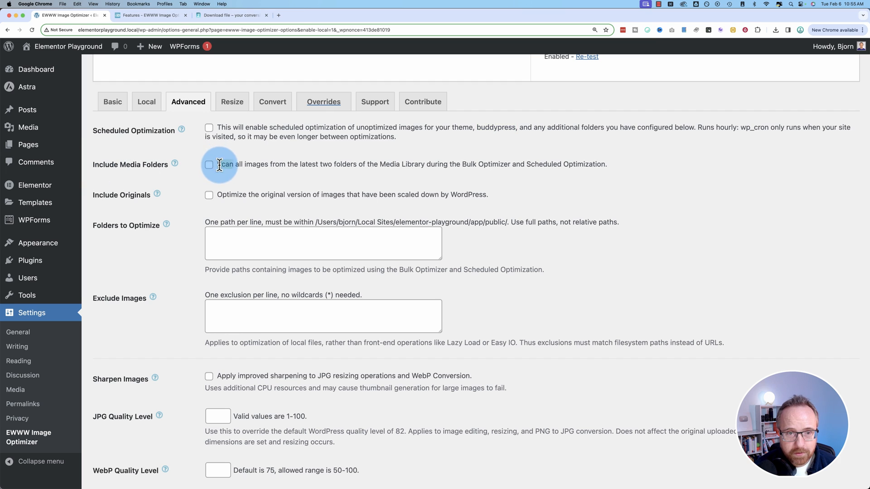
left_click_drag(220, 165, 377, 164)
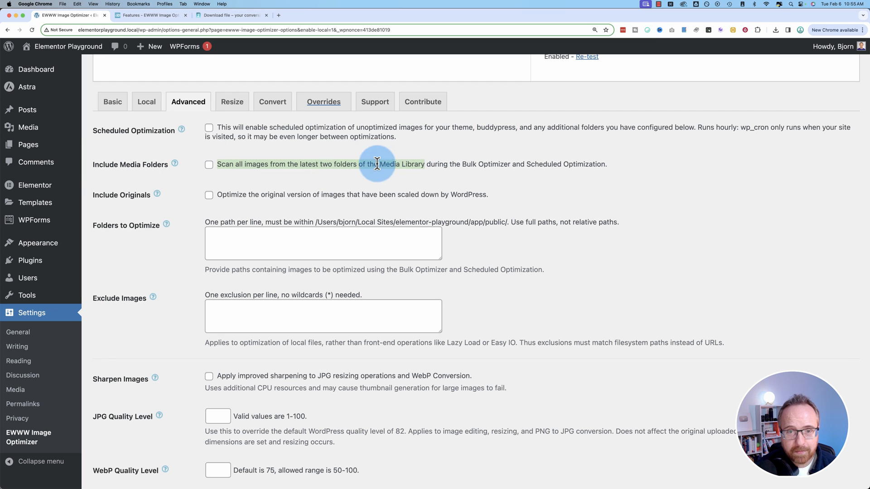
left_click(354, 194)
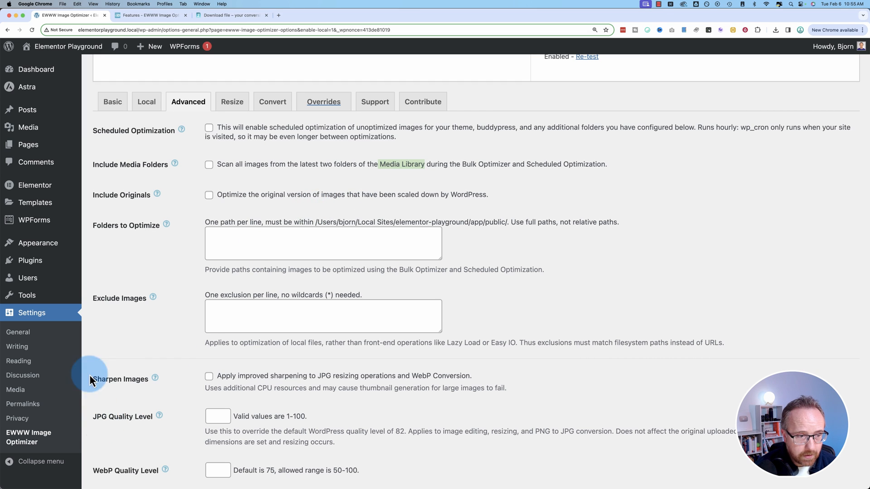
Step: Open the WordPress Media Settings in a new tab and check how uploads are organized into month- and year-based folders
left_click(24, 396, "super")
left_click(163, 17)
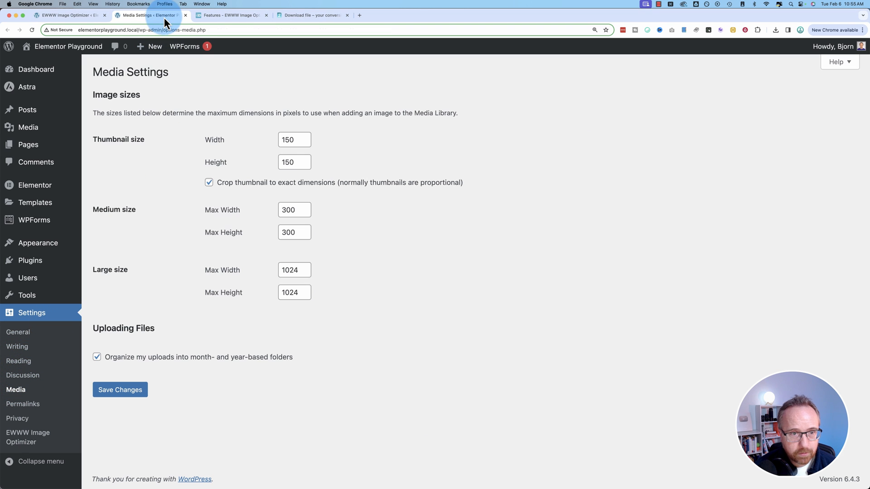
left_click(206, 165)
left_click(145, 330)
left_click(119, 361)
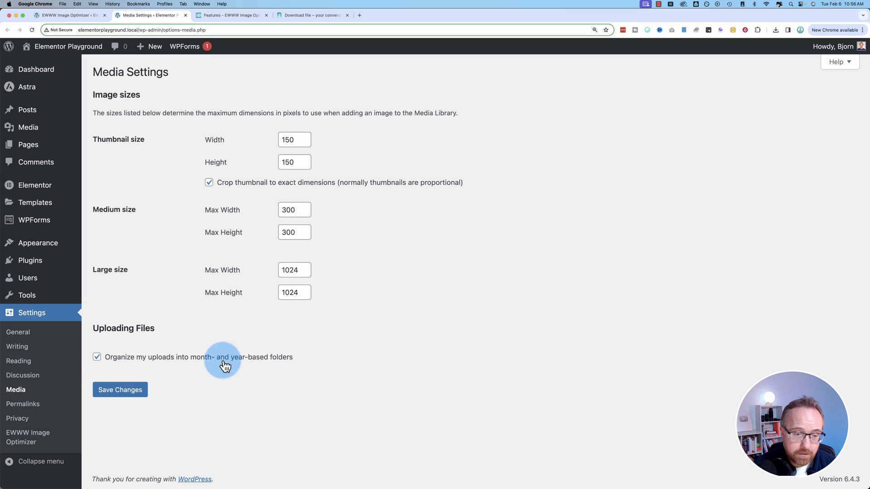
Step: Return to the EWWW Advanced settings and enable Include Media Folders to scan the latest two Media Library folders
left_click(90, 17)
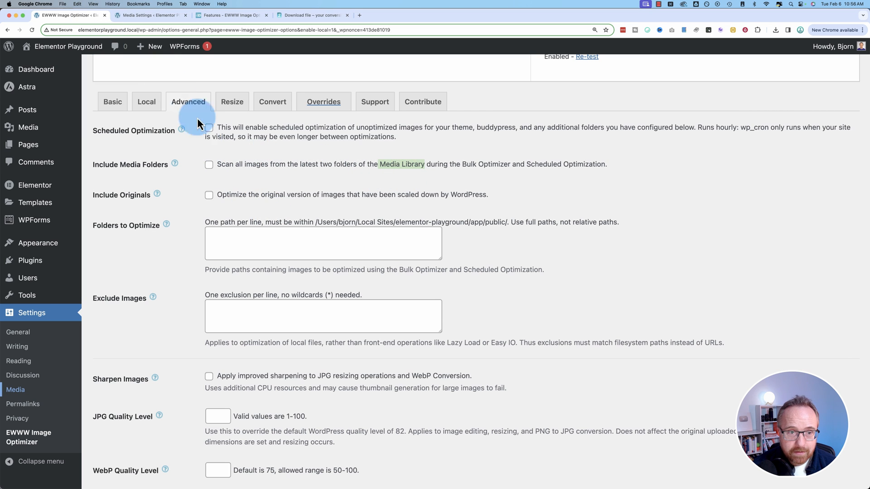
left_click_drag(239, 165, 370, 167)
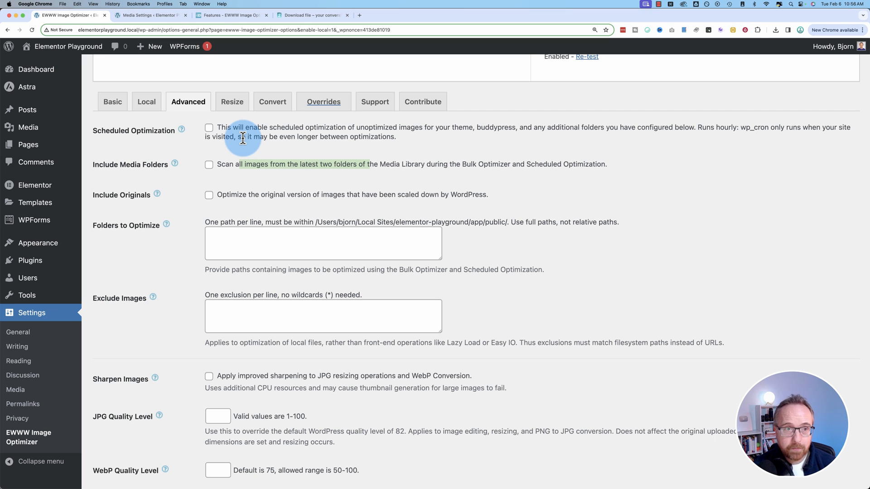
left_click(143, 19)
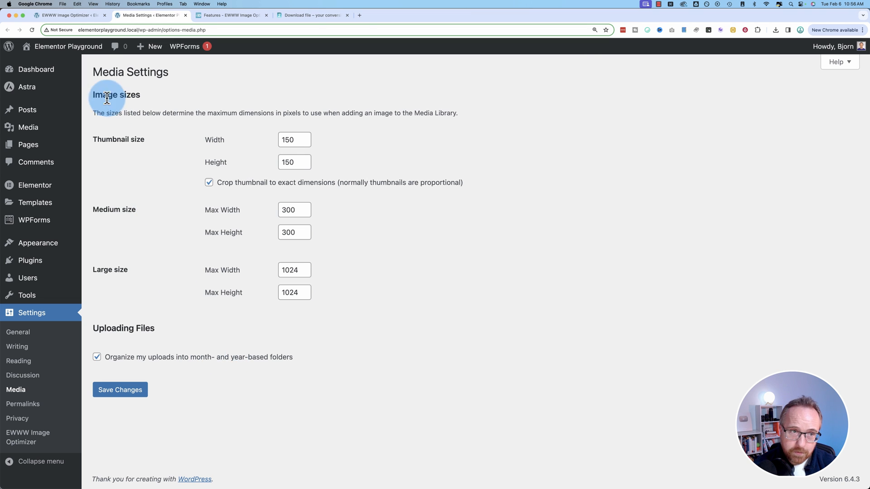
left_click(84, 15)
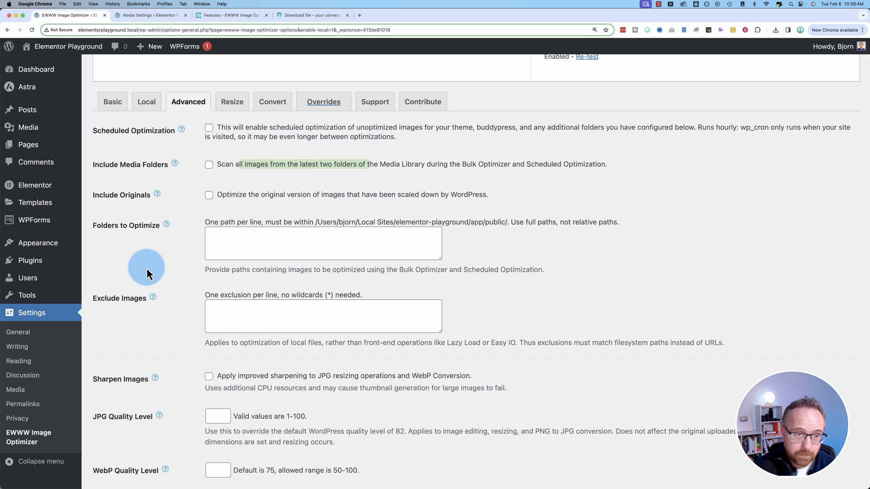
left_click(210, 165)
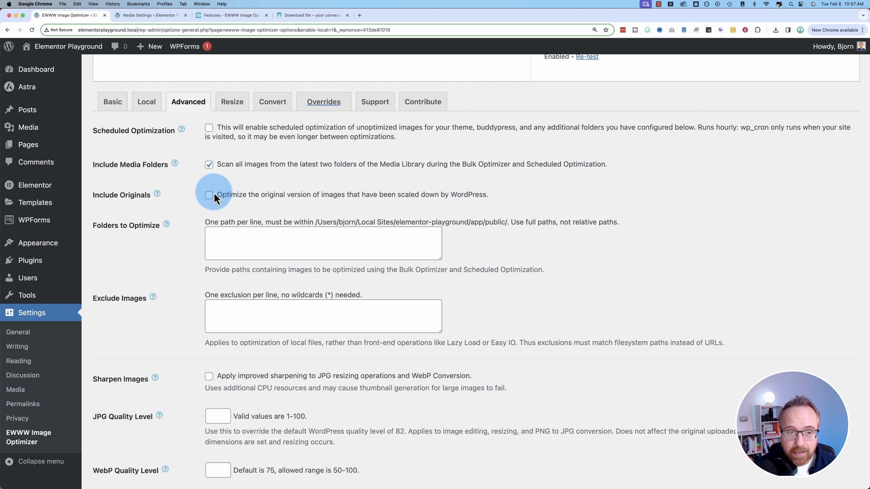
Step: Copy the site's full base path ending in elementor-playground/app/public/ from the hint into Folders to Optimize
scroll(211, 200, "down", 2)
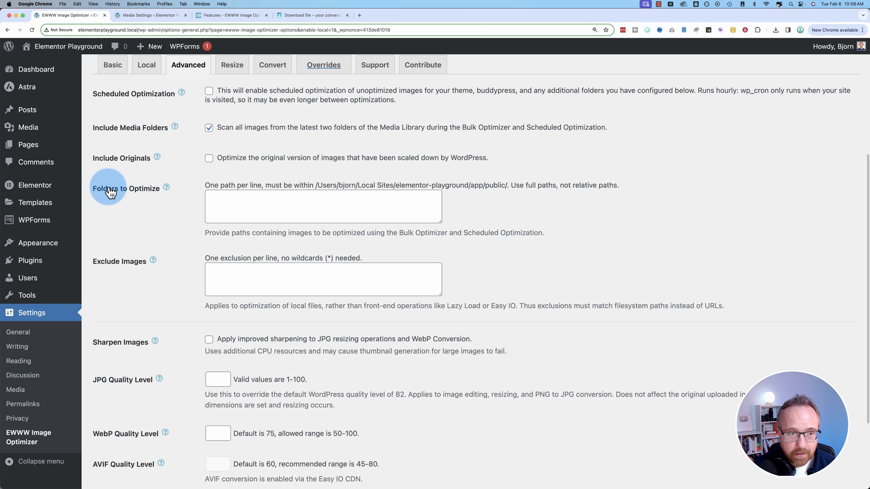
left_click(243, 205)
scroll(193, 243, "down", 2)
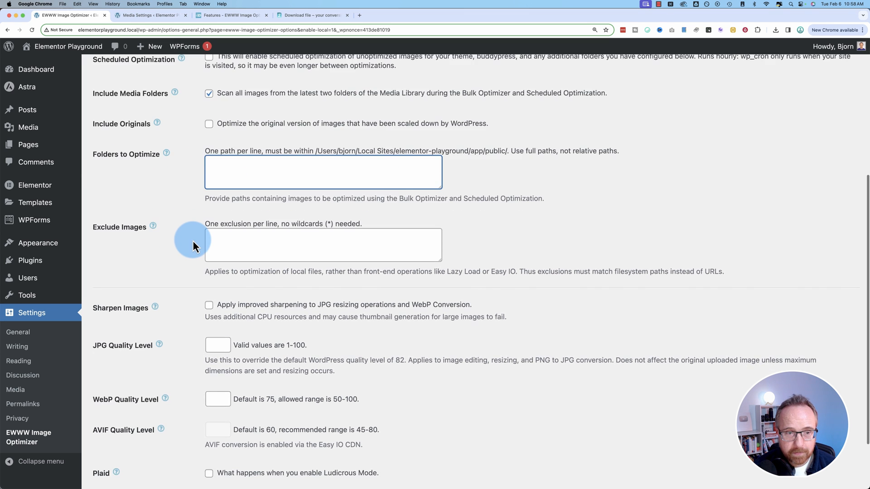
scroll(193, 245, "down", 1)
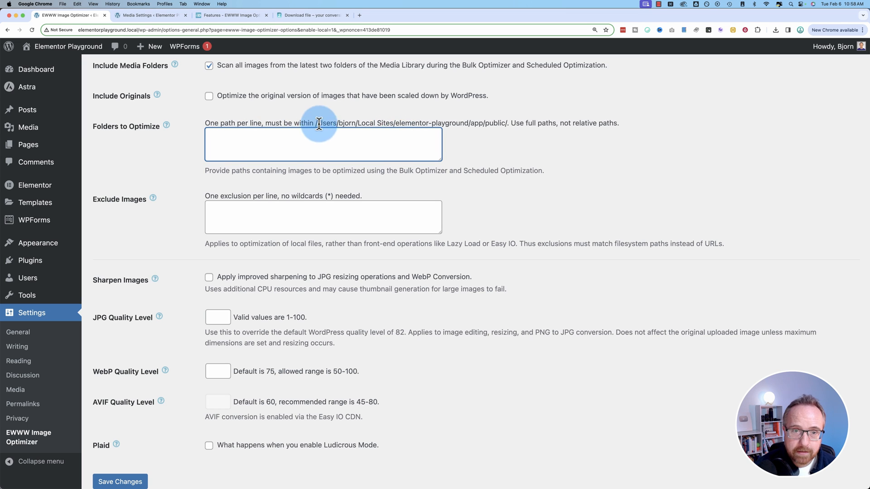
mouse_move(315, 122)
left_mouse_down()
mouse_move(508, 122)
mouse_move(302, 123)
mouse_move(315, 123)
left_mouse_up()
key("super+c")
left_click(509, 123)
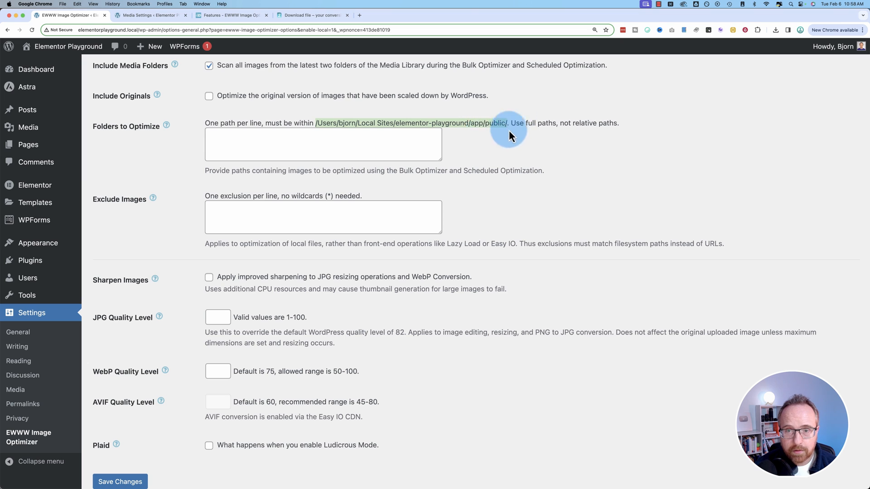
left_click(328, 142)
key("super+v")
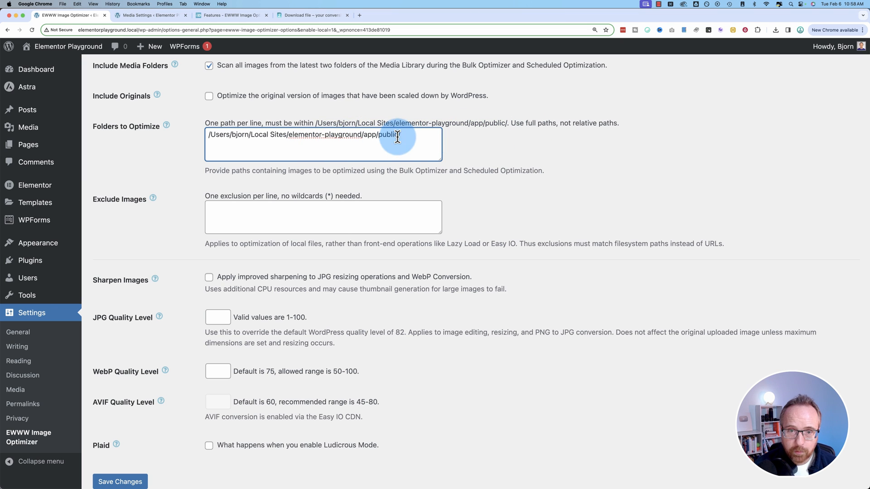
Step: Append the images/ subfolder to the base path in Folders to Optimize
type("imag")
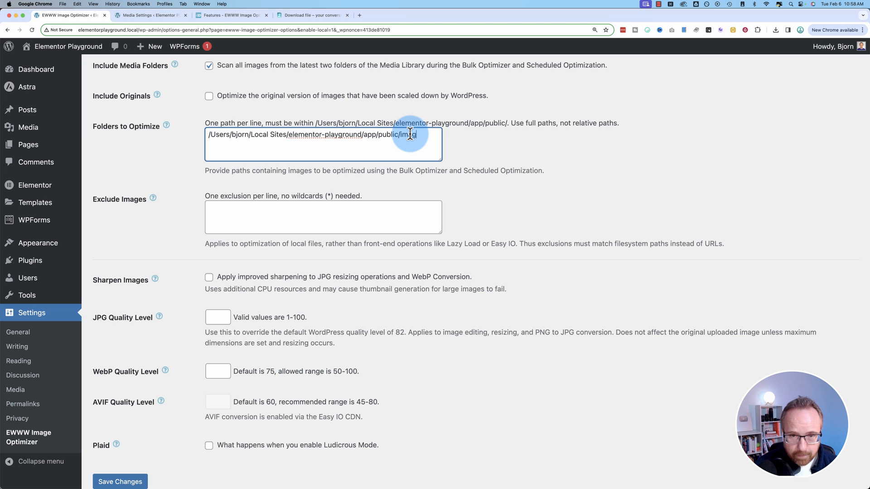
type("es/")
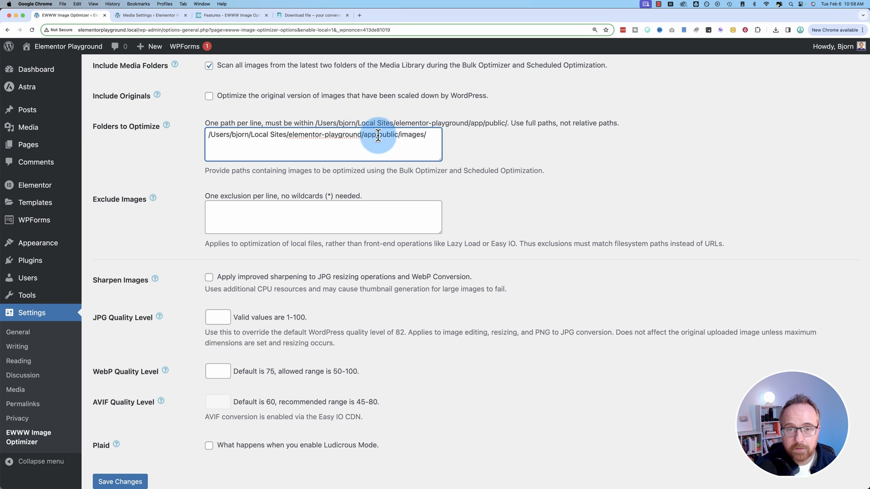
left_click_drag(207, 144, 190, 130)
left_click(181, 148)
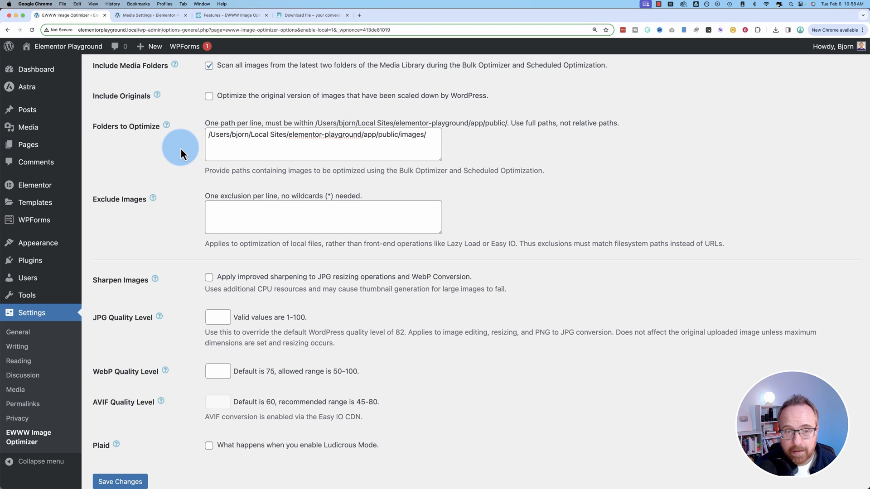
Step: Clear the entire path from Folders to Optimize
left_click(286, 143)
key("super+a")
key("BackSpace")
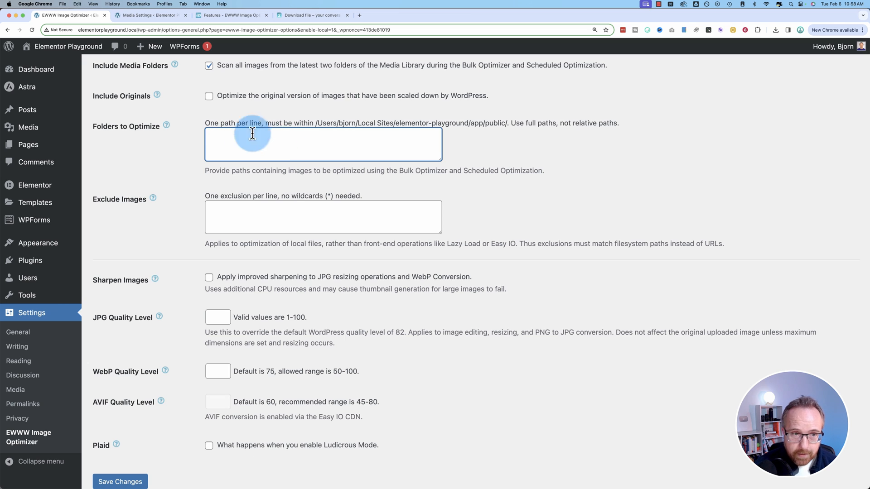
left_click(185, 195)
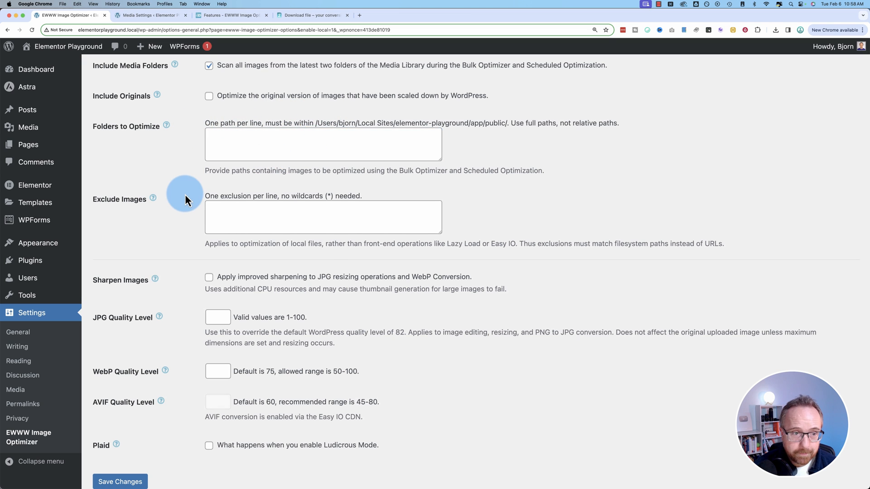
Step: Read the default values and allowed ranges for the JPG, WebP and AVIF Quality Levels
scroll(185, 194, "down", 2)
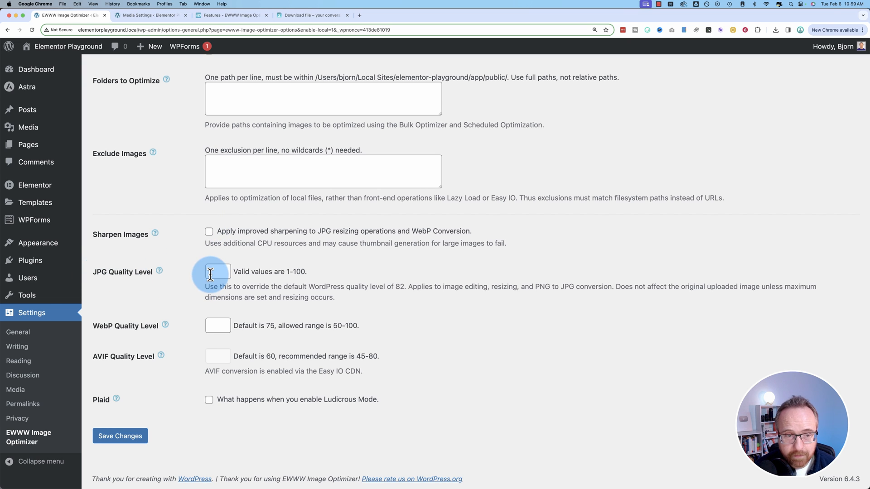
left_click_drag(210, 274, 404, 288)
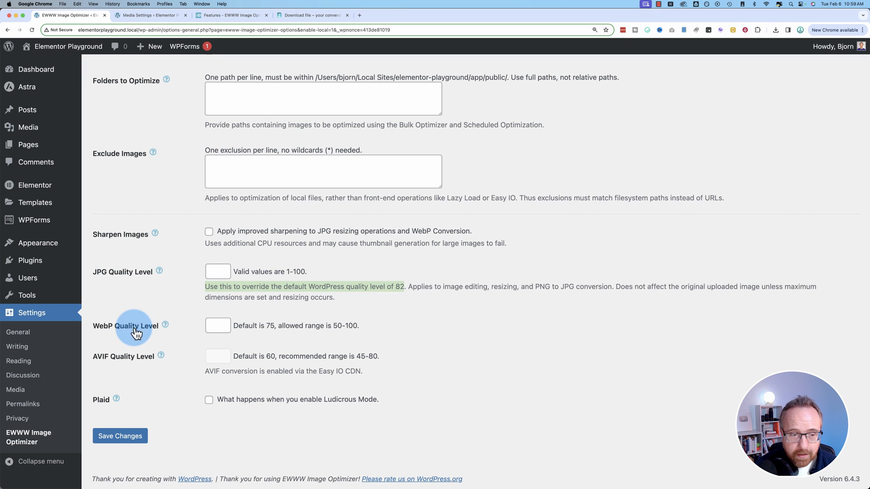
left_click_drag(234, 327, 274, 327)
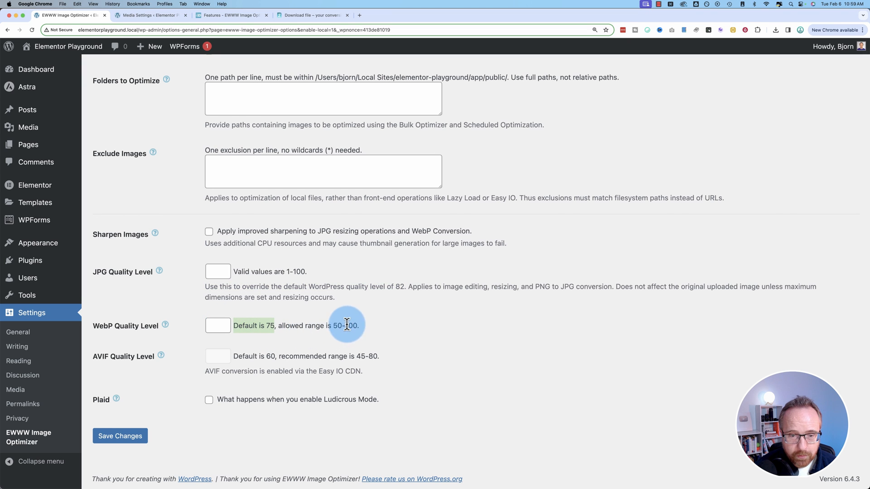
left_click(220, 359)
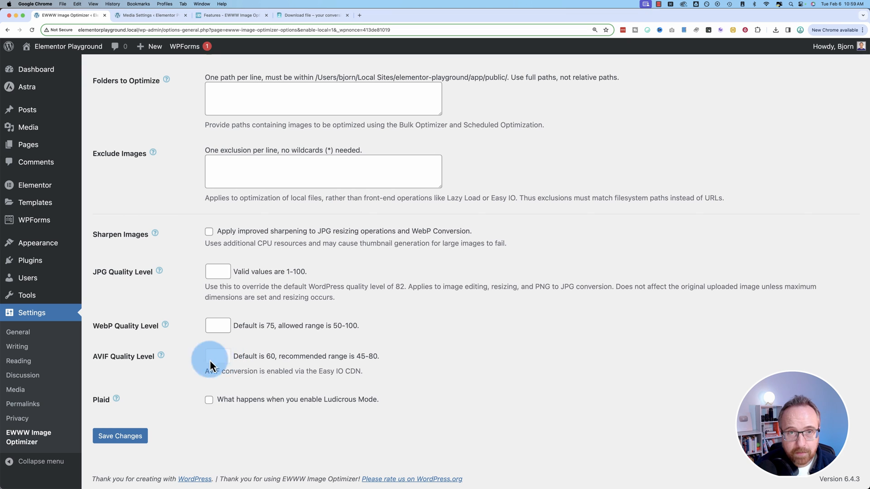
left_click_drag(245, 359, 276, 354)
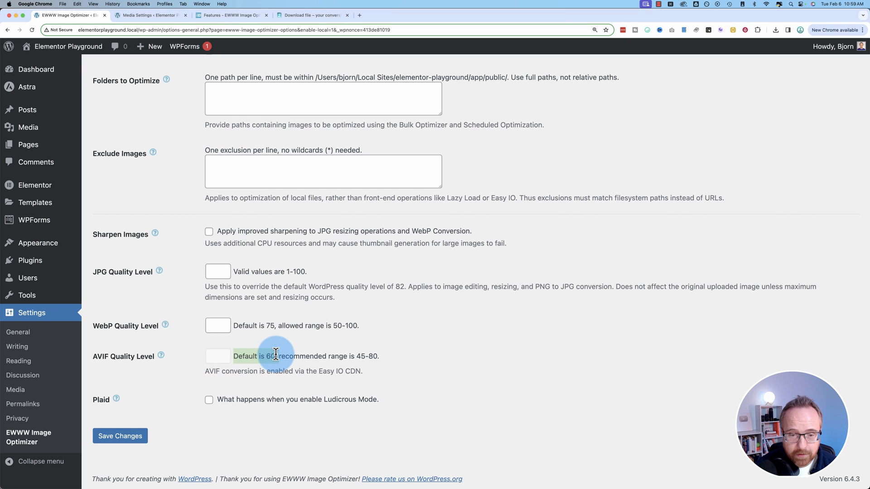
left_click_drag(361, 356, 383, 355)
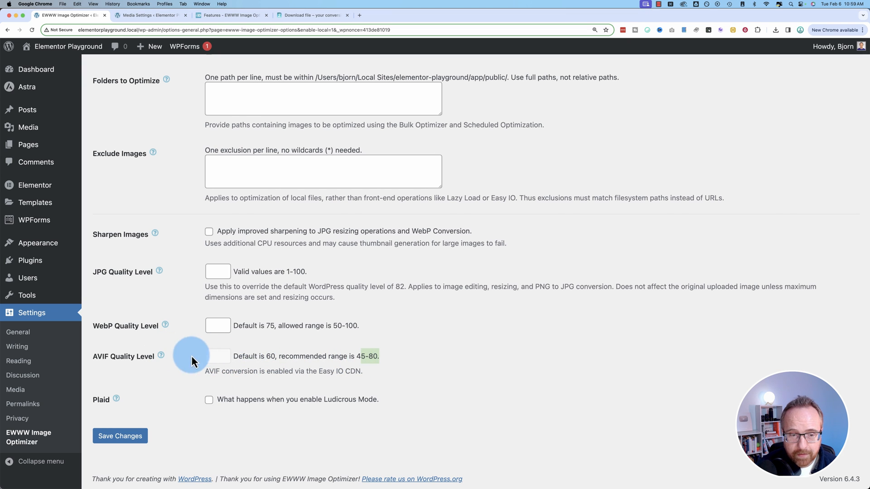
left_click(178, 407)
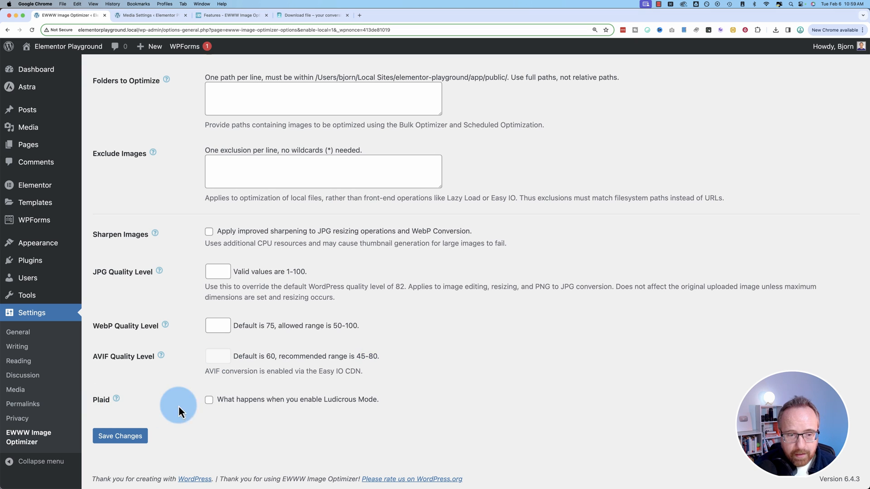
Step: Enable the Plaid option, save the changes and check the Advanced settings again
left_click(210, 401)
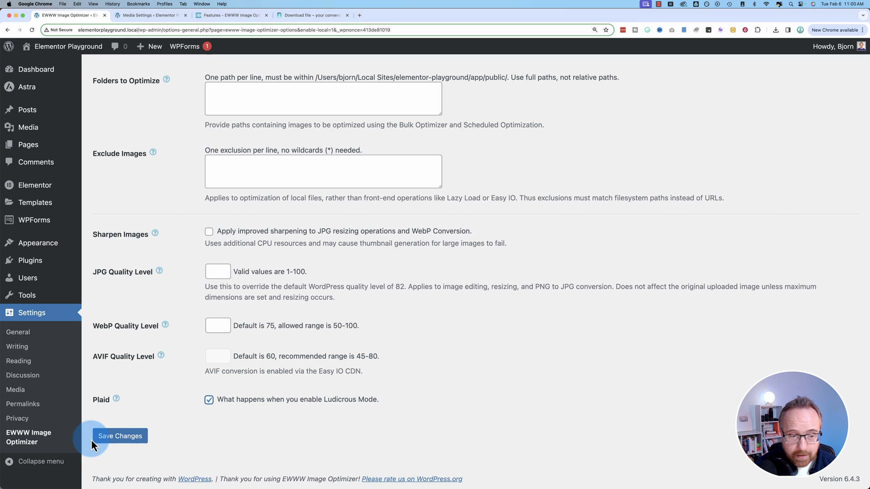
left_click(116, 436)
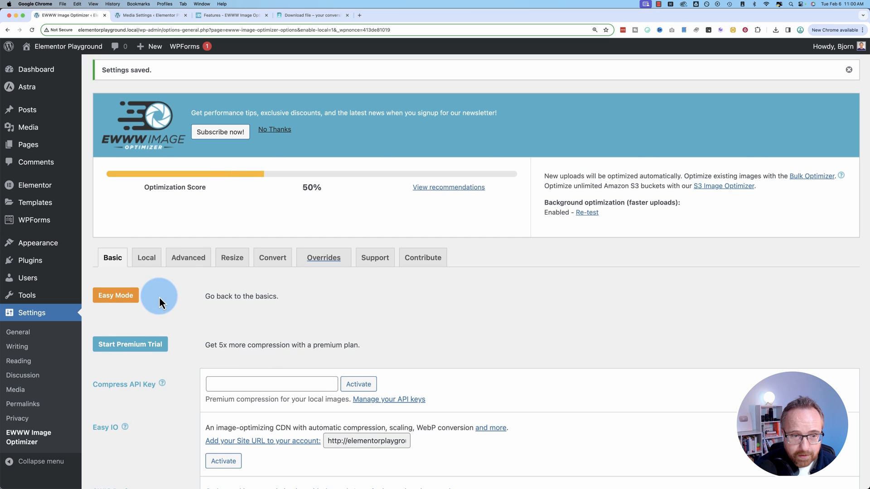
left_click(188, 260)
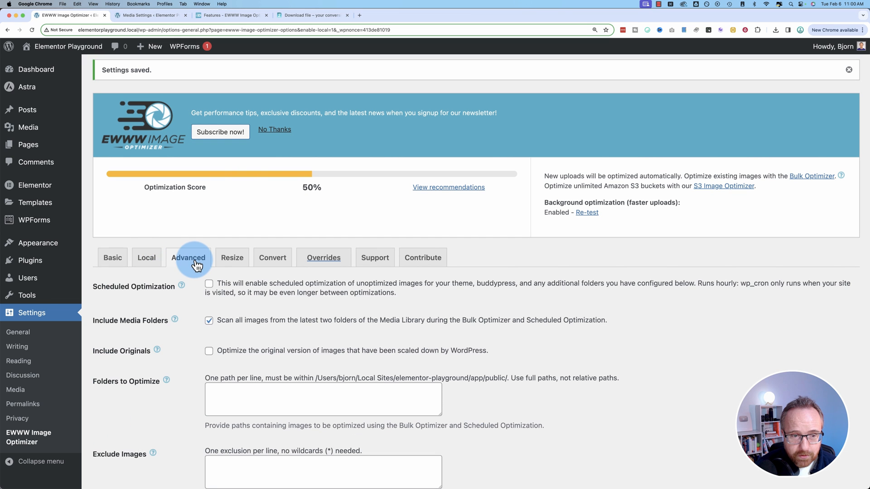
scroll(181, 336, "down", 5)
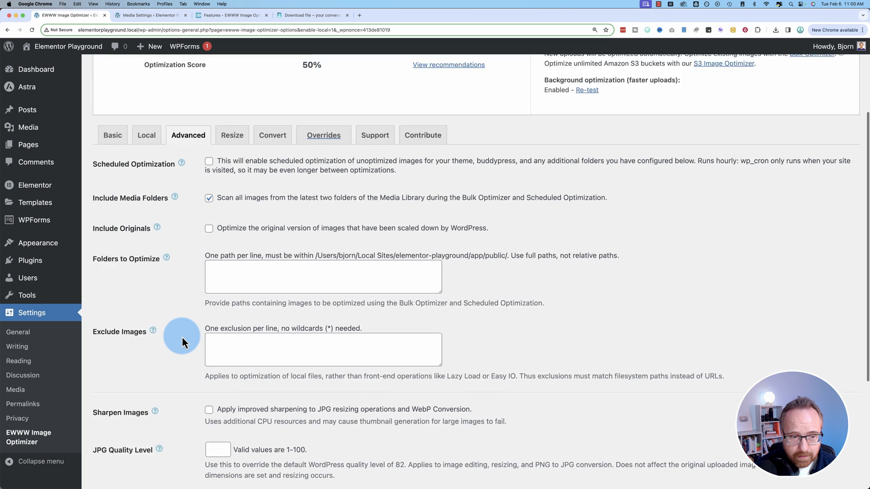
scroll(181, 336, "down", 3)
scroll(180, 334, "up", 7)
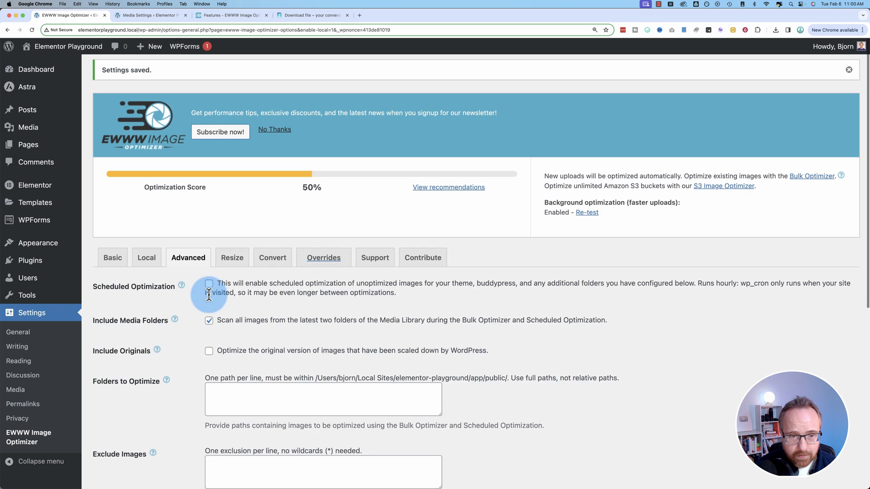
Step: Open the Resize settings and look over the resize options and the image sizes under Disable Resizes
left_click(235, 257)
scroll(196, 349, "down", 3)
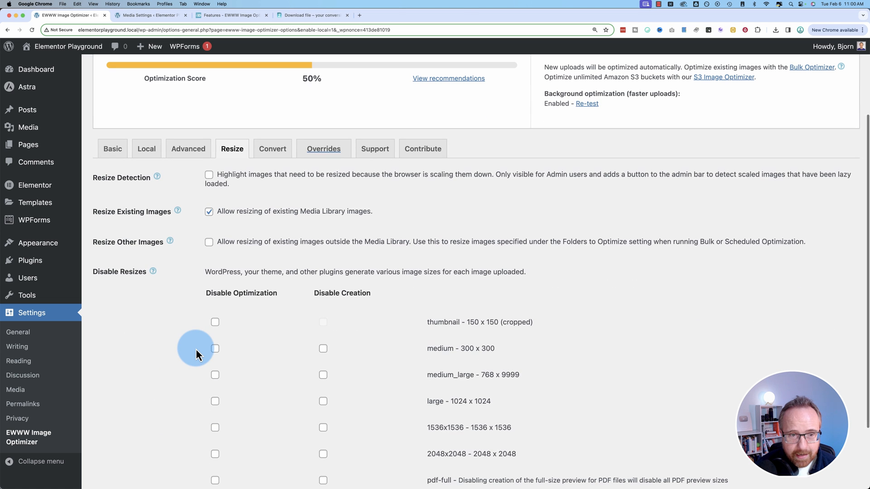
scroll(182, 314, "down", 1)
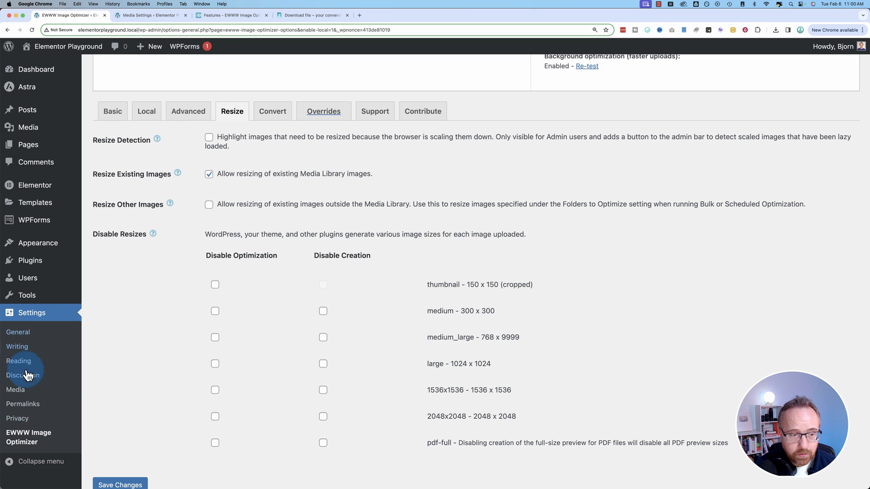
Step: Switch to the open WordPress Media Settings page and review the thumbnail, medium and large image sizes
left_click(163, 15)
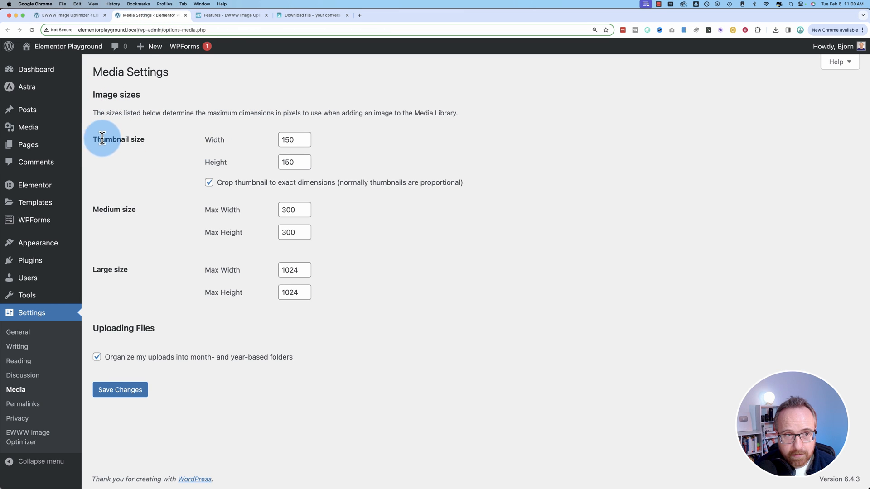
left_click_drag(97, 139, 164, 146)
left_click_drag(99, 212, 142, 209)
left_click_drag(91, 270, 149, 275)
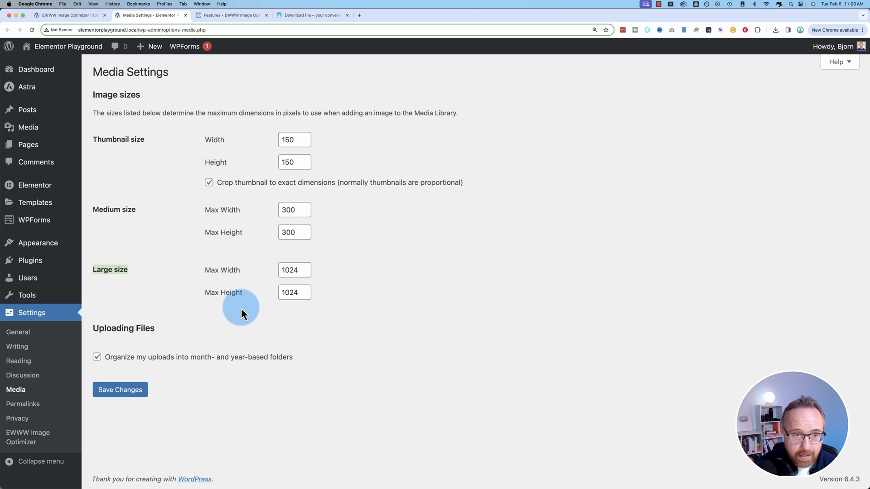
left_click_drag(93, 140, 336, 303)
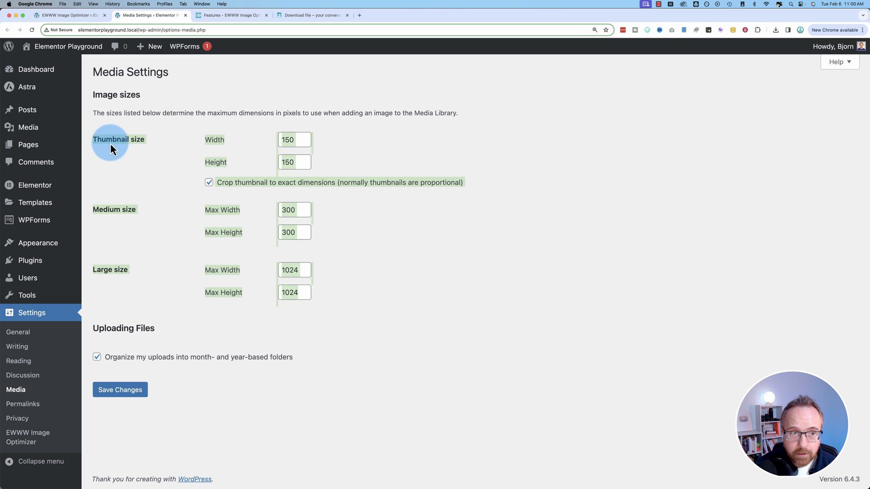
left_click(94, 136)
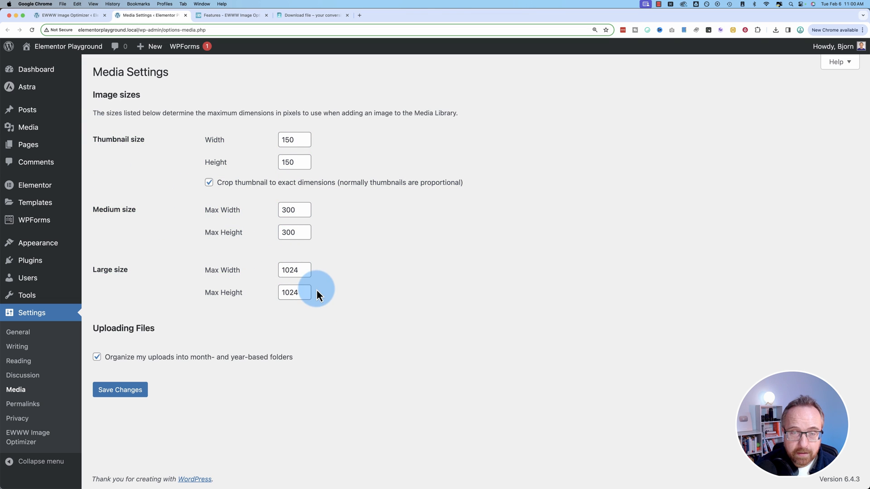
Step: Return to the EWWW Resize settings and enable Resize Detection
left_click(80, 19)
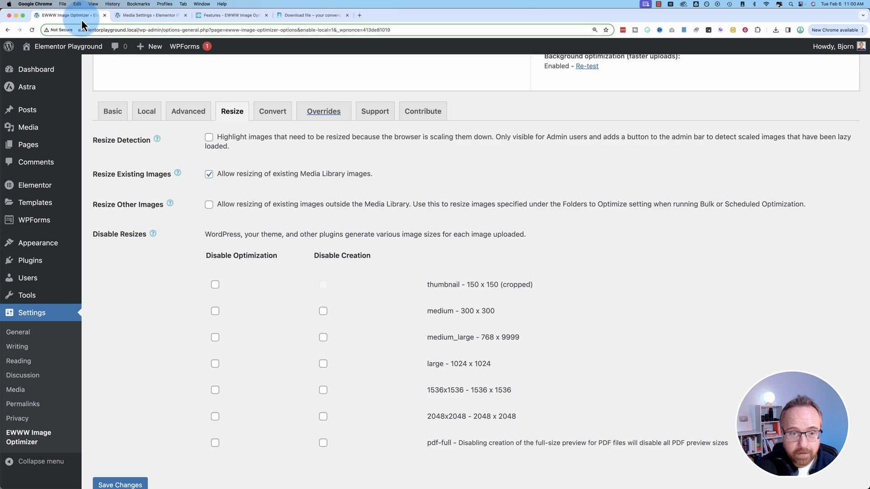
scroll(400, 322, "down", 1)
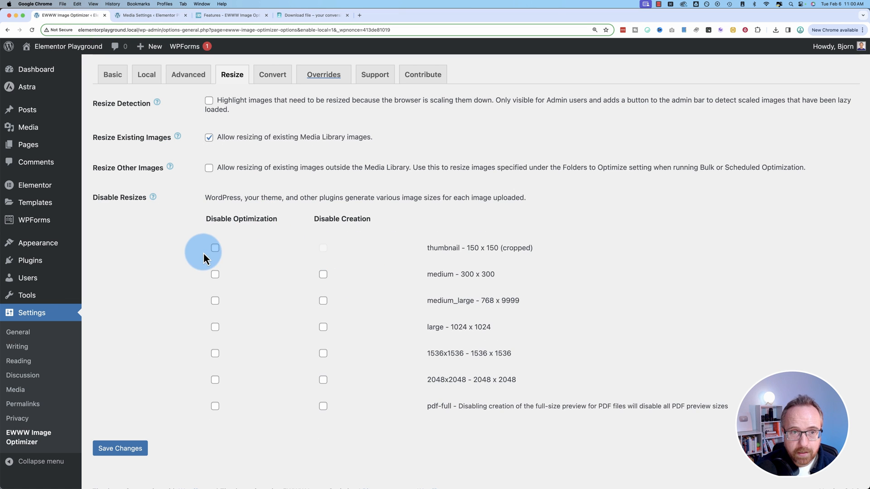
left_click(209, 102)
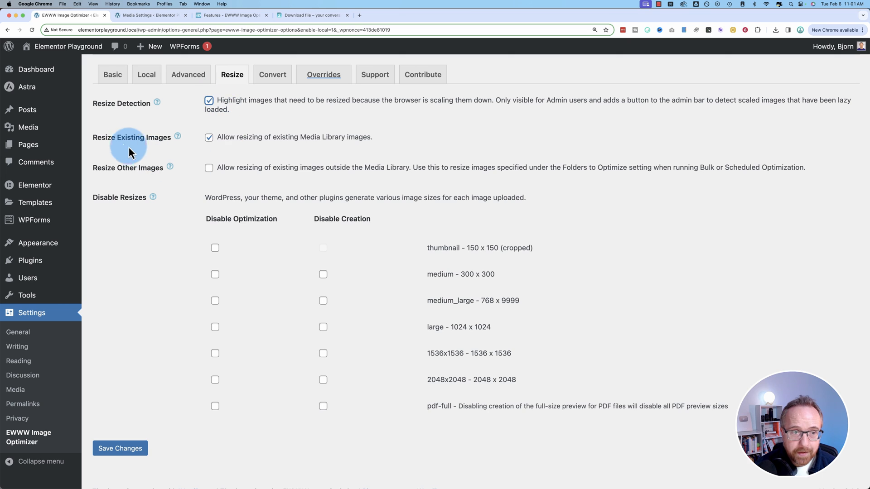
Step: Read the Resize Existing Images, Resize Other Images and Disable Resizes descriptions
left_click_drag(217, 137, 376, 137)
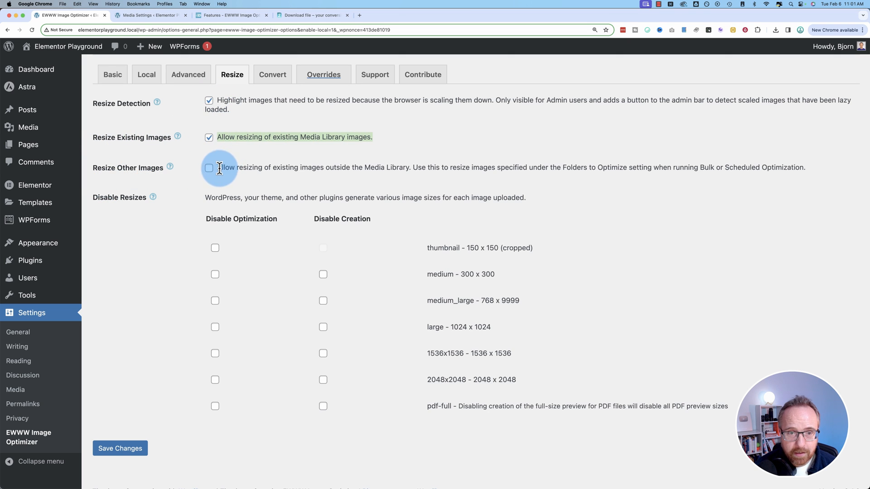
left_click_drag(269, 168, 409, 168)
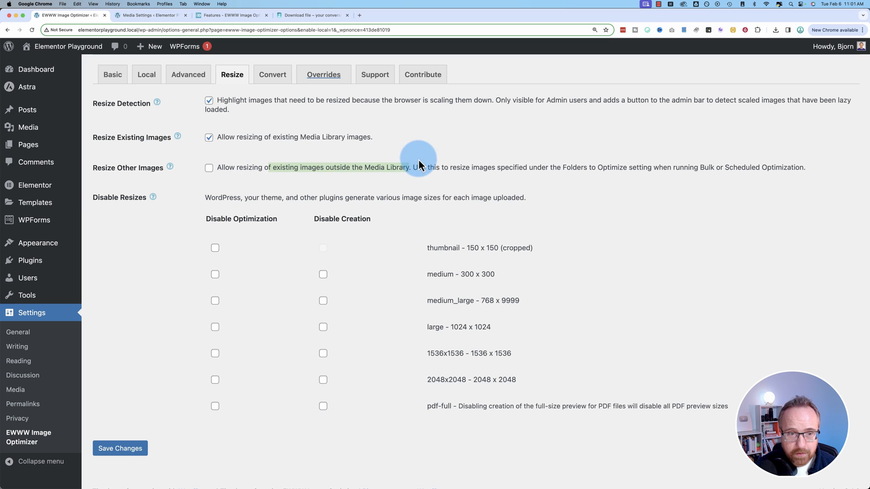
left_click(214, 232)
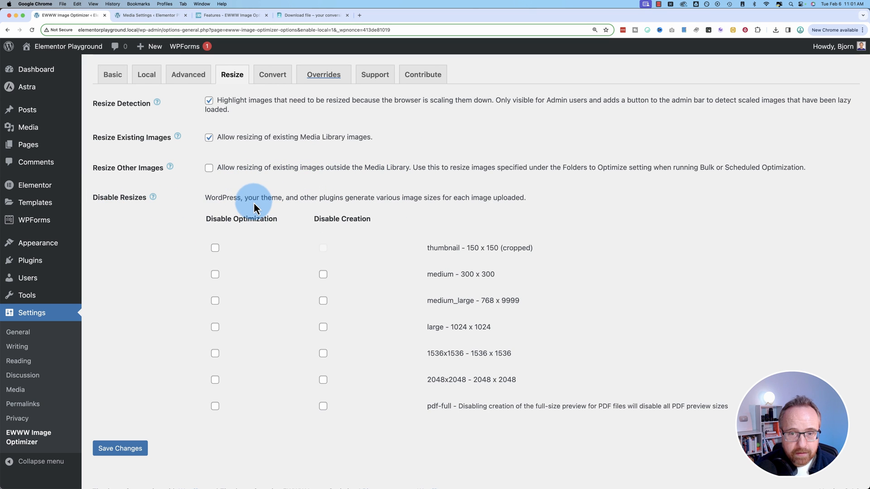
scroll(253, 202, "down", 1)
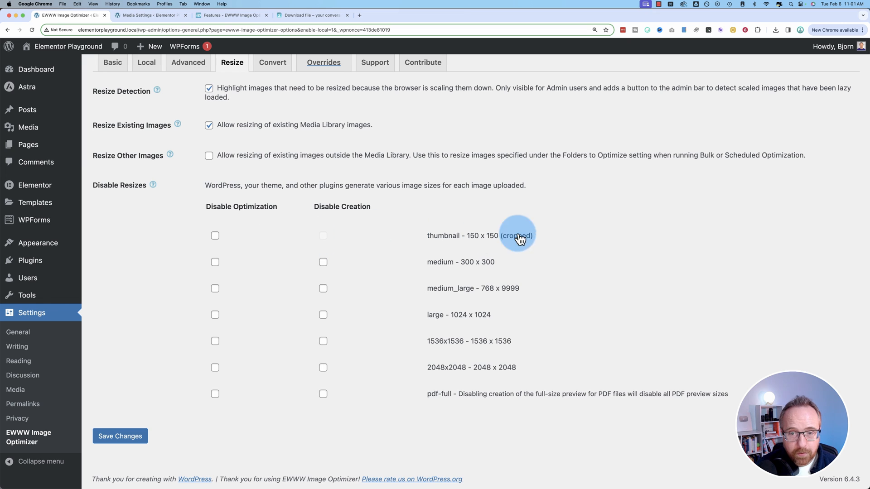
Step: Select Disable Optimization for the 150 x 150 thumbnail size and deselect it again
left_click(214, 237)
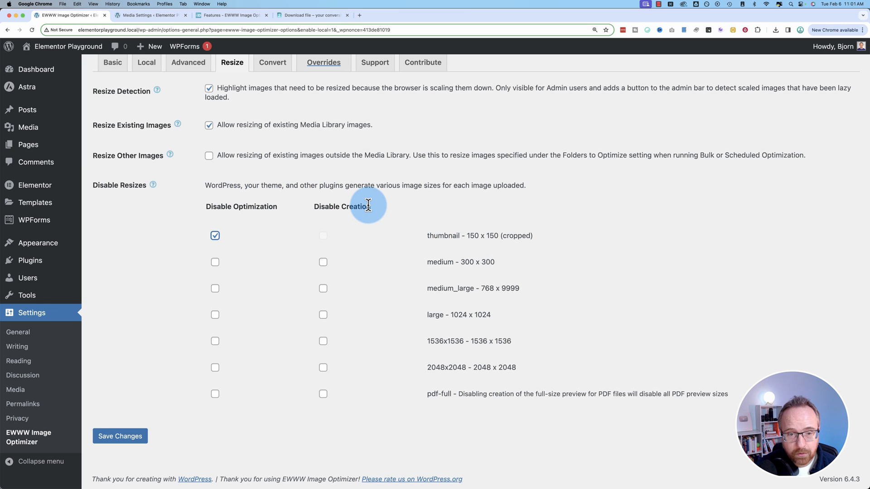
left_click(214, 236)
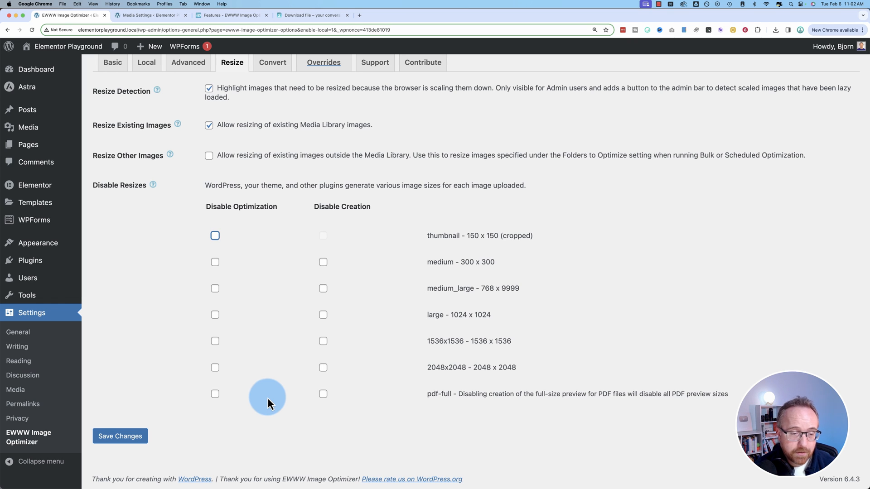
left_click(343, 322)
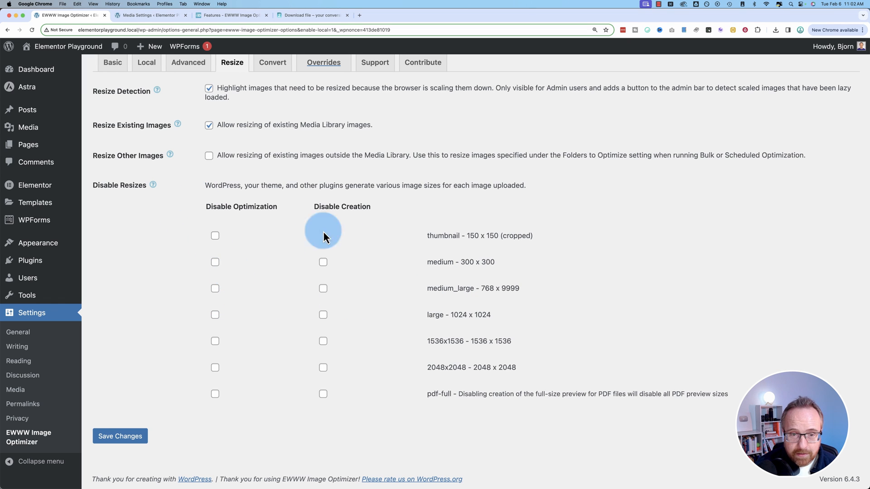
Step: Save the Resize settings and open the Convert settings
left_click(125, 437)
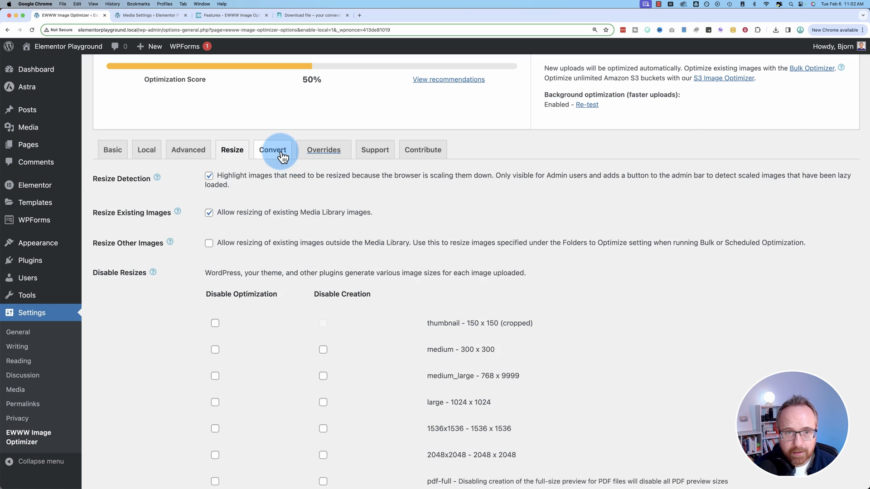
left_click(279, 152)
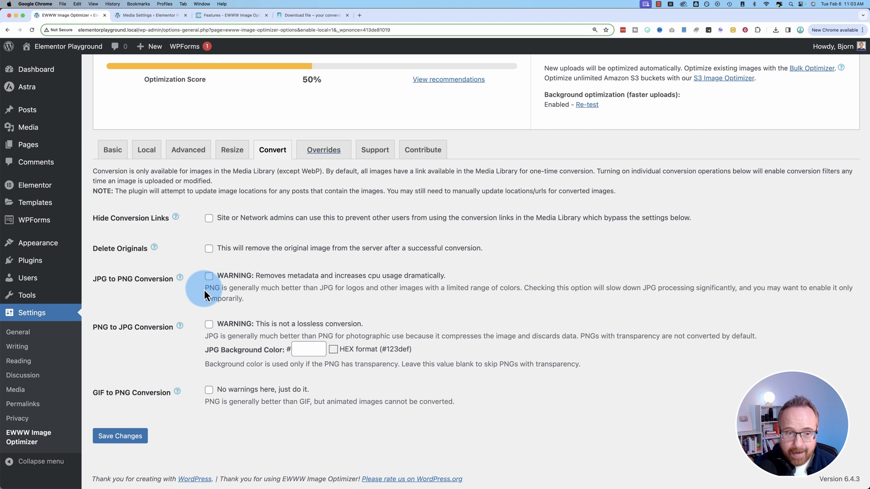
Step: Read the JPG, PNG and GIF conversion descriptions, leave the options disabled, and save the Convert settings
left_click_drag(205, 288, 401, 407)
left_click(349, 422)
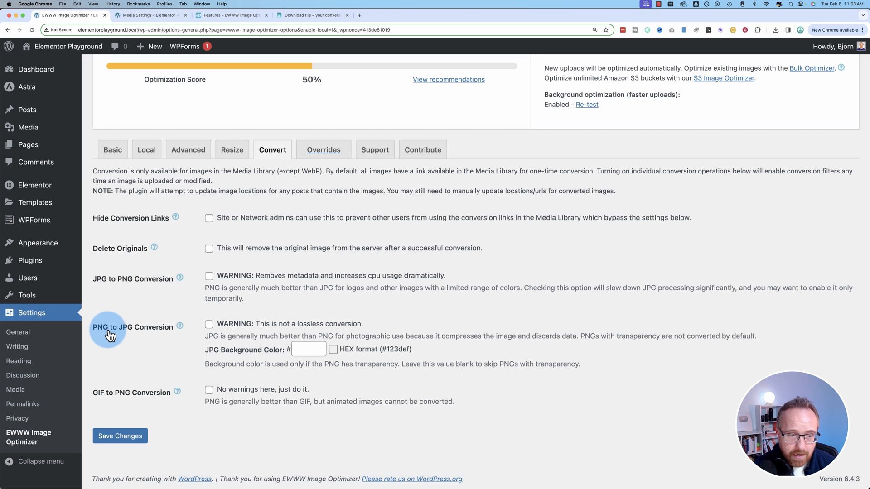
left_click(309, 349)
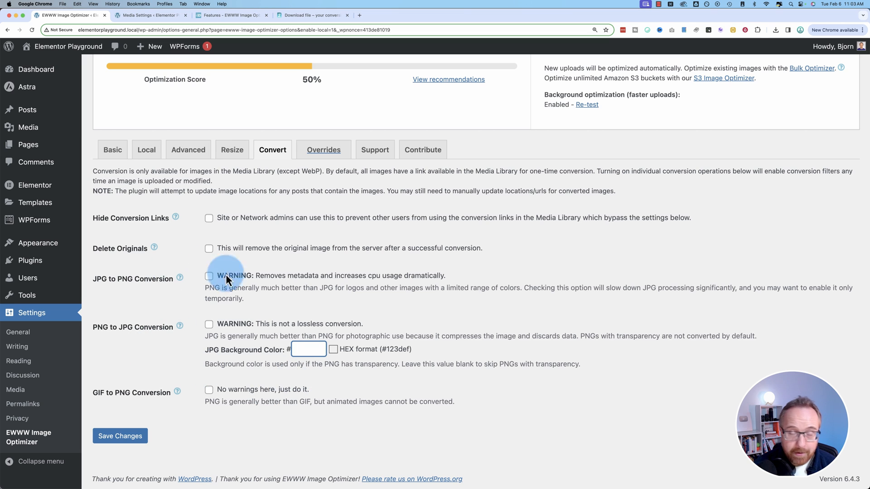
left_click(135, 443)
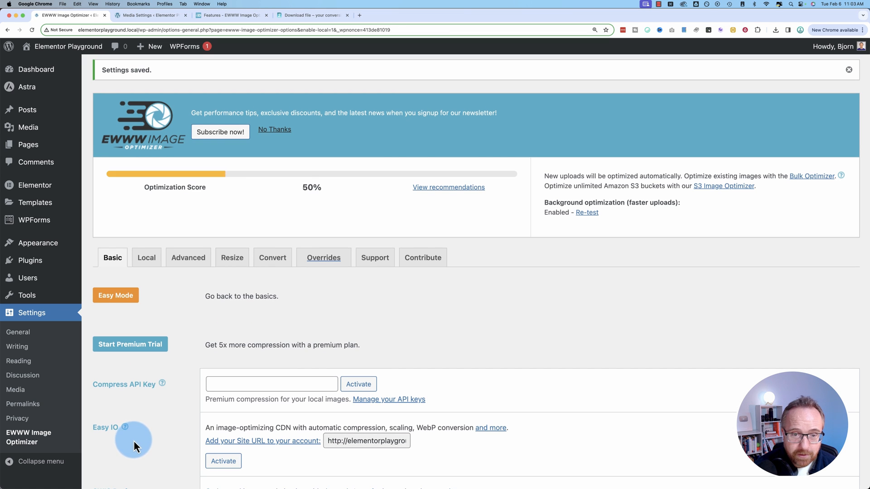
Step: Reopen the Convert settings and check the saved conversion options
scroll(150, 436, "down", 2)
left_click(272, 172)
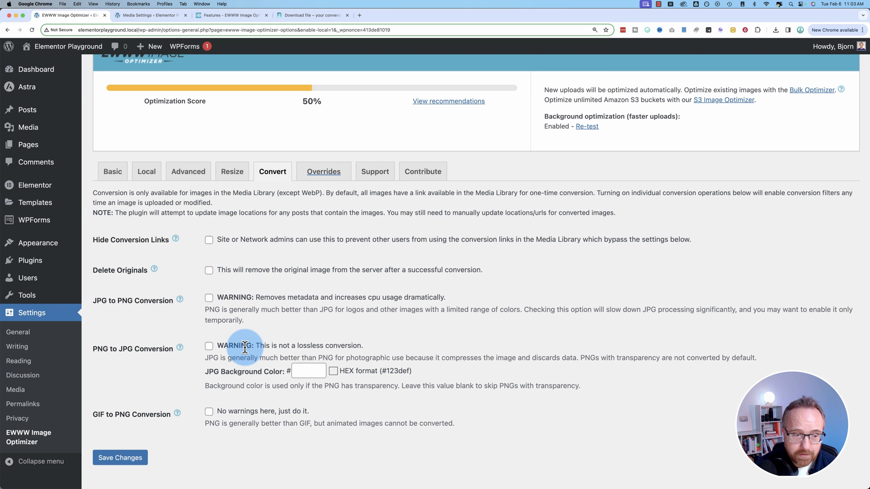
scroll(162, 393, "up", 1)
scroll(163, 393, "down", 2)
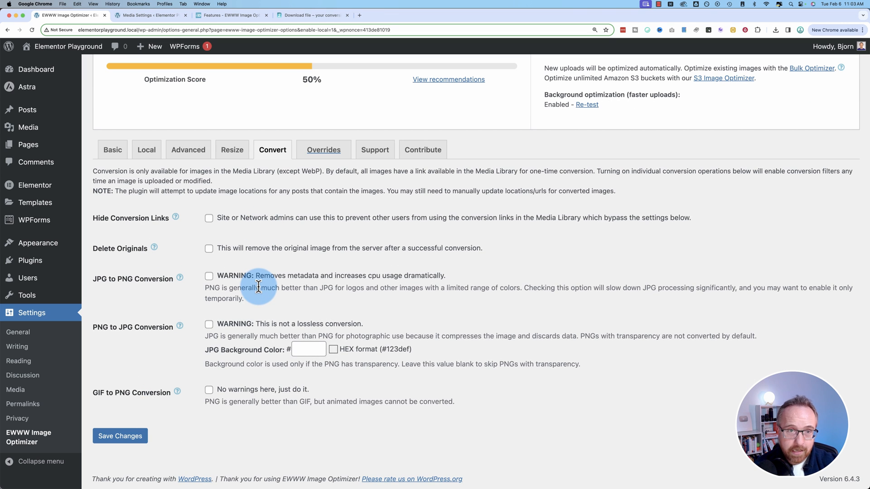
Step: Return to the Resize settings by way of Basic and Advanced and reread the Resize Detection description
left_click(114, 151)
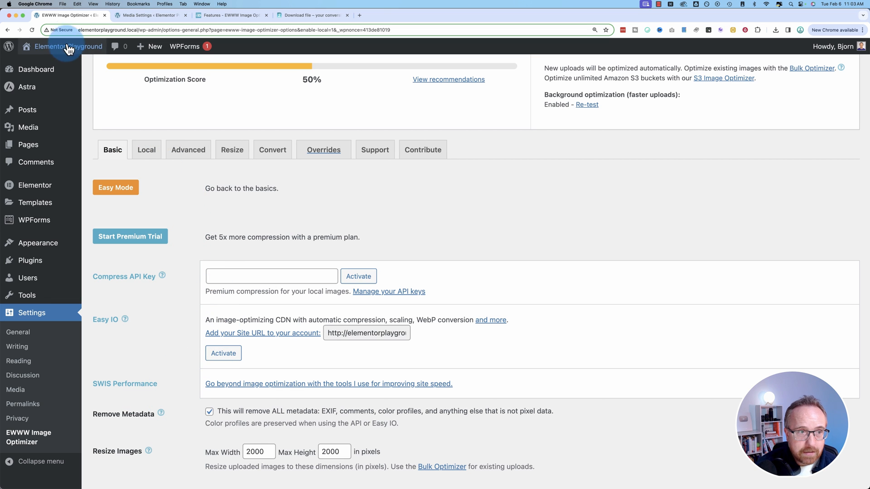
left_click(186, 152)
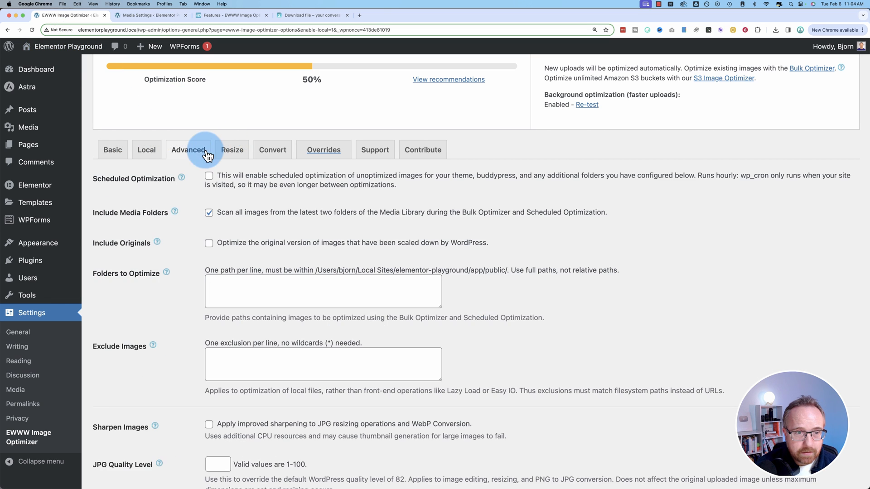
left_click(235, 155)
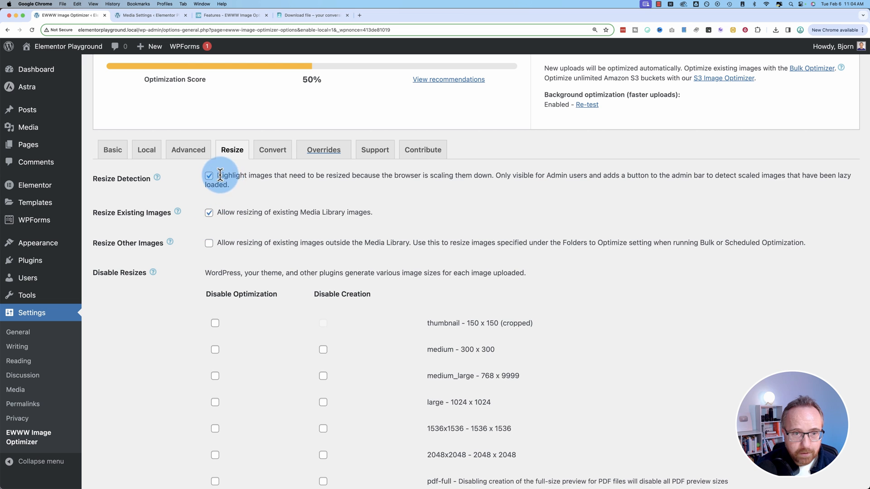
left_click_drag(222, 176, 252, 191)
Step: Open the live site in a new tab and check the home page images for scaling highlights
mouse_move(59, 49)
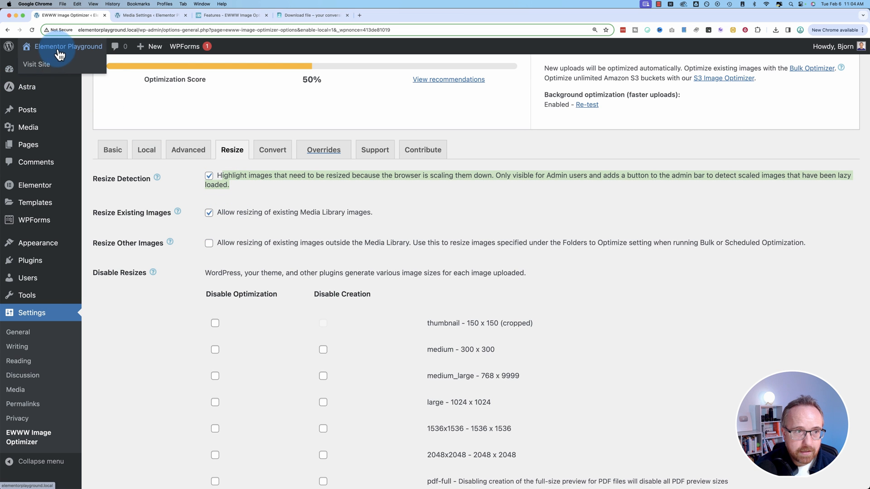
left_click(51, 68, "super")
left_click(142, 17)
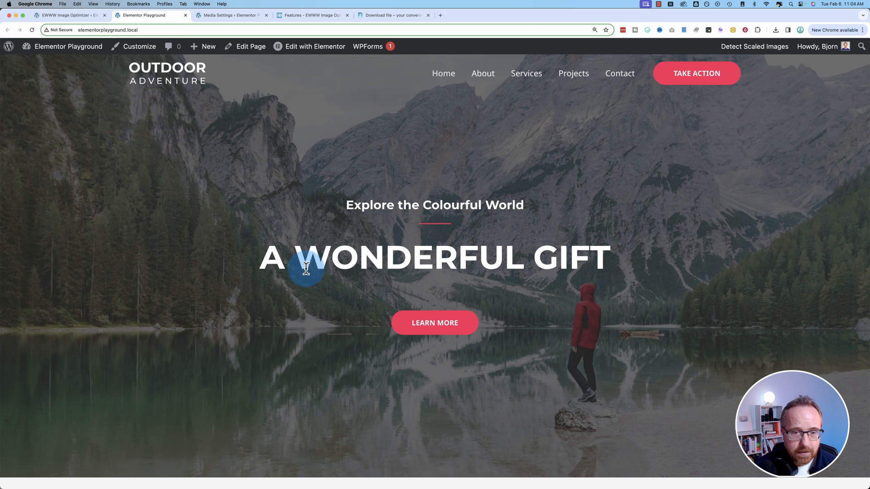
scroll(279, 268, "down", 15)
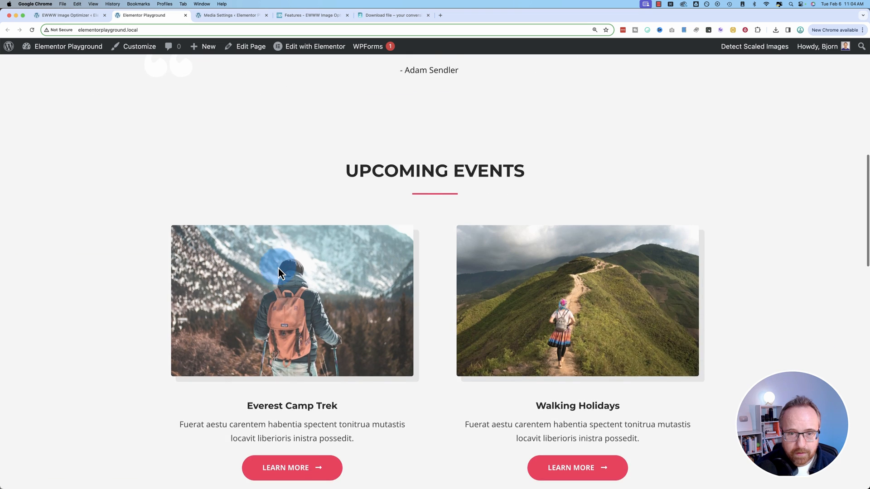
scroll(399, 279, "down", 10)
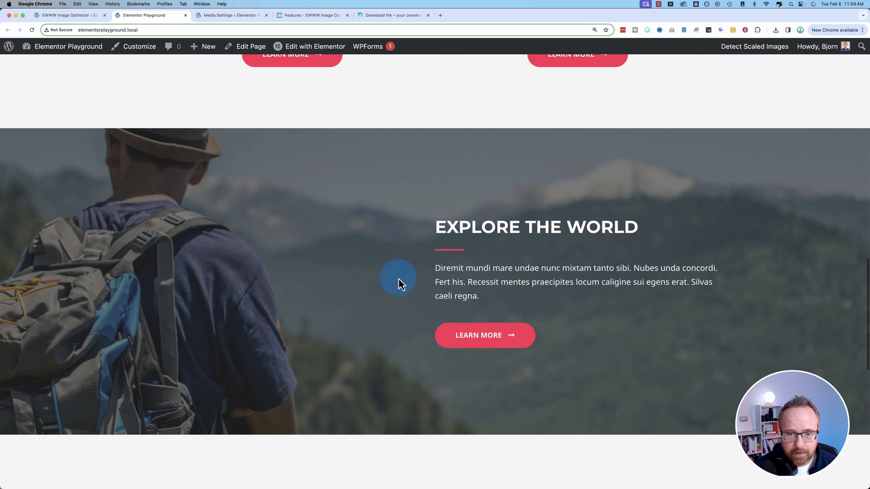
scroll(399, 278, "down", 5)
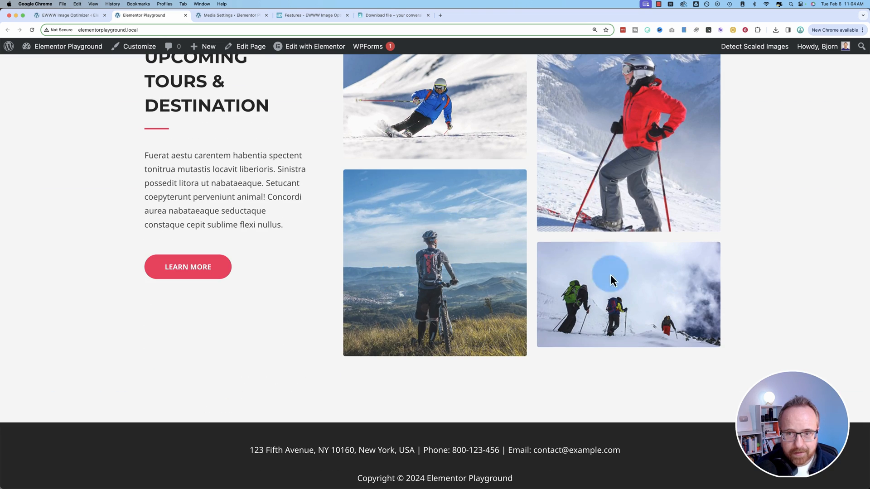
scroll(507, 313, "up", 1)
left_click_drag(869, 165, 869, 166)
Step: Inspect the home page in the developer tools' responsive device view and widen the viewport to 437 pixels
right_click(331, 129)
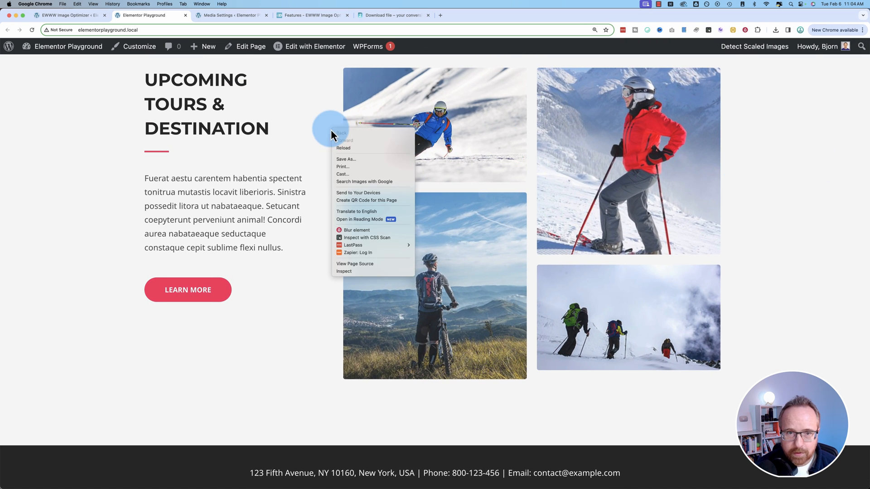
left_click(363, 271)
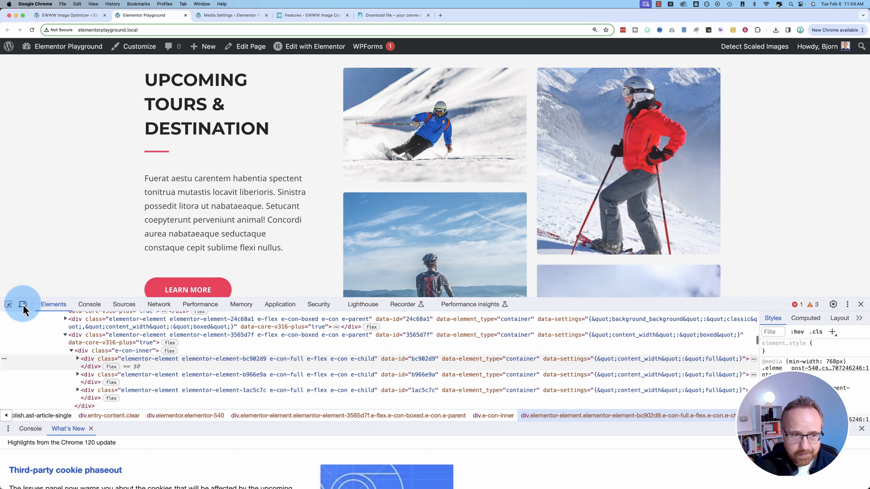
left_click(23, 306)
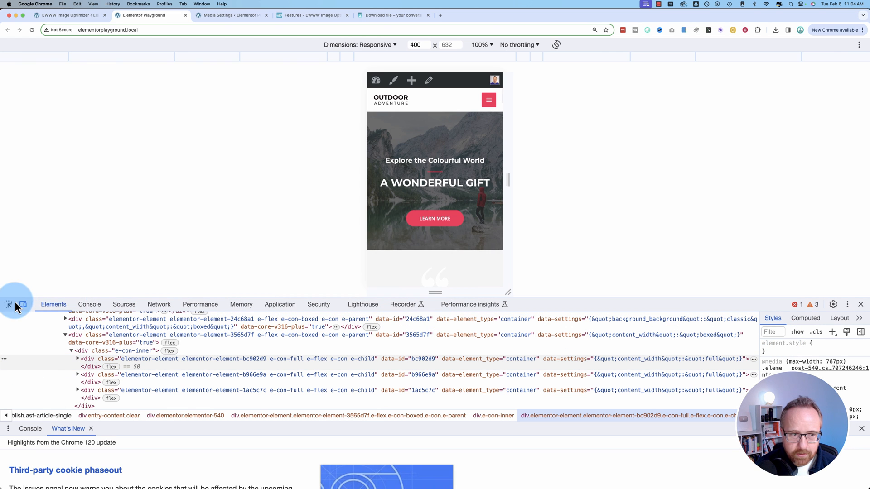
scroll(408, 243, "down", 15)
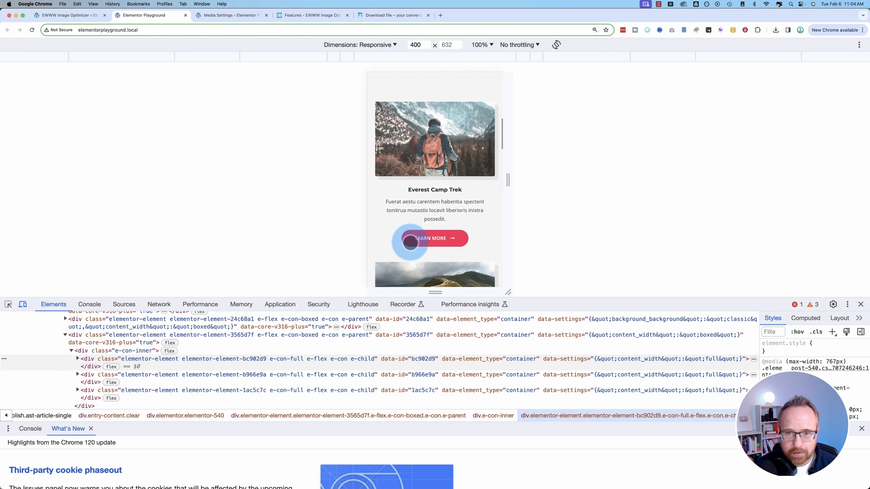
mouse_move(508, 180)
left_mouse_down()
mouse_move(475, 179)
mouse_move(514, 181)
left_mouse_up()
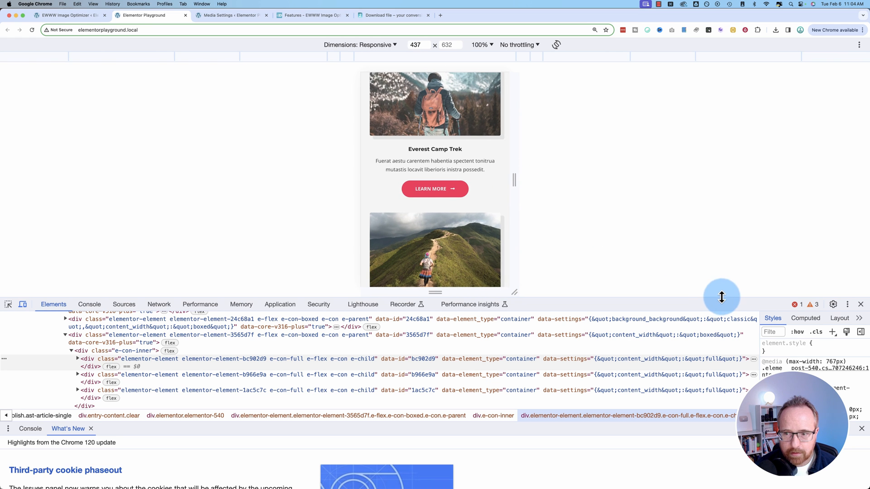
Step: Enlarge the responsive preview to a width of 2077 pixels, check the event images, and close the developer tools
left_click_drag(722, 297, 559, 284)
left_click_drag(520, 234, 795, 230)
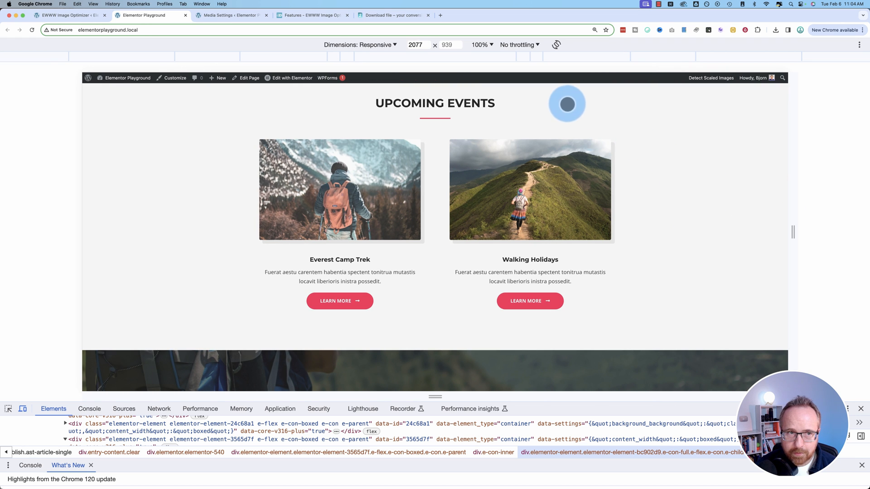
left_click(861, 409)
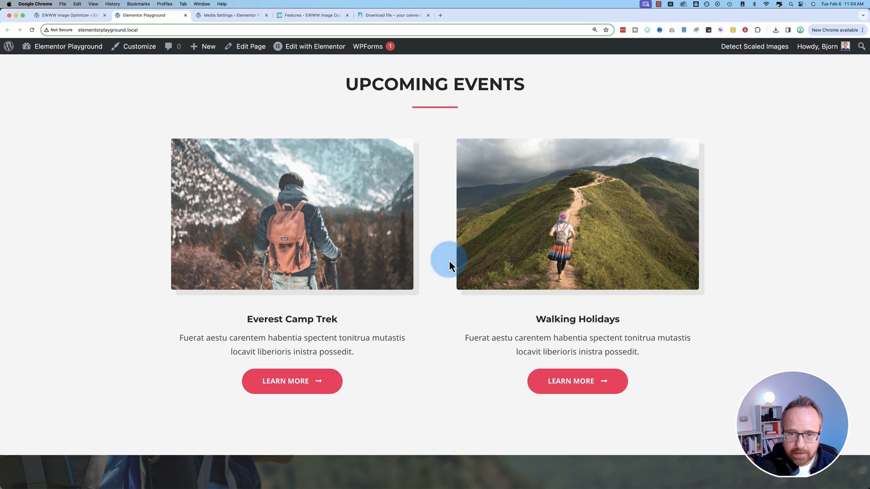
Step: Go back to the EWWW Resize settings and reread the note about the admin bar button for scaled images
left_click(88, 18)
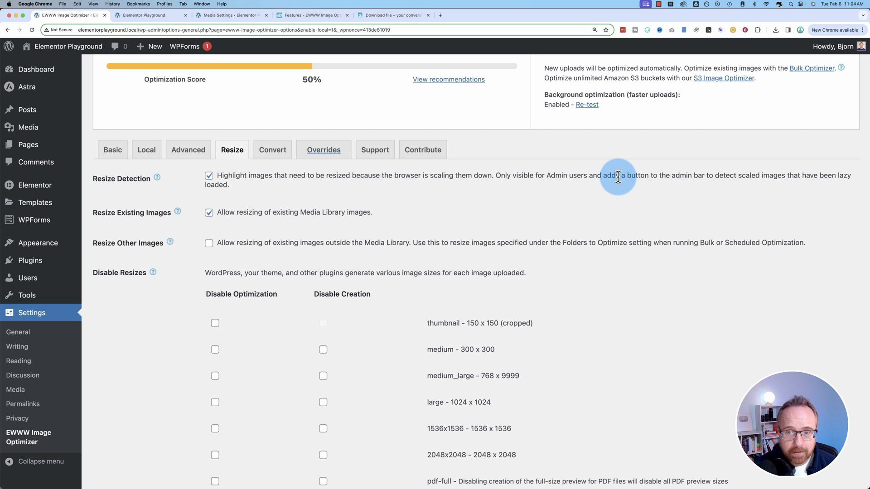
left_click_drag(618, 176, 740, 175)
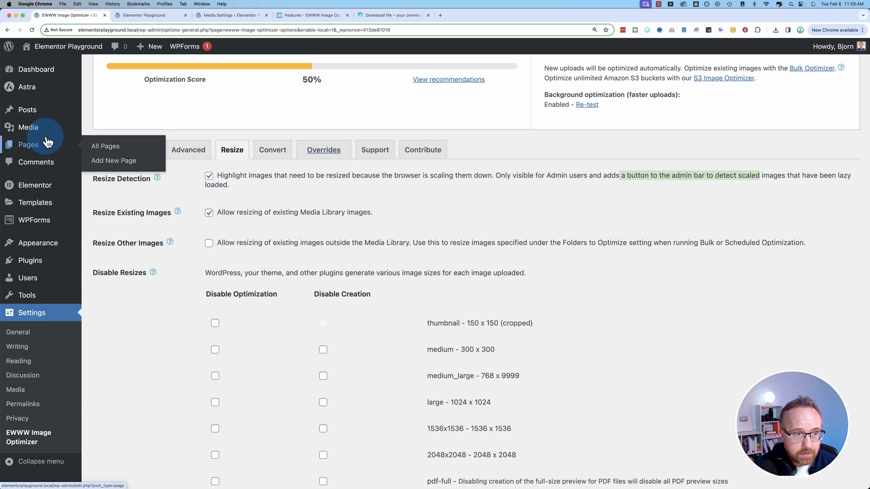
Step: Show the Media Library in list mode and examine the Image Optimizer details of outdoor-image-03
mouse_move(37, 133)
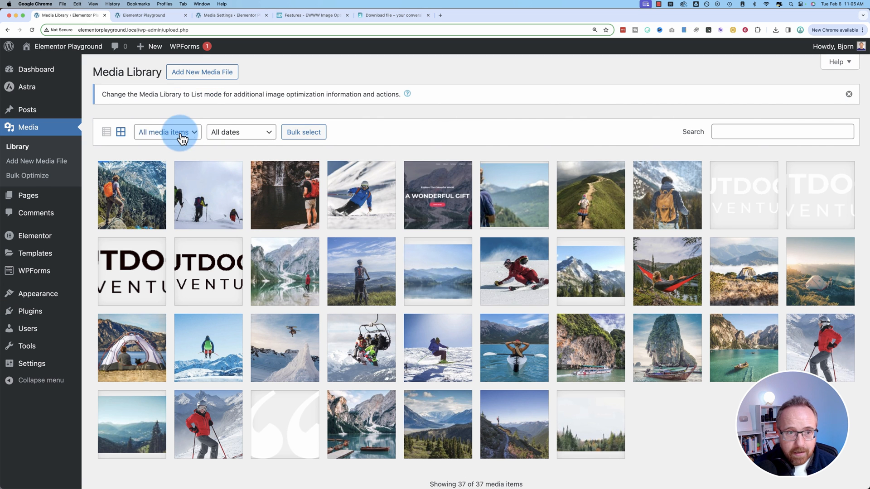
left_click(108, 138)
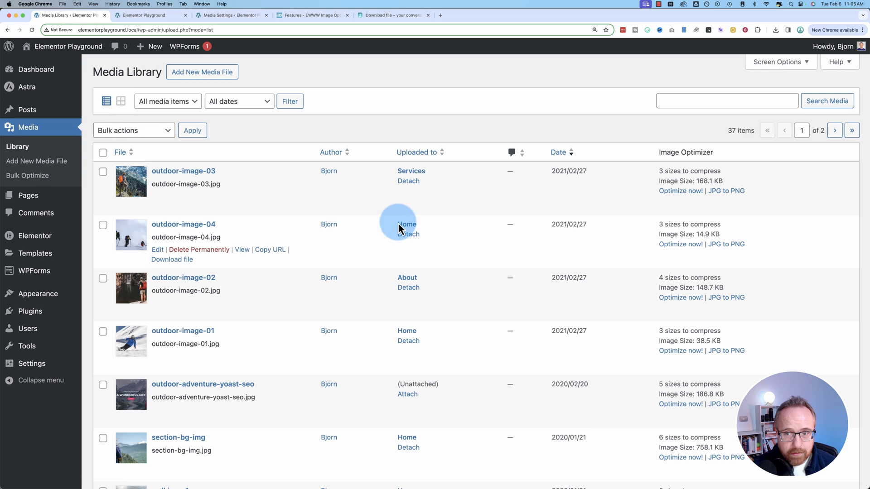
left_click_drag(650, 179, 767, 283)
left_click(684, 175)
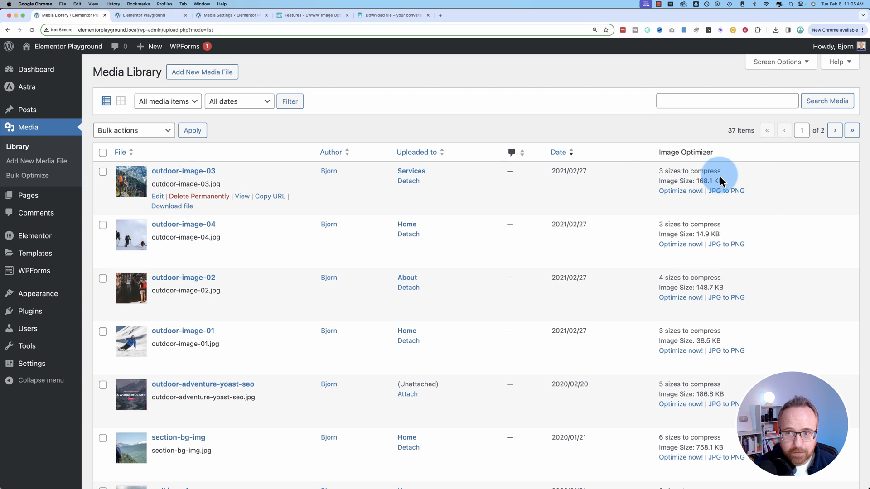
left_click_drag(696, 181, 745, 186)
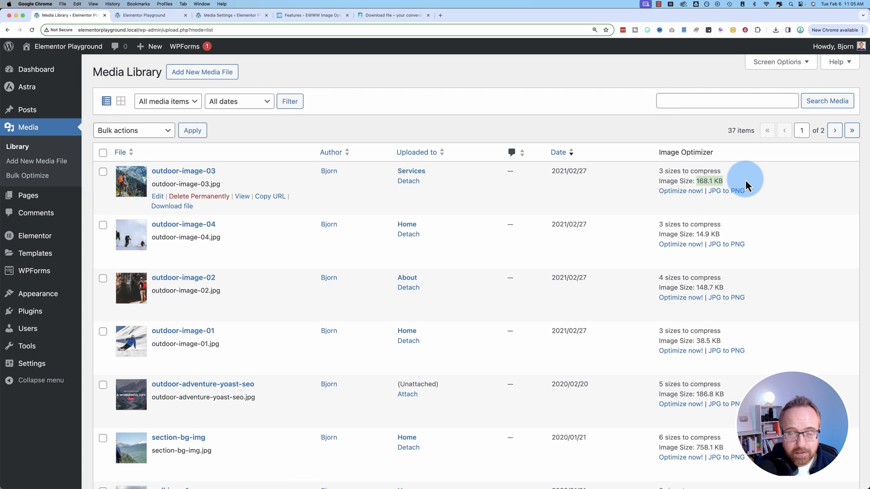
Step: Optimize outdoor-image-03 and review its savings for each compressed size
left_click(674, 191)
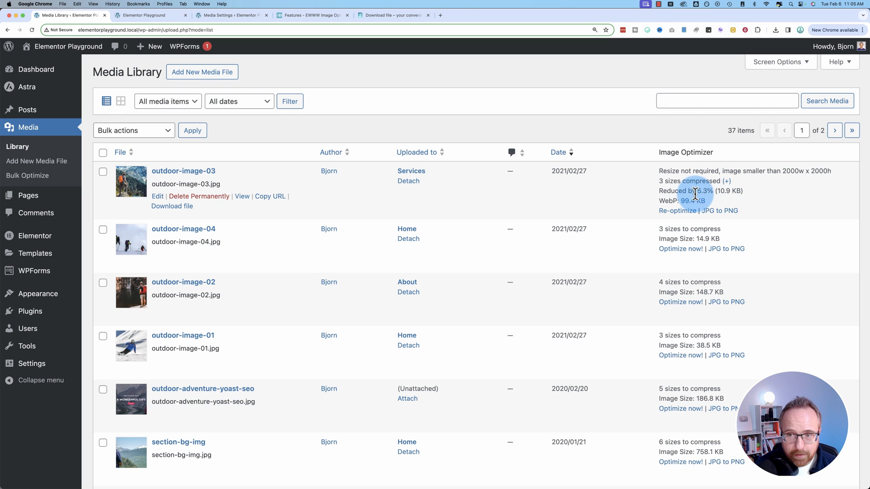
left_click_drag(697, 191, 711, 190)
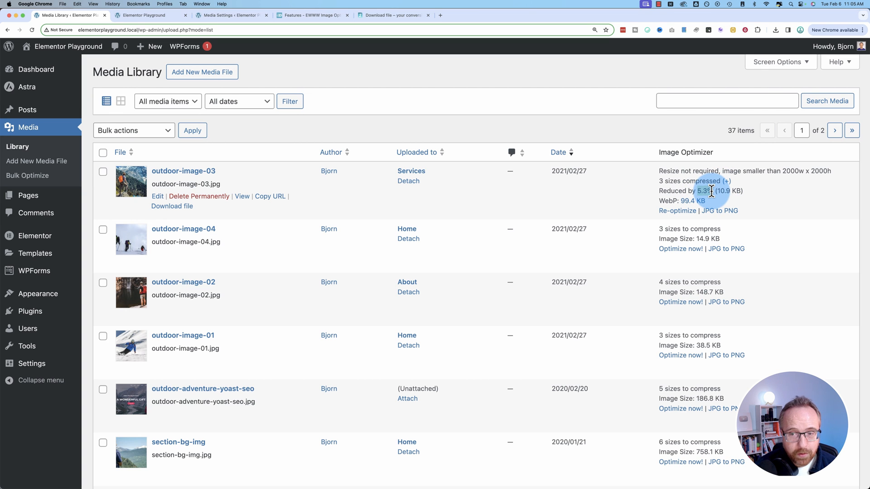
left_click(727, 181)
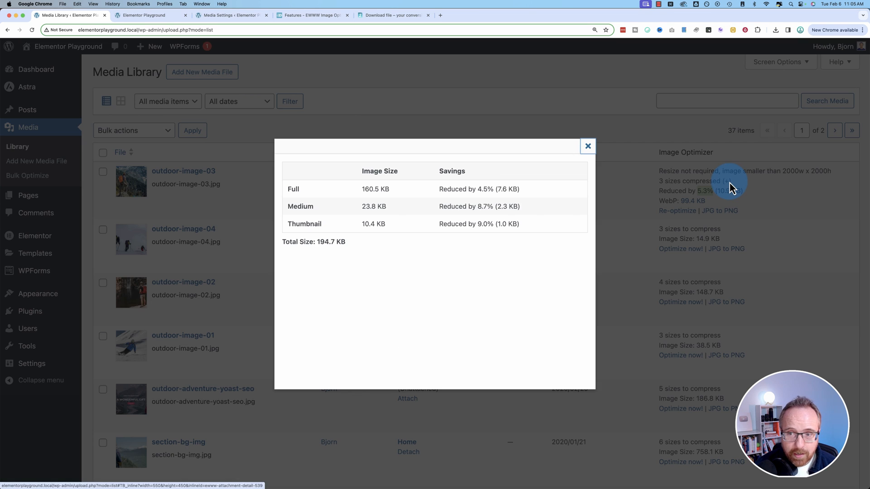
left_click(588, 146)
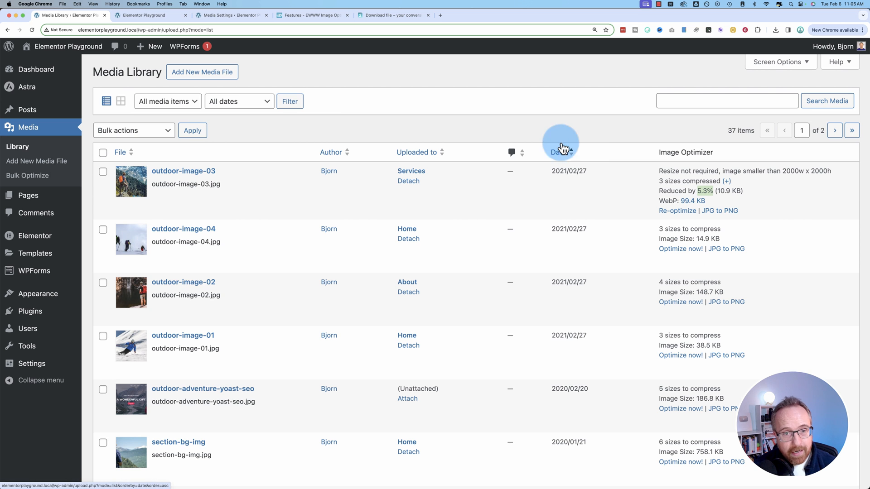
Step: Upload the Pexels mountain lake JPG as a new media file and return to the Media Library
left_click(208, 74)
left_click_drag(404, 374, 372, 183)
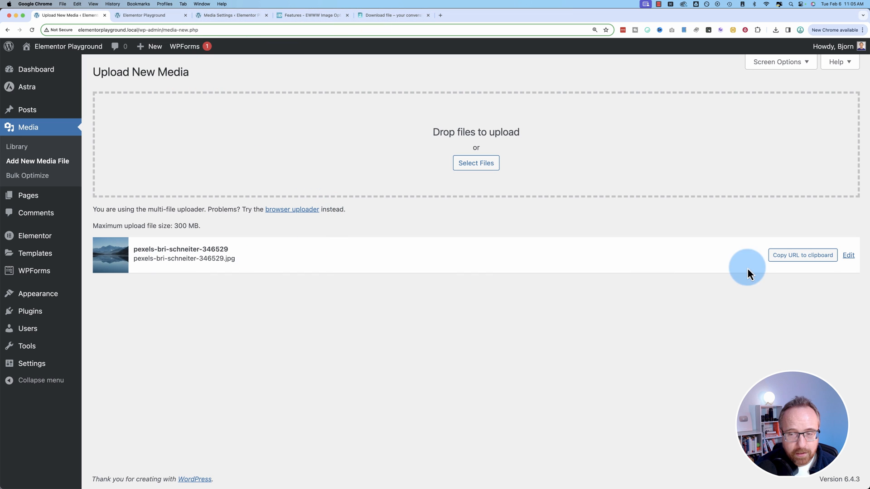
left_click(22, 159)
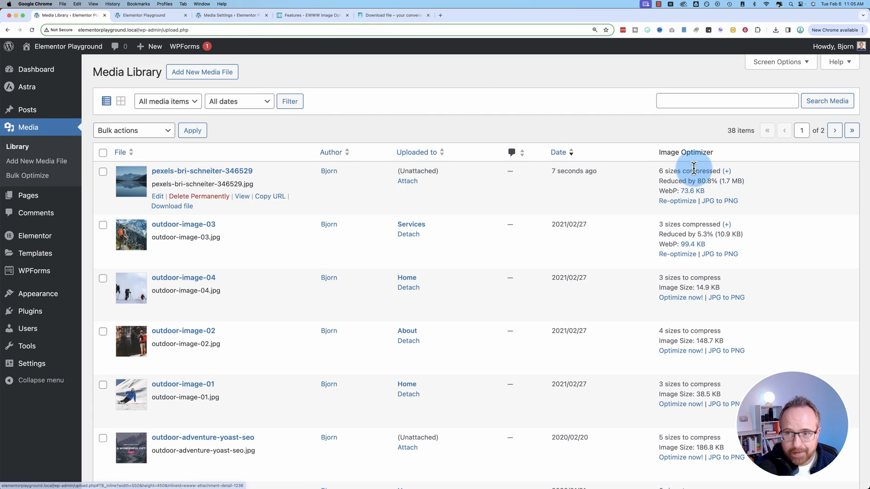
Step: Open the compression details of the newly uploaded lake photo and examine the savings for each image size
left_click_drag(656, 171, 719, 171)
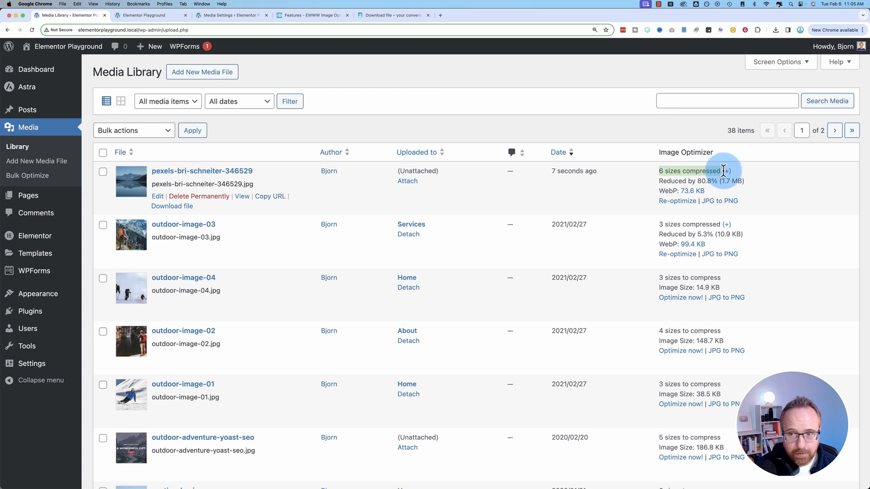
left_click(726, 170)
left_click_drag(304, 189, 392, 301)
left_click(439, 297)
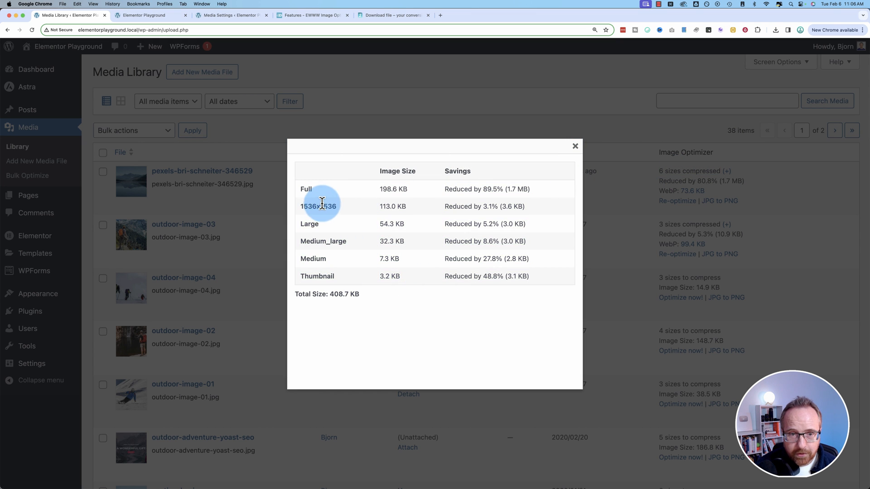
left_click_drag(300, 189, 466, 276)
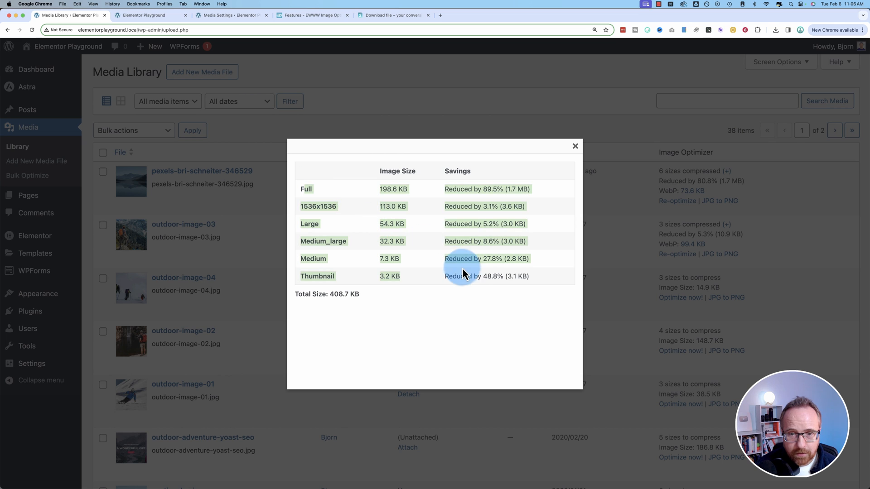
Step: Compare the lake photo's Full-size savings with those of its smaller sizes and close the compression details
left_click(305, 189)
double_click(304, 189)
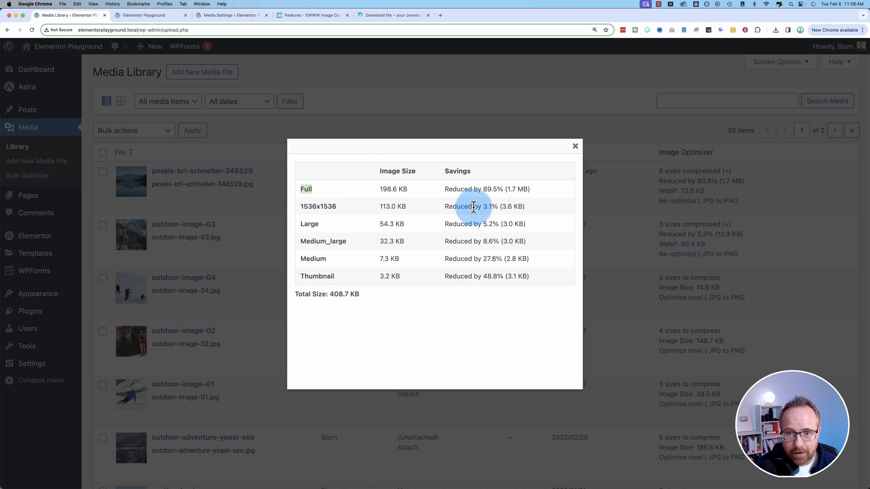
left_click_drag(542, 279, 301, 213)
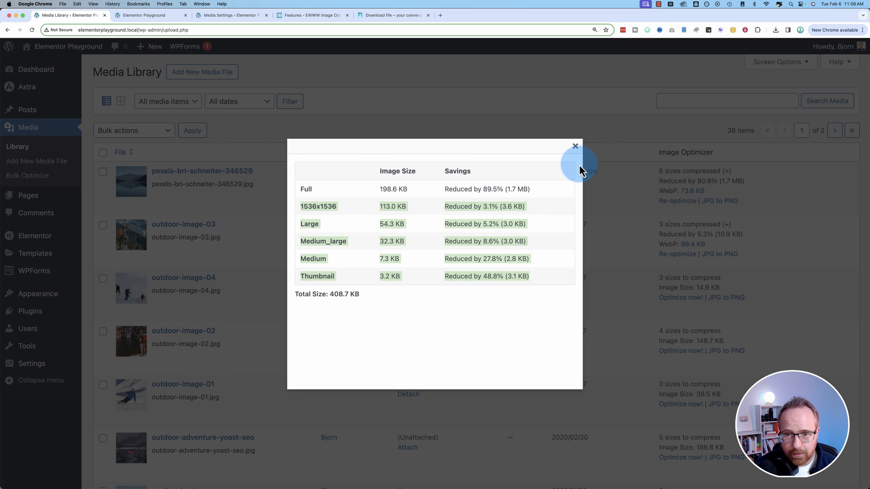
left_click(575, 147)
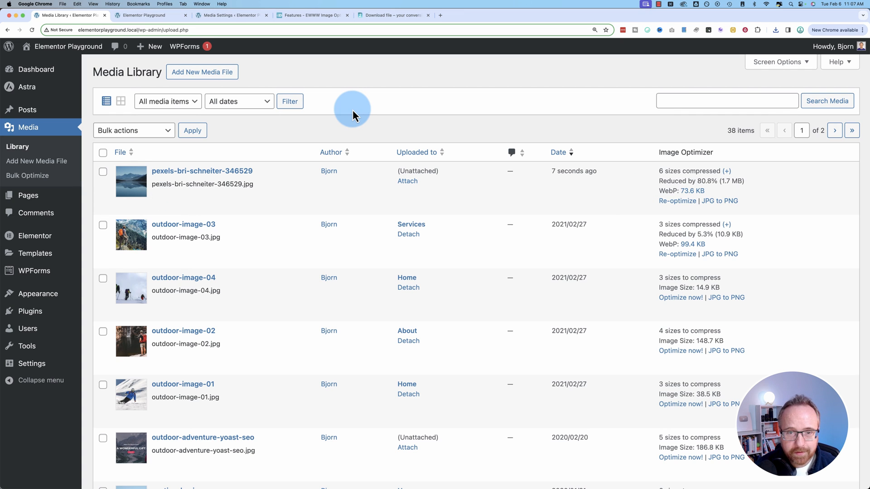
Step: Open the new media upload page and check the rice paddy photo's original dimensions in its Pexels photo details
left_click(198, 78)
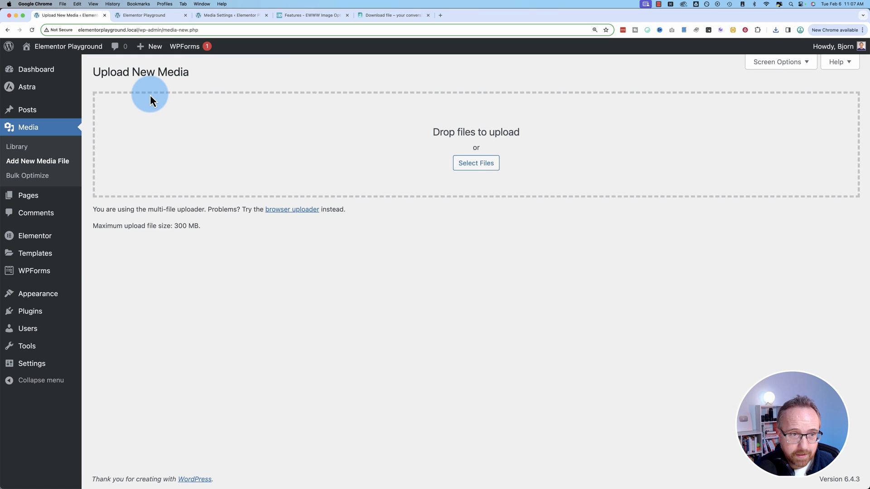
key("super+Tab")
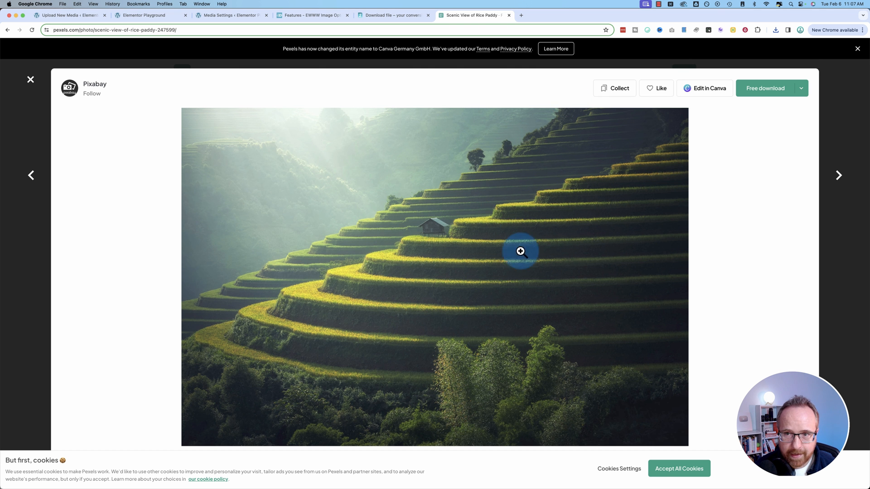
scroll(601, 283, "down", 1)
scroll(603, 294, "down", 5)
left_click(745, 318)
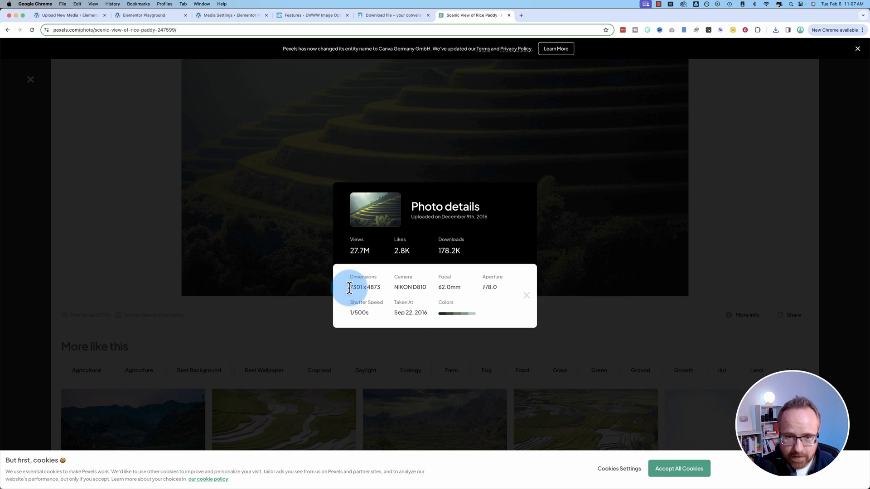
left_click_drag(370, 287, 399, 305)
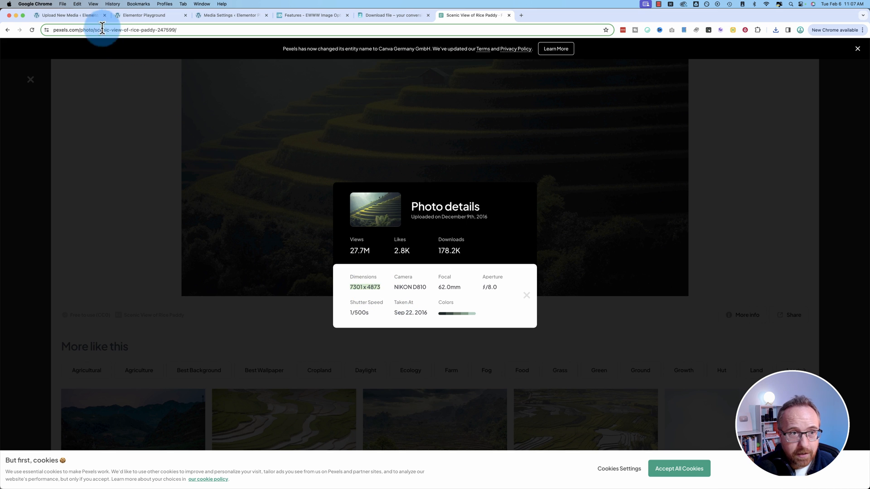
Step: Upload pexels-pixabay-247599.jpg in WordPress and open its compression details from the Media Library
left_click(81, 18)
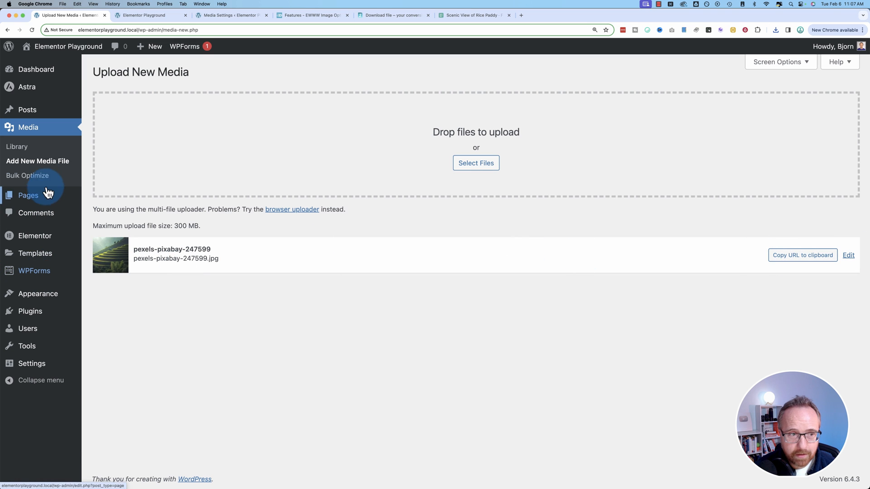
left_click(30, 151)
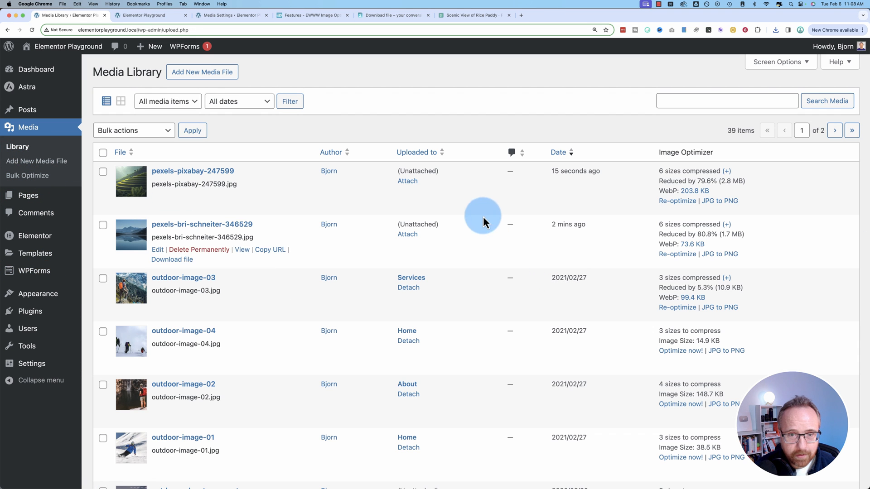
left_click(727, 171)
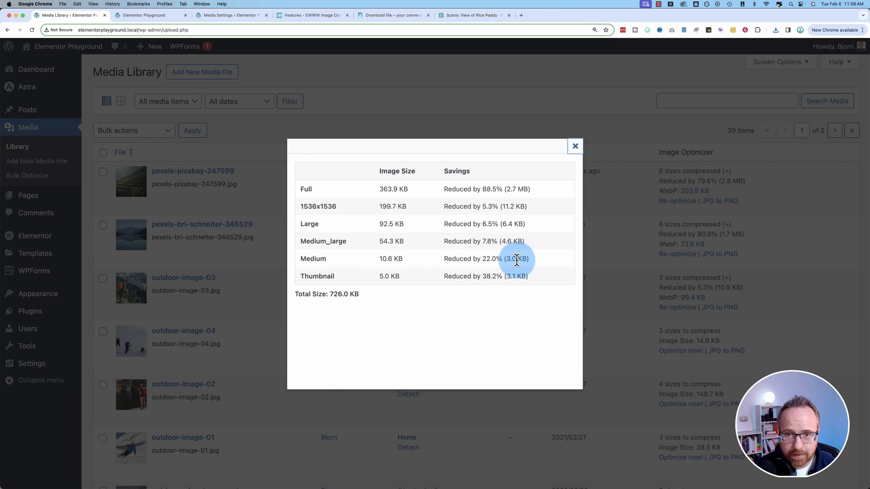
Step: Examine the rice paddy image's Full-size savings and compare them with the original photo's dimensions on Pexels
left_click_drag(300, 189, 531, 187)
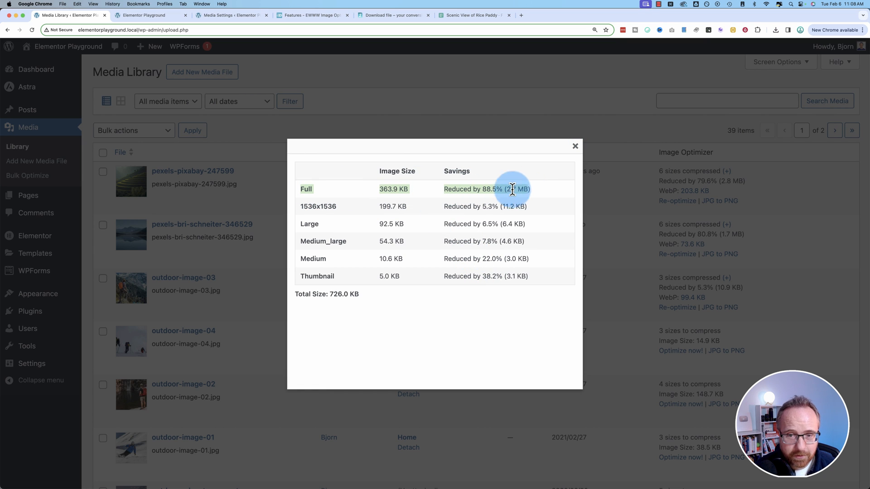
left_click(489, 190)
left_click_drag(509, 189, 444, 194)
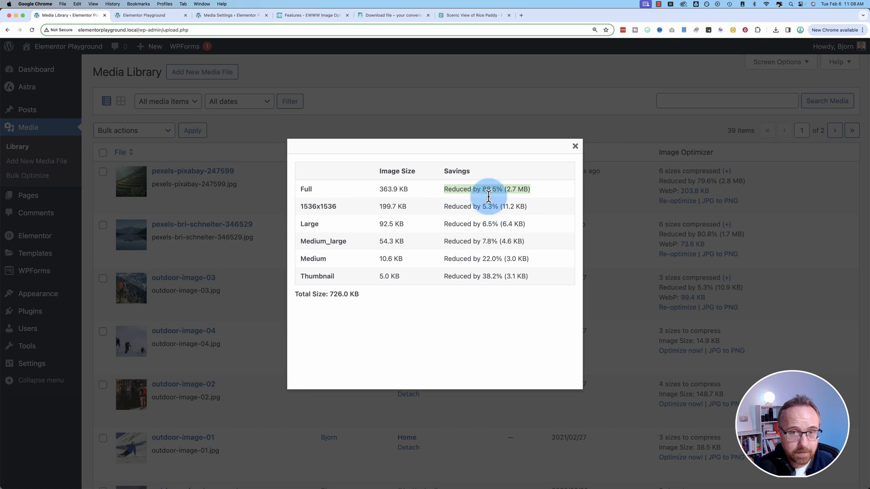
left_click(474, 16)
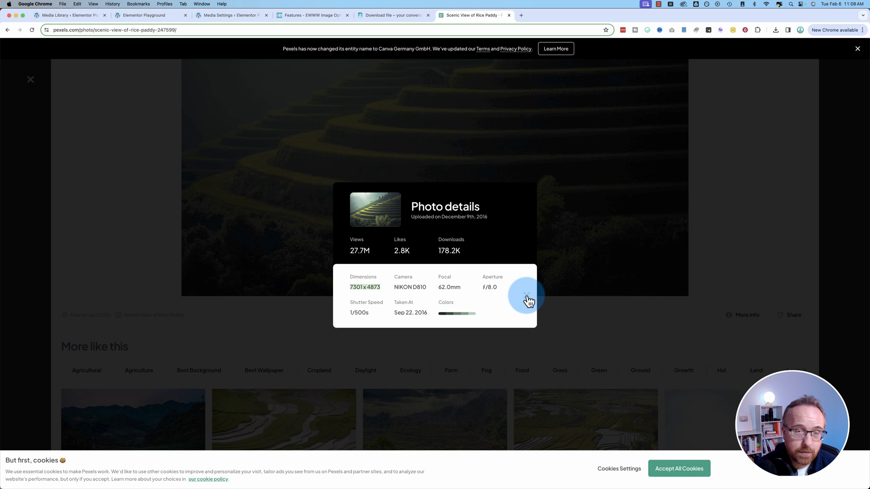
left_click(58, 15)
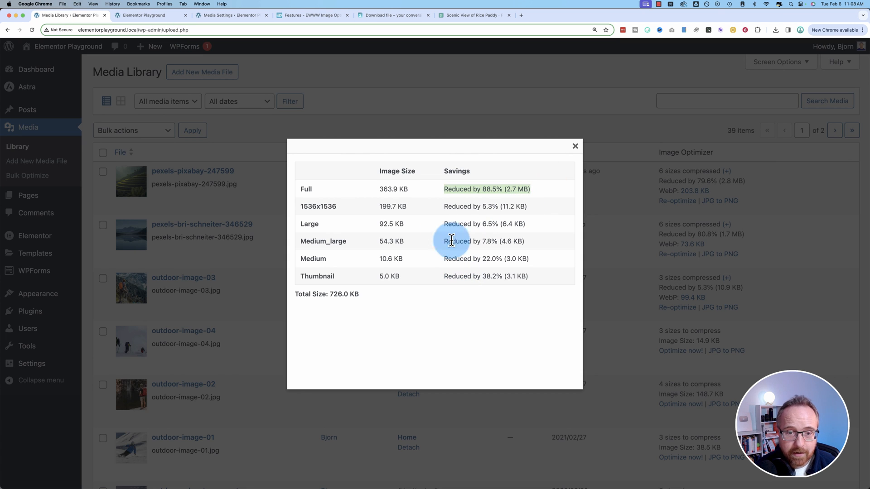
Step: Compare the rice paddy image's Full-size reduction with the savings for its smaller sizes and close the details
left_click_drag(445, 206, 535, 287)
left_click_drag(482, 206, 500, 209)
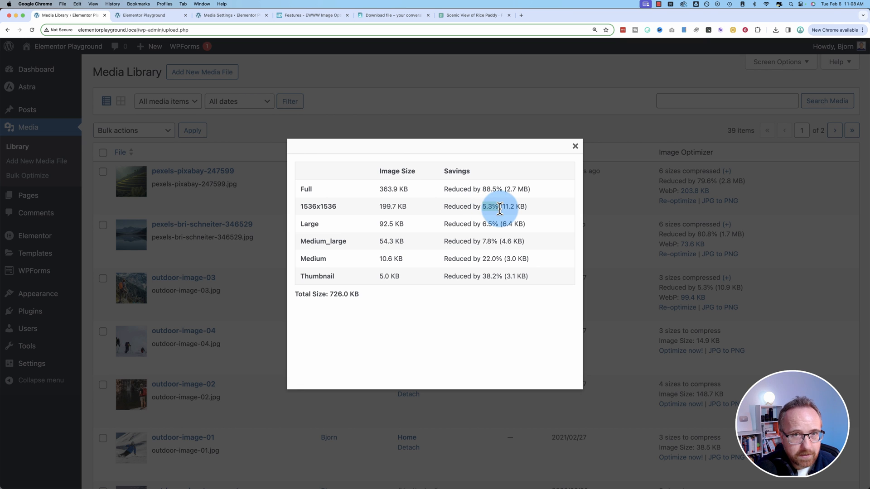
left_click(326, 193)
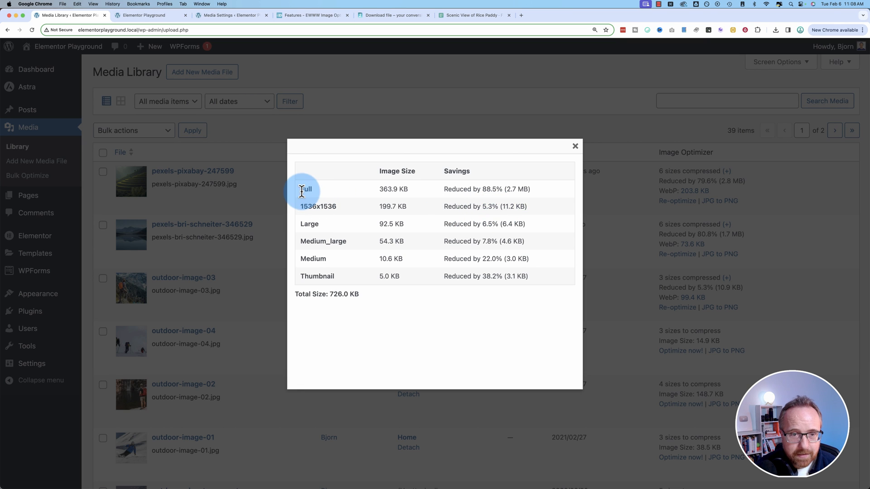
left_click_drag(302, 191, 520, 185)
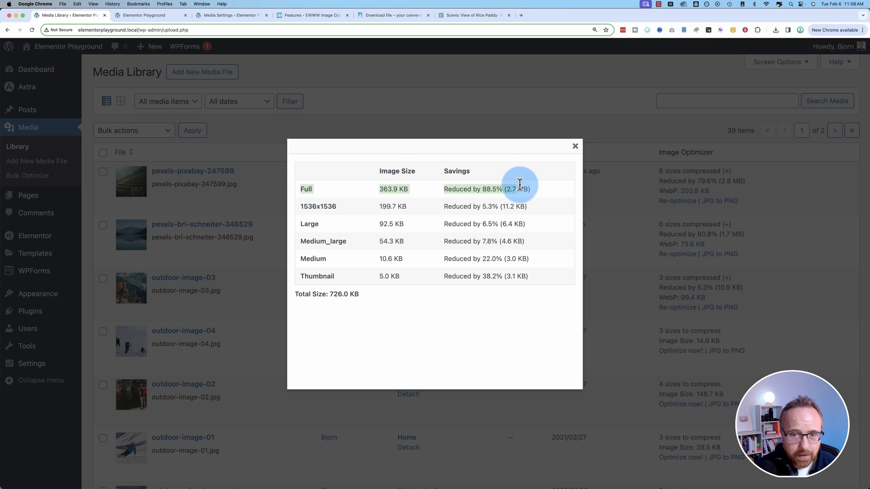
left_click(545, 189)
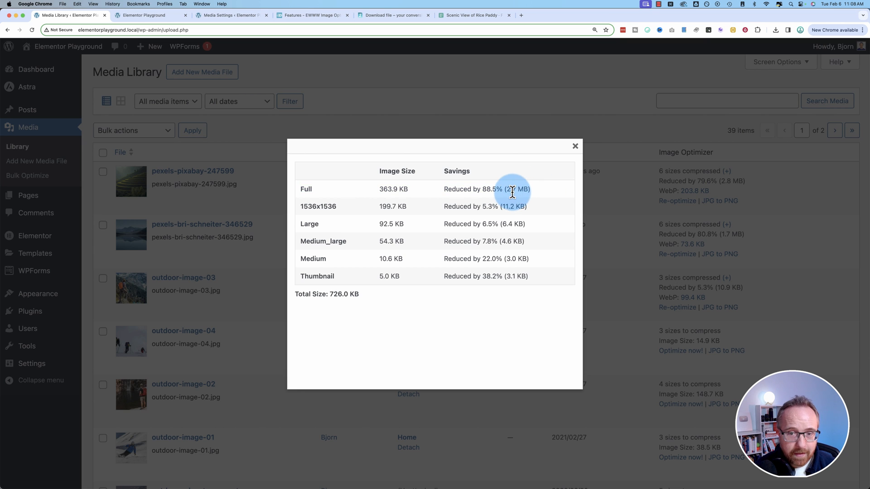
left_click(389, 205)
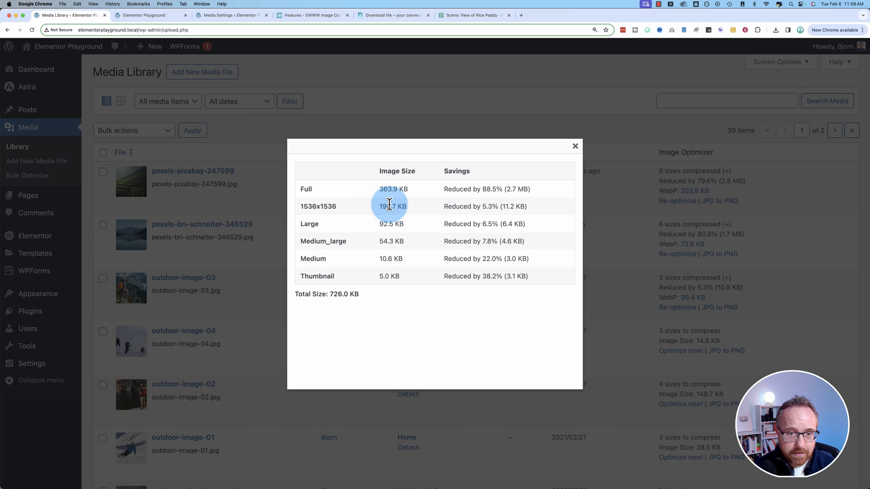
left_click(329, 213)
left_click_drag(302, 208, 361, 285)
left_click(405, 282)
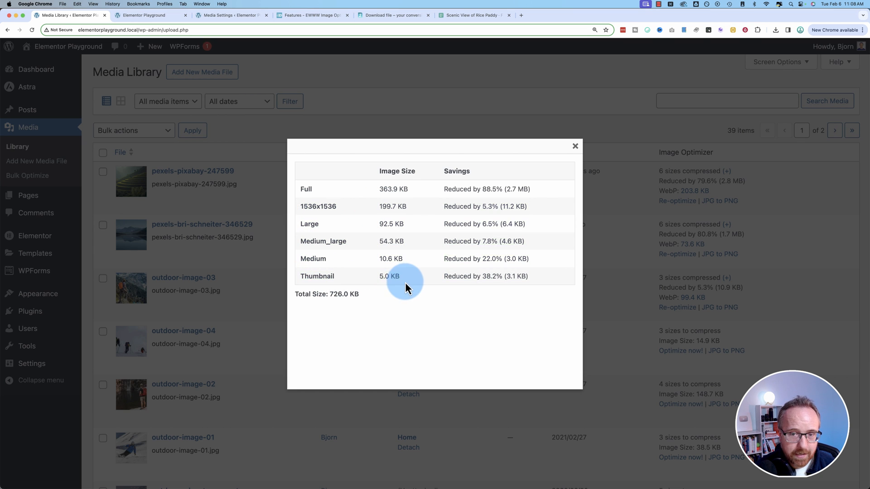
left_click_drag(482, 189, 482, 206)
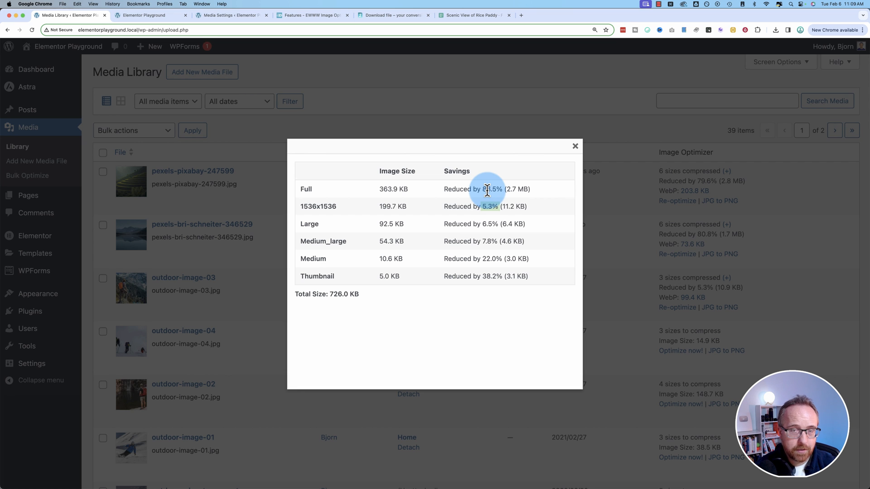
left_click(575, 146)
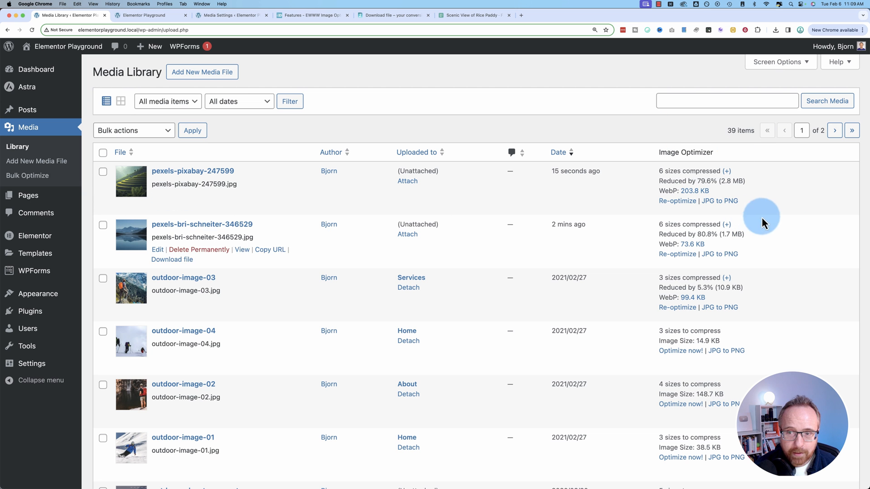
Step: Open Bulk Optimize and scan the site for images that still need optimizing
mouse_move(198, 208)
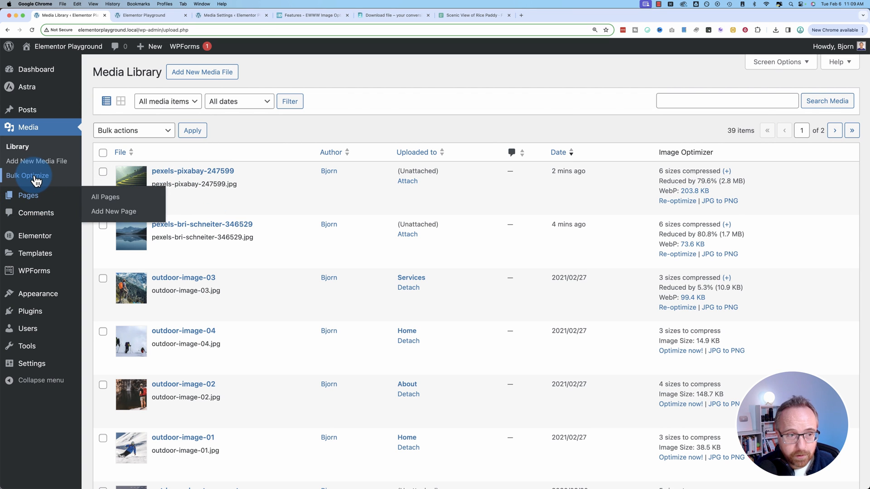
left_click(36, 180)
left_click(172, 172)
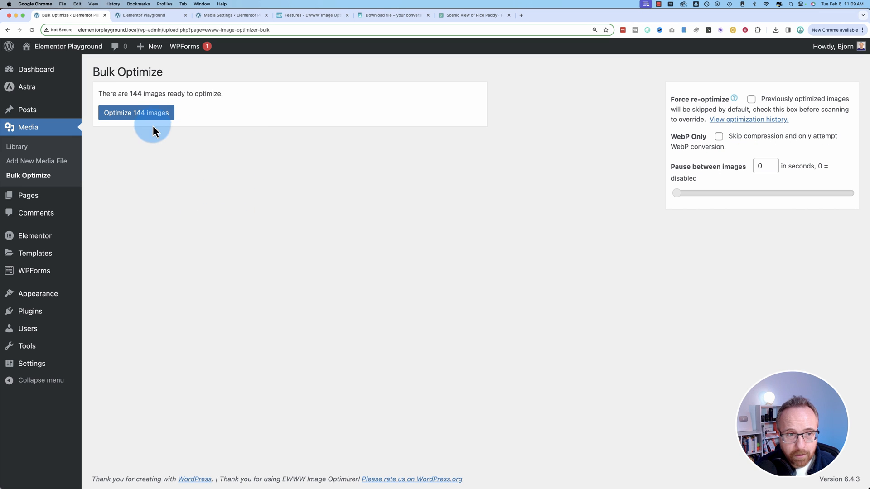
left_click_drag(105, 95, 283, 96)
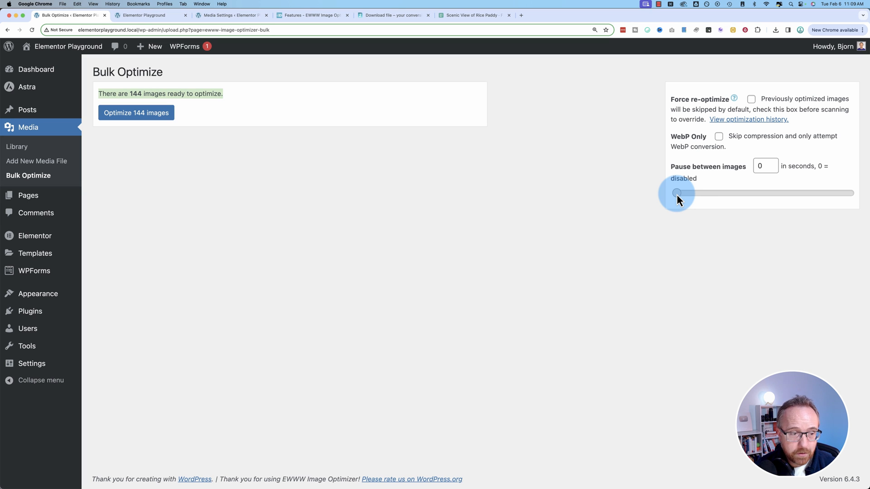
Step: Set the pause between images to 0 seconds and start bulk optimizing all 144 scanned images
left_click_drag(676, 194, 856, 194)
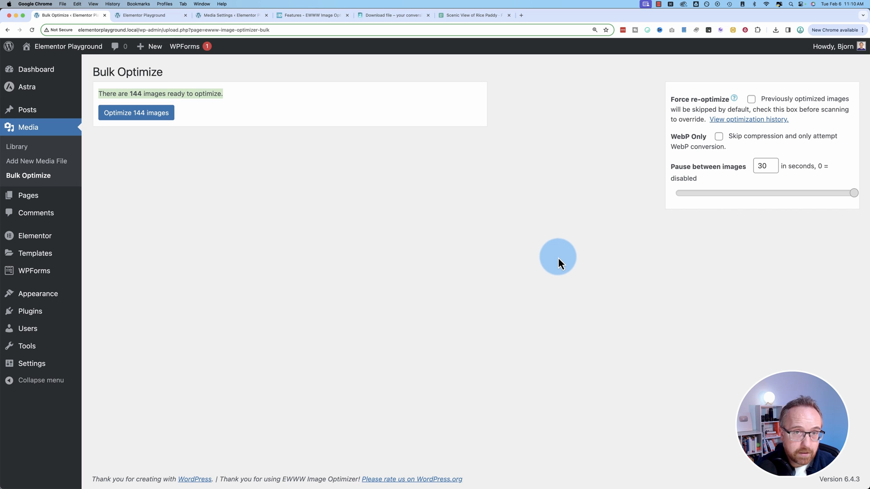
left_click(679, 194)
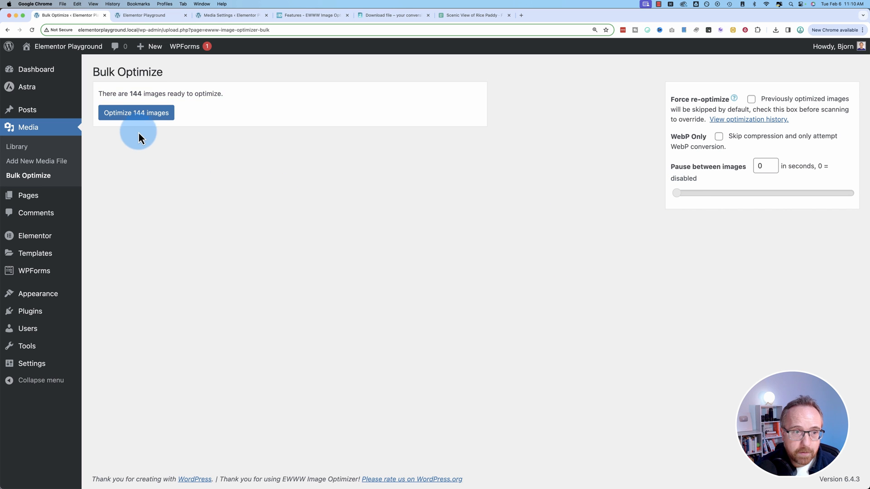
left_click(132, 116)
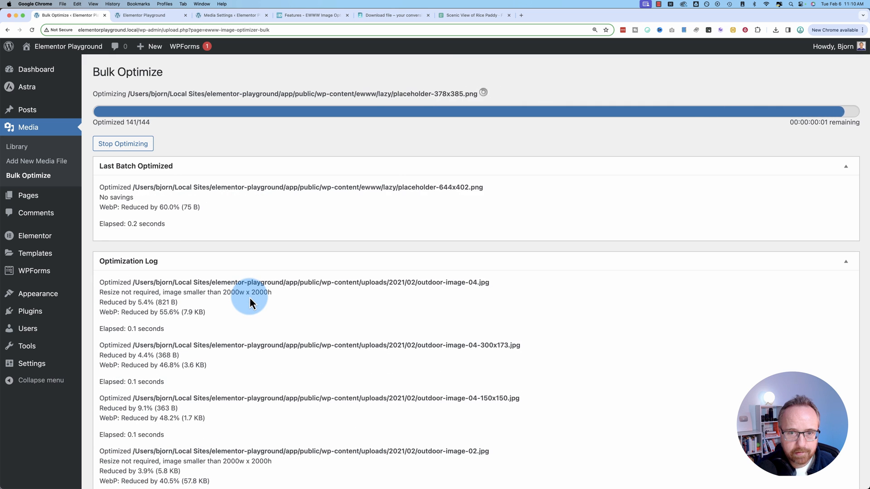
Step: Review the bulk run's Optimization Log for compression and WebP savings, and examine the free-trial offer shown on completion
scroll(323, 258, "down", 15)
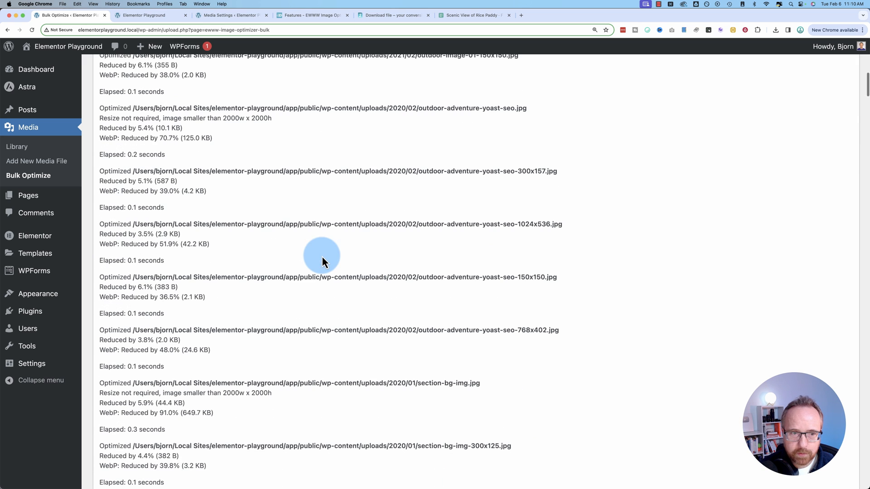
left_click_drag(219, 196, 95, 177)
scroll(140, 254, "down", 20)
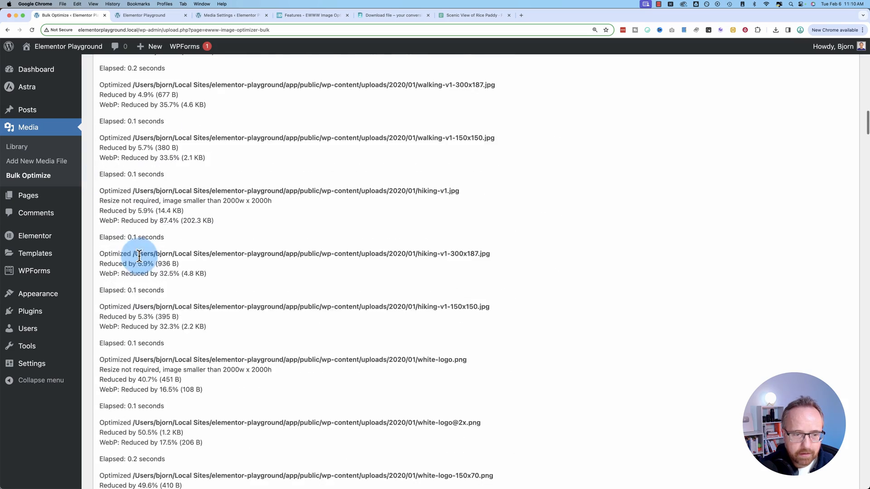
left_click_drag(867, 138, 830, 219)
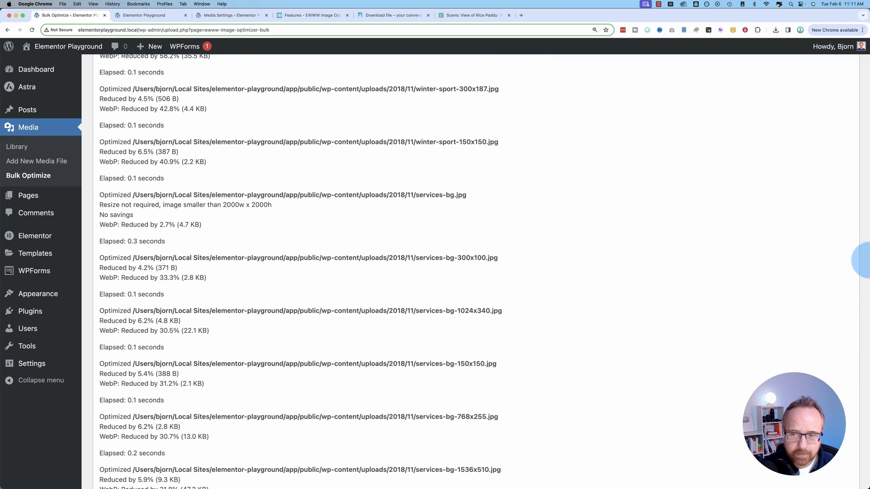
scroll(856, 254, "up", 2)
left_click_drag(866, 216, 842, 45)
left_click(113, 138)
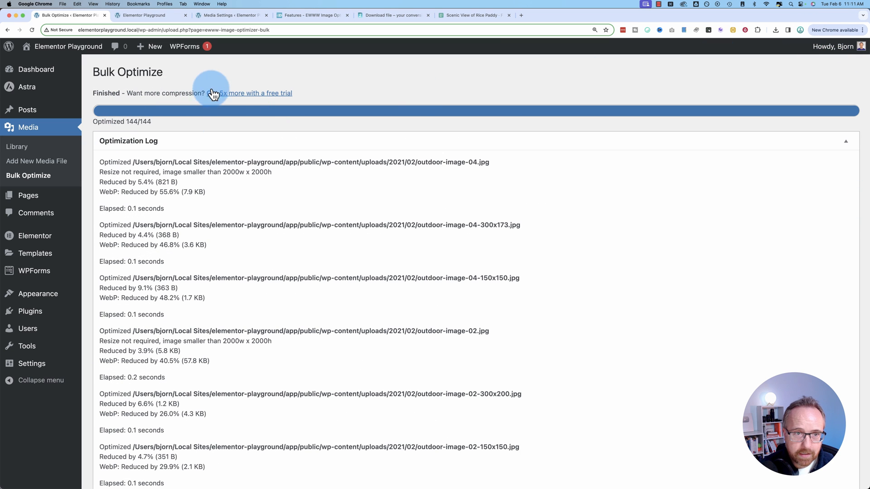
left_click_drag(311, 92, 209, 93)
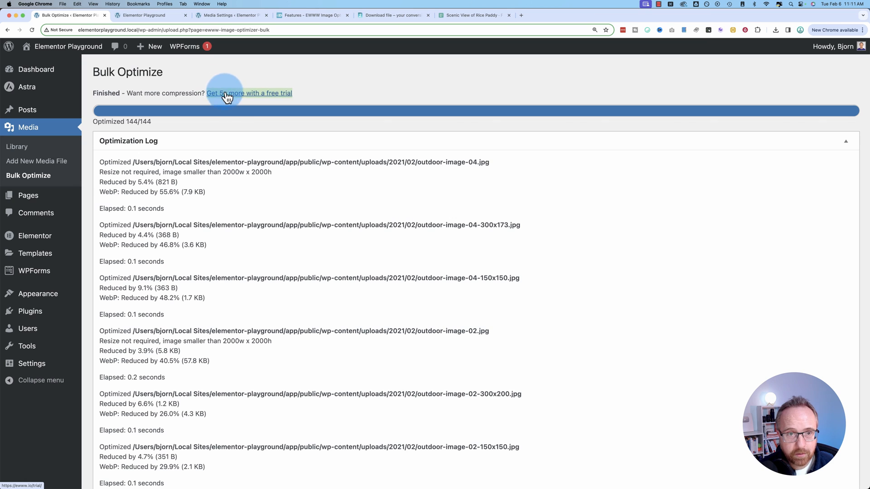
left_click(255, 97)
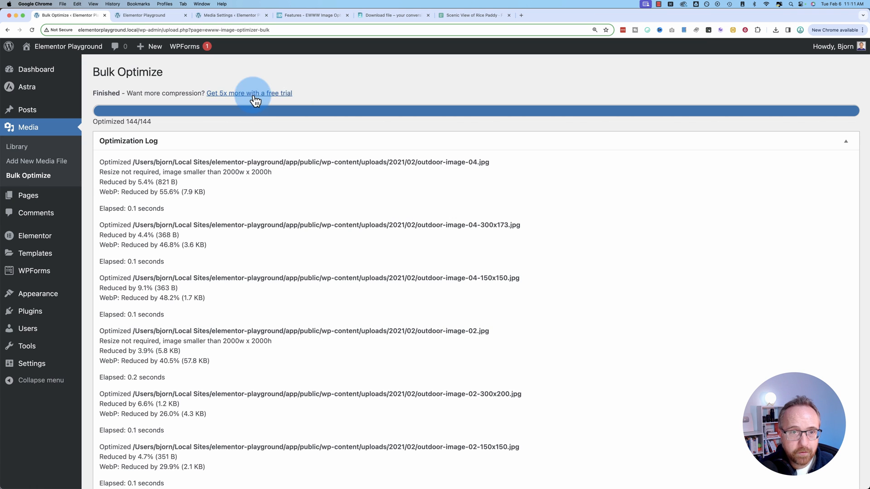
Step: Return to the Media Library and review the Image Optimizer results for the bulk-optimized images
left_click(36, 151)
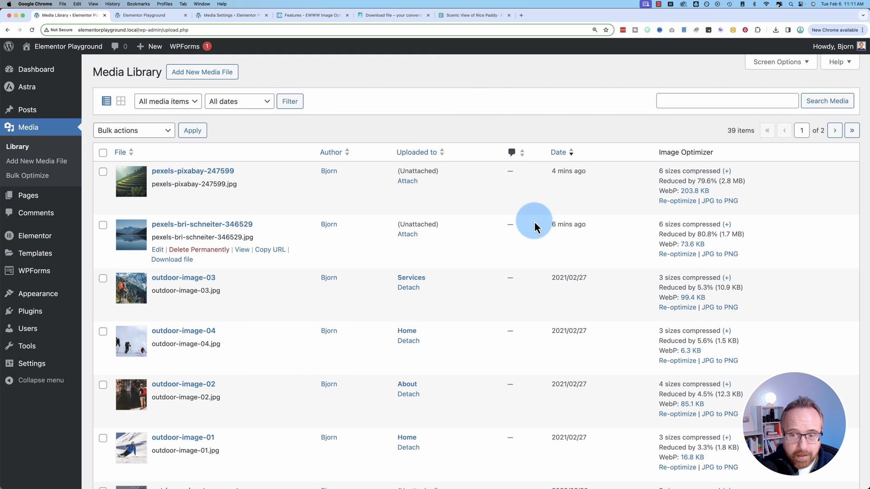
scroll(534, 221, "down", 9)
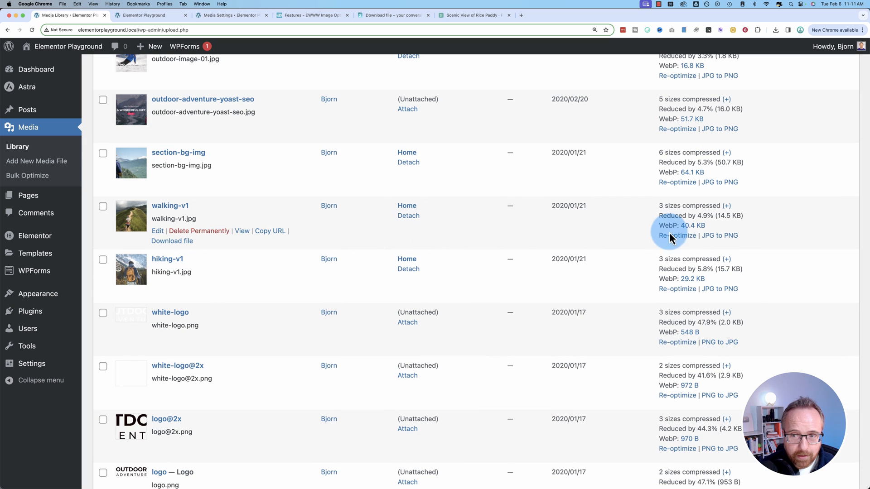